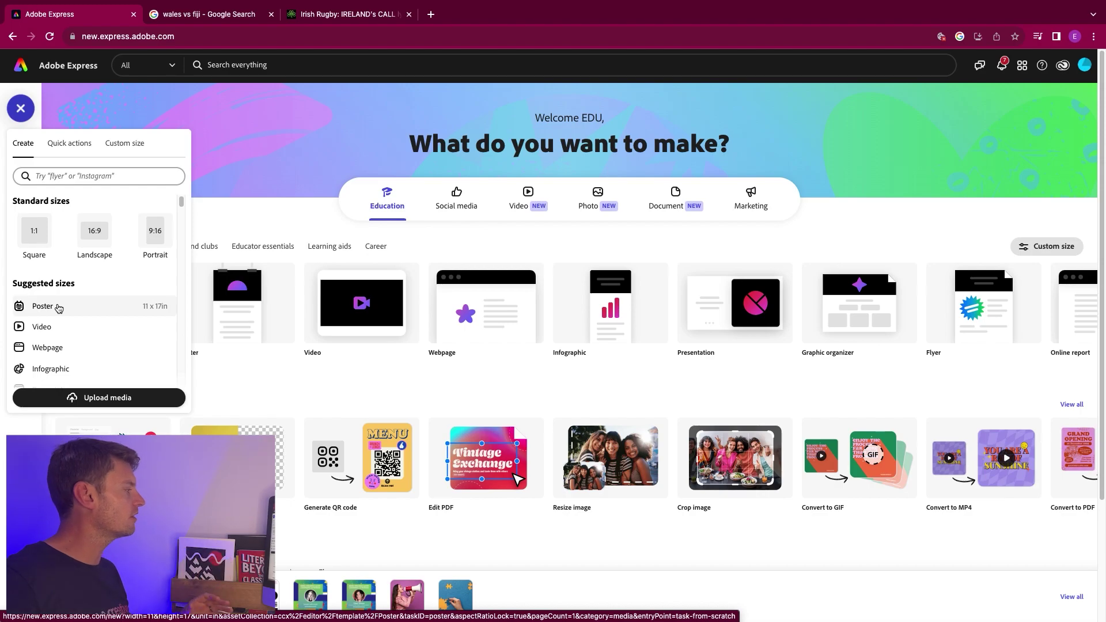
# Open the Create menu to choose a new design size such as 11 x 17 in poster
pyautogui.click(58, 307)
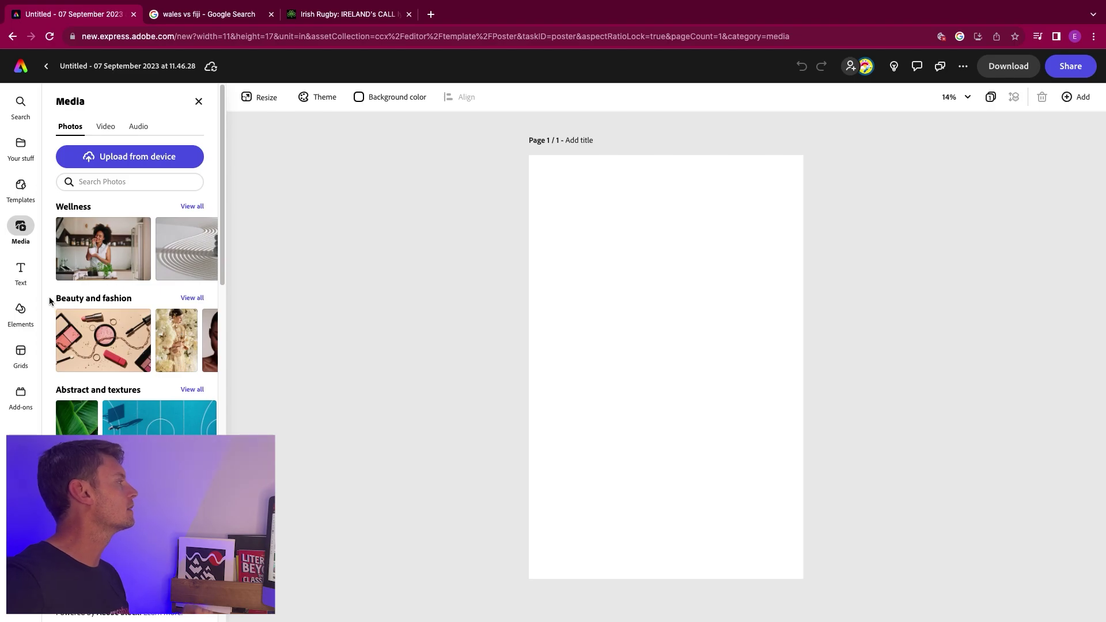
# Check the Wales vs Fiji Google results, then return to the blank 11 x 17 in poster
pyautogui.click(164, 14)
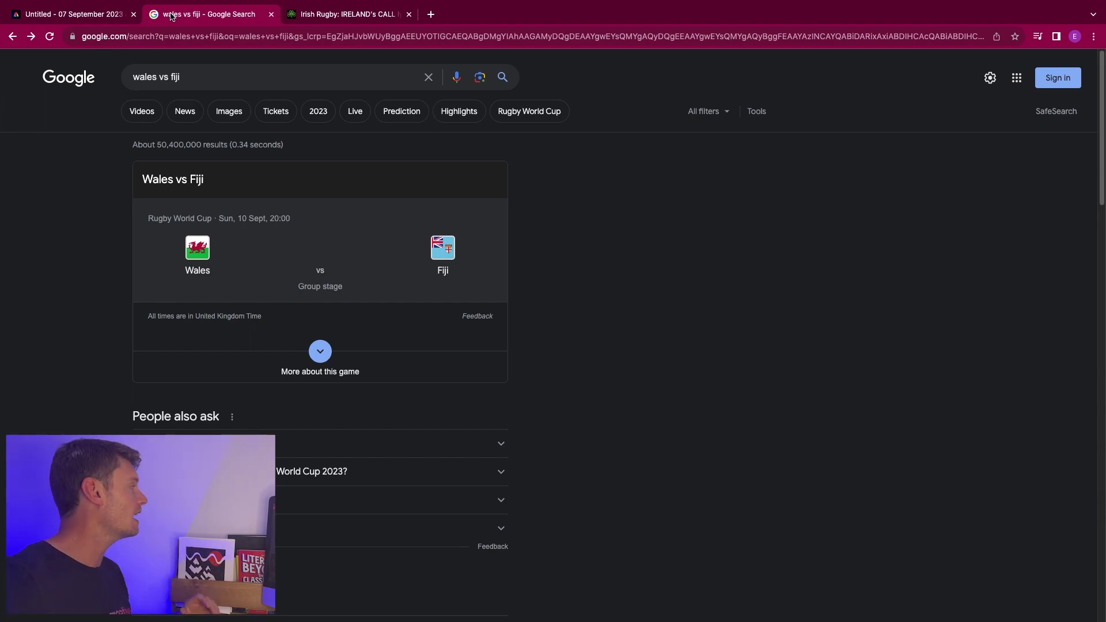
pyautogui.click(101, 17)
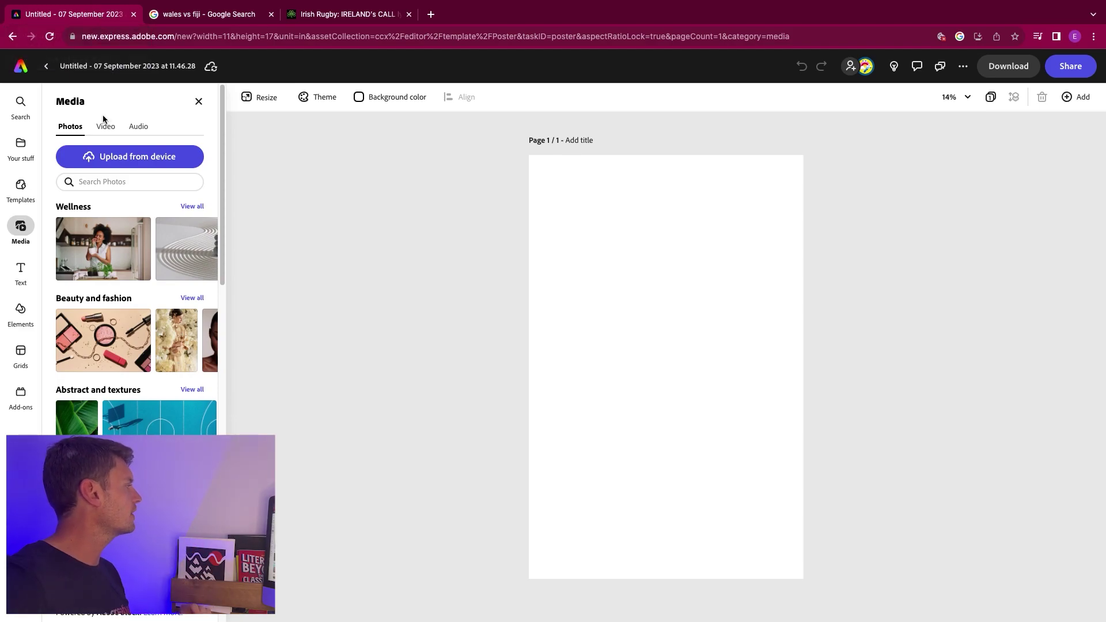
# Search stock photos for 'rugby' and stretch the stadium goalposts photo to cover the page
pyautogui.click(105, 181)
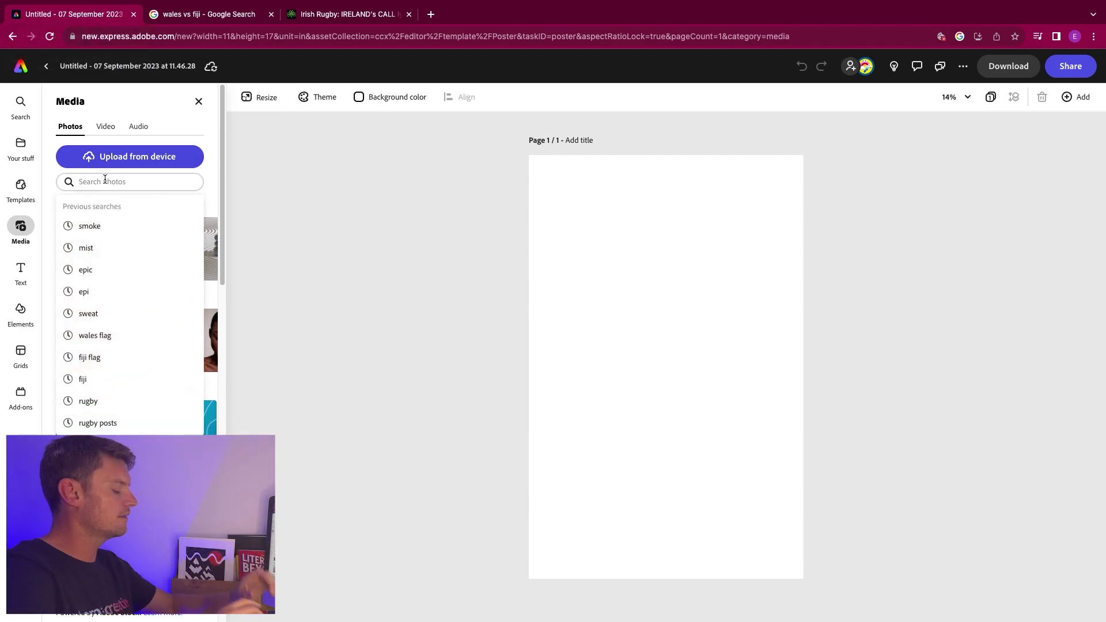
pyautogui.write('rugby')
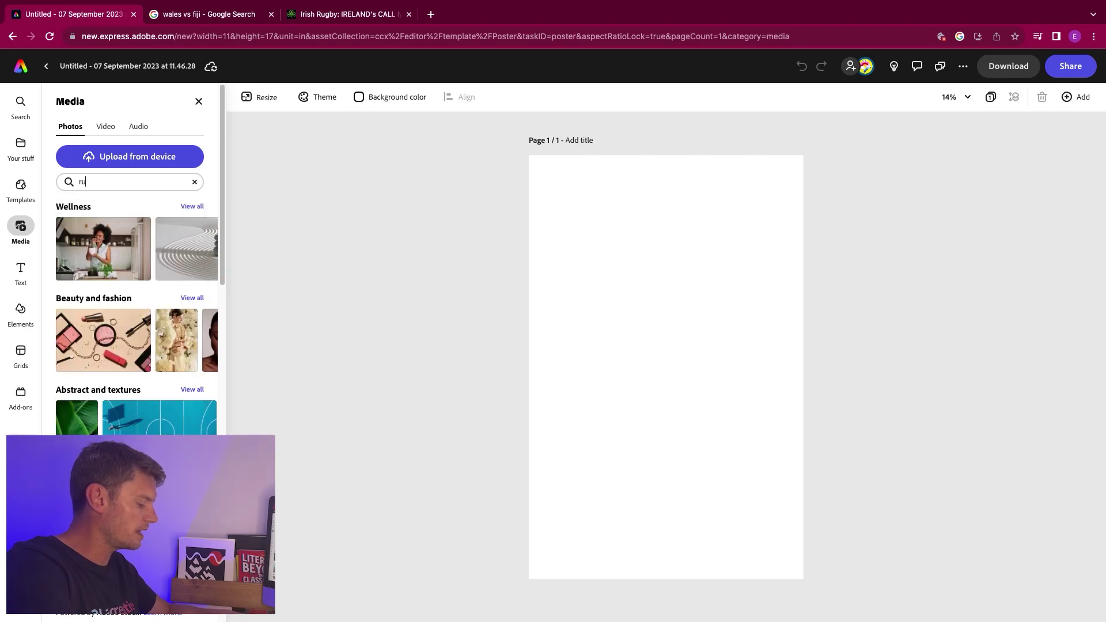
pyautogui.press('Return')
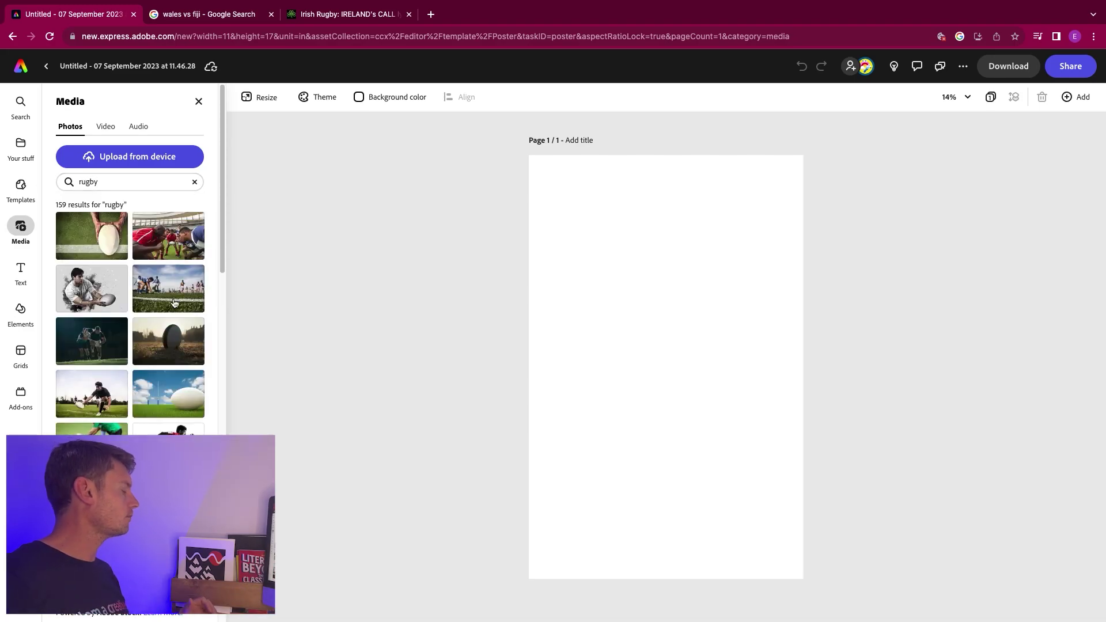
pyautogui.scroll(-10, 150, 390)
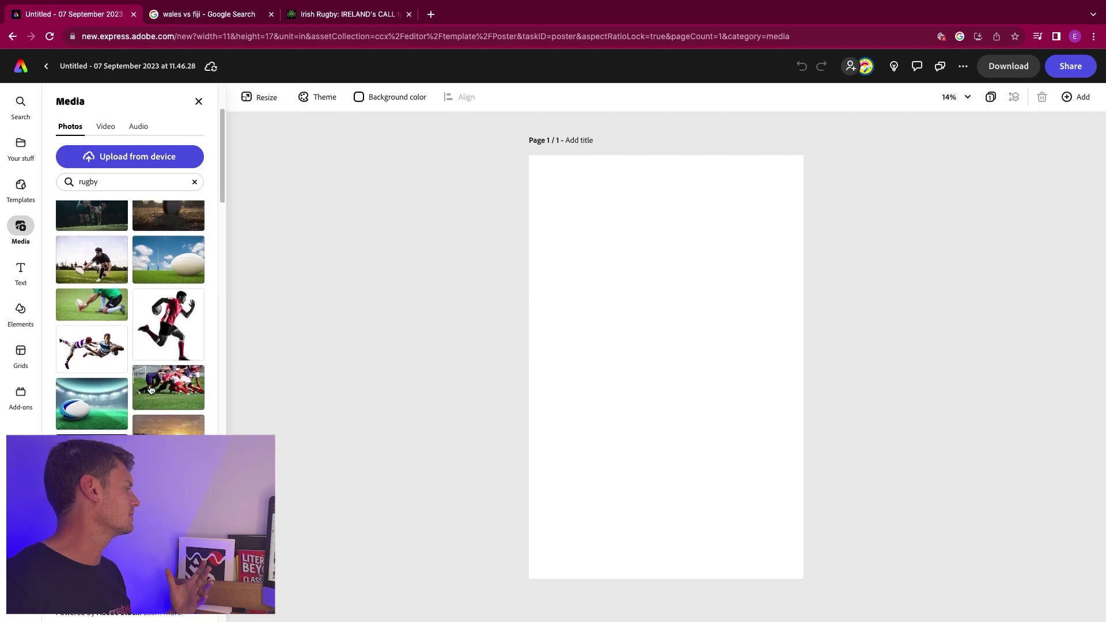
pyautogui.scroll(-10, 150, 390)
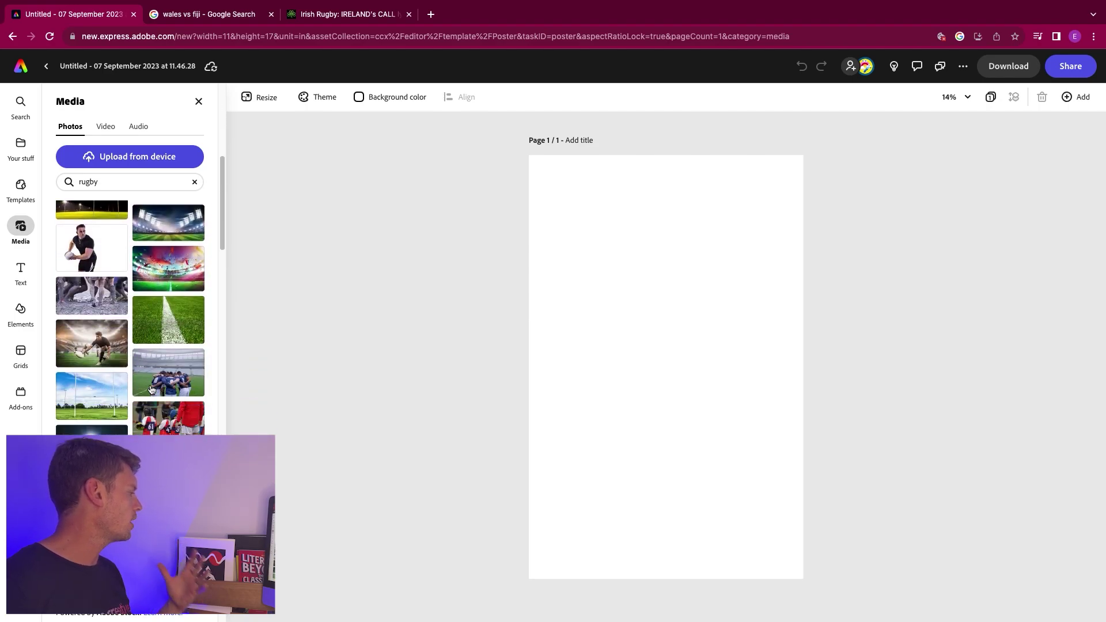
pyautogui.click(92, 333)
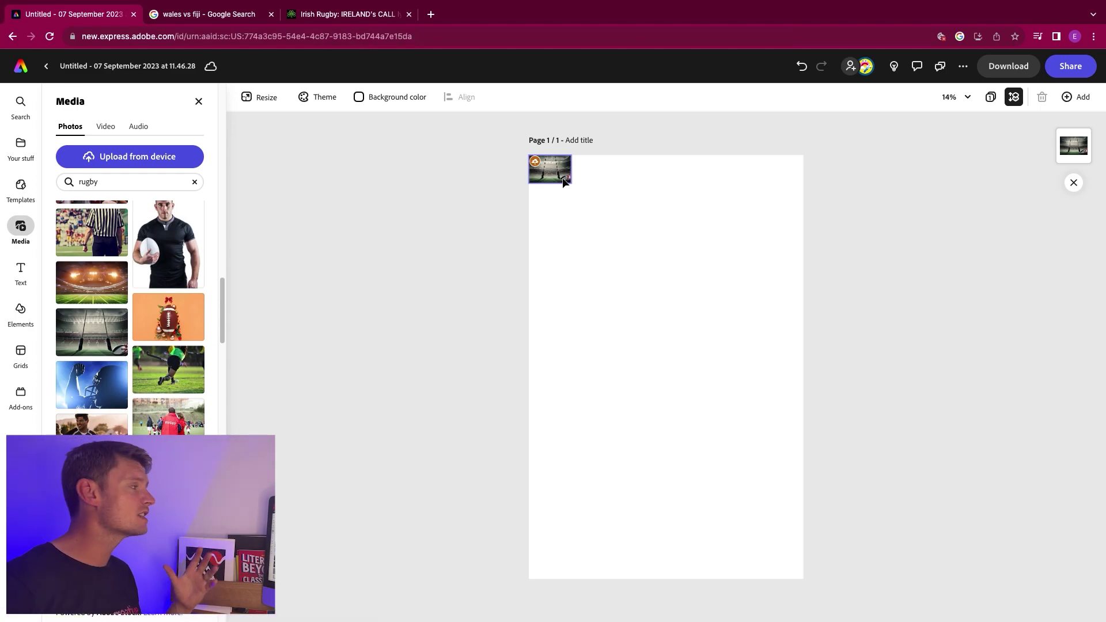
pyautogui.click(543, 168)
pyautogui.moveTo(572, 187); pyautogui.dragTo(809, 334)
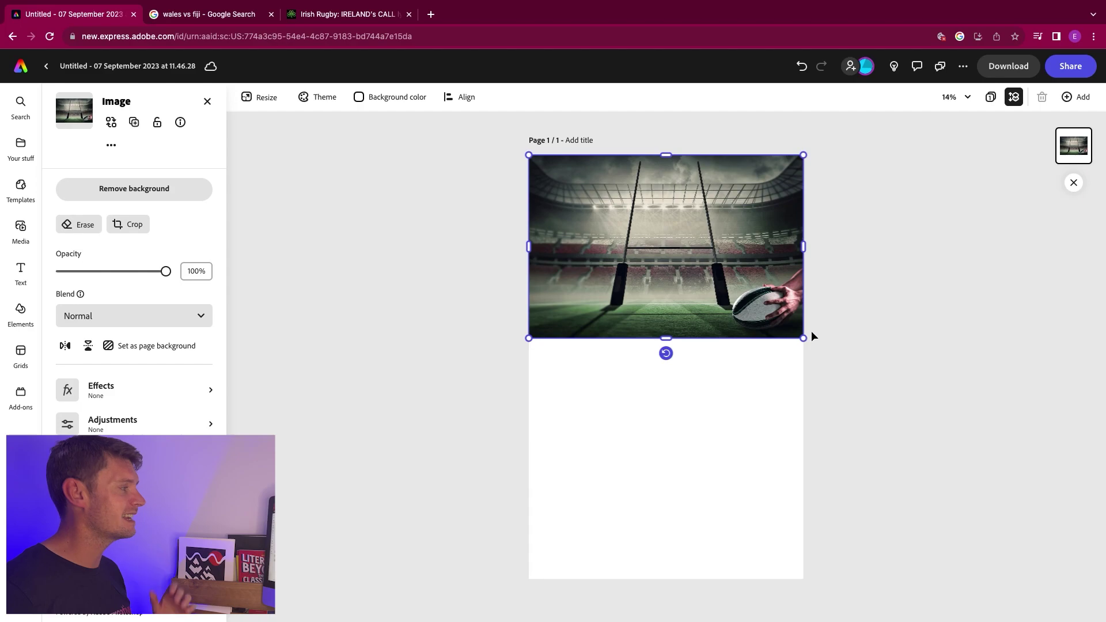
pyautogui.moveTo(668, 339); pyautogui.dragTo(672, 580)
pyautogui.click(939, 344)
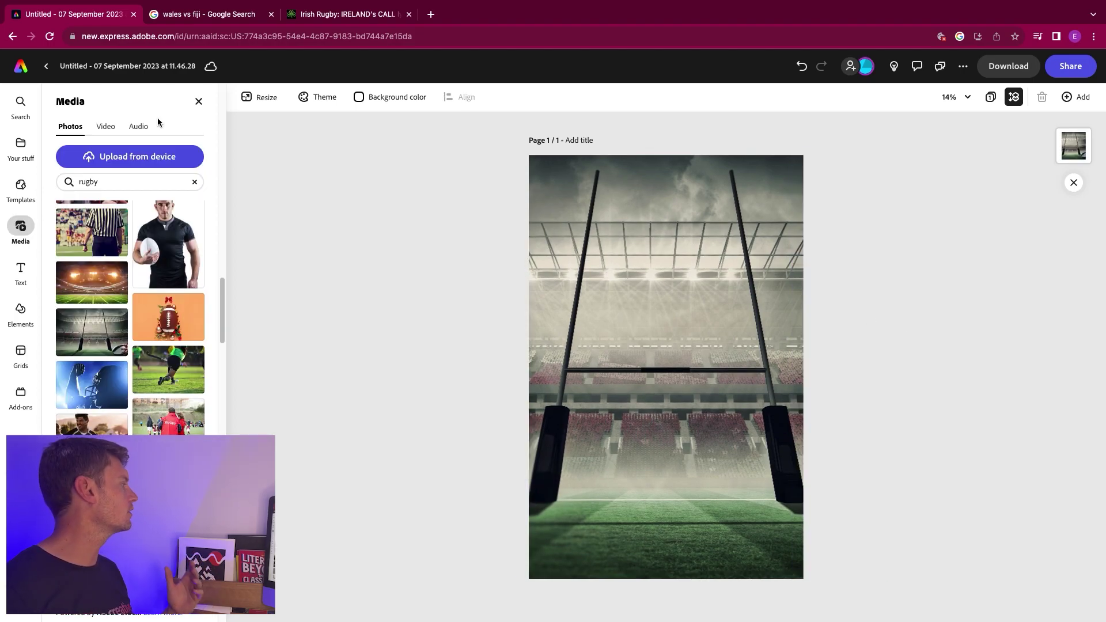
# Add a text box reading 'Wales V Fiji' to the poster
pyautogui.click(21, 272)
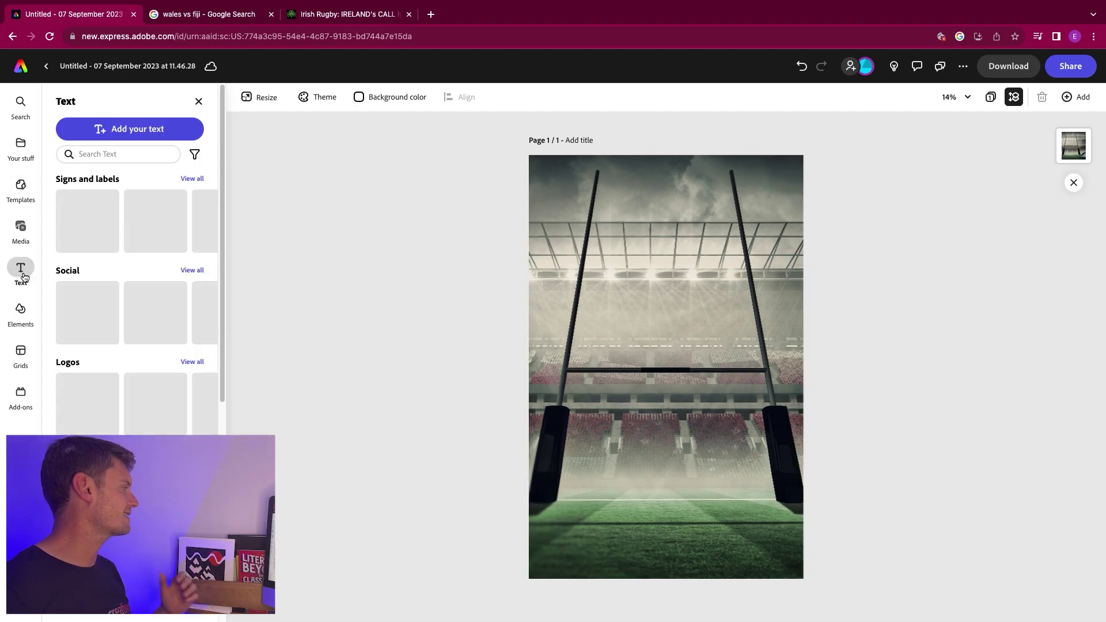
pyautogui.click(100, 128)
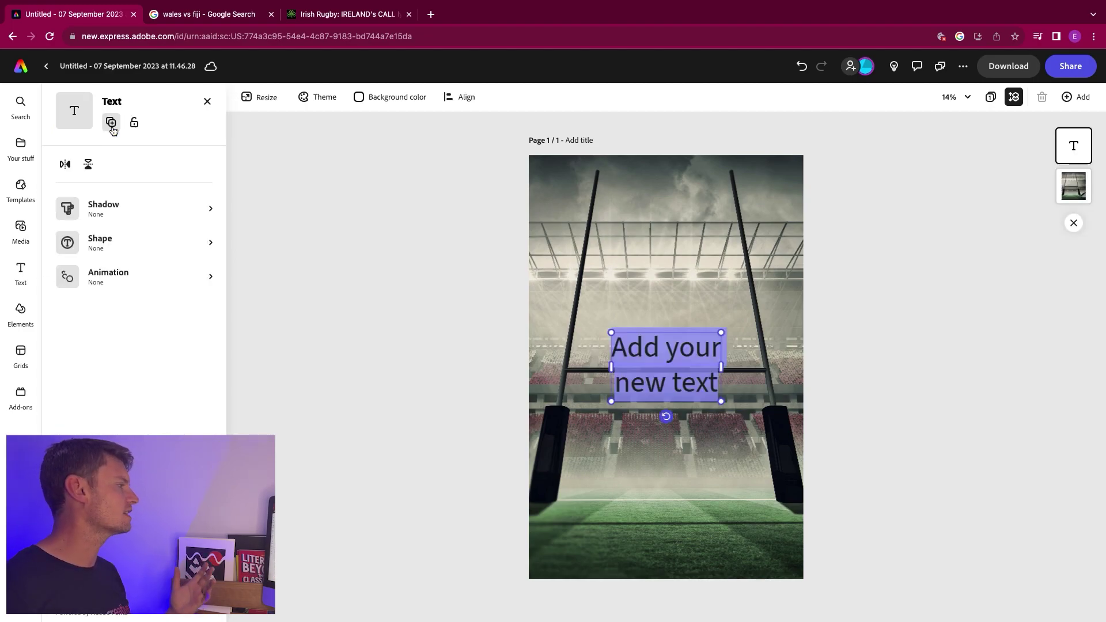
pyautogui.write('Wa')
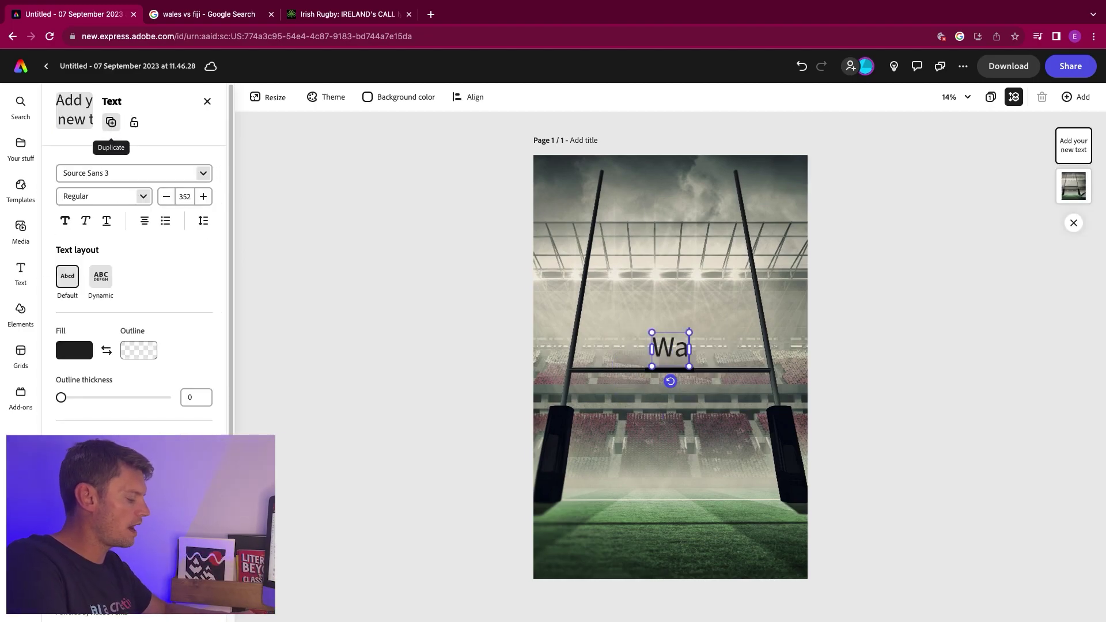
pyautogui.write('les V Fiji')
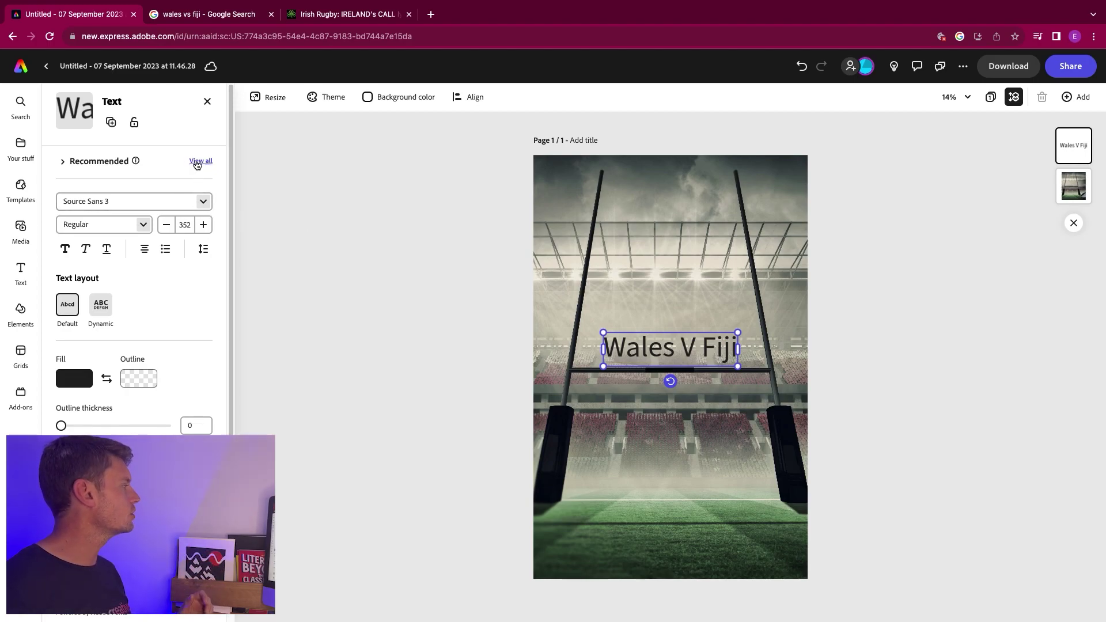
# Preview the circus and hollow outline title styles, then keep the Original style
pyautogui.click(198, 161)
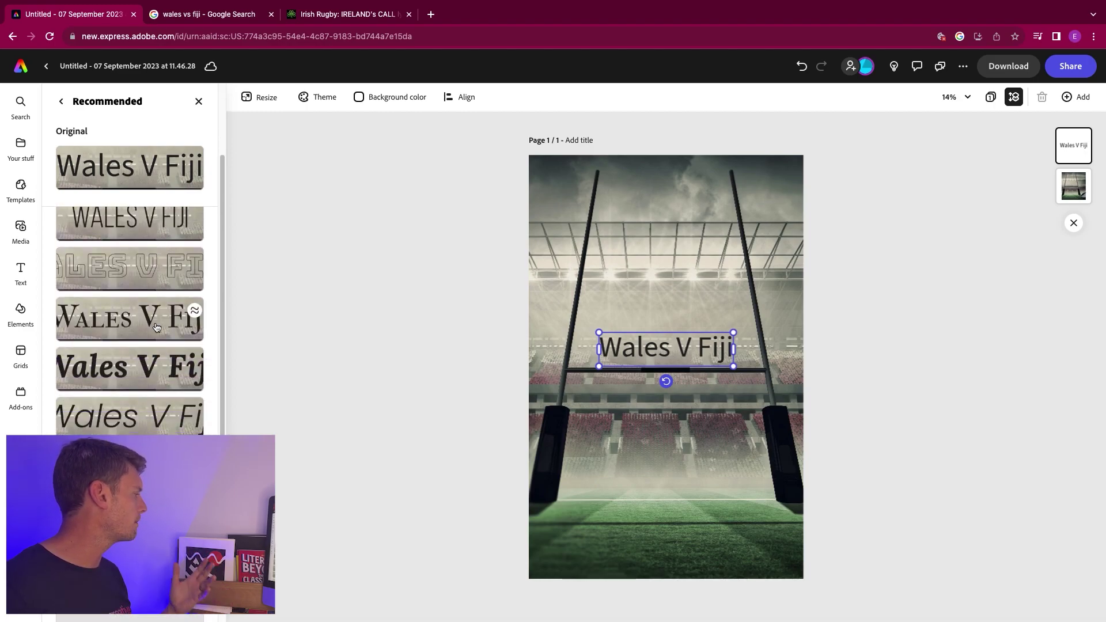
pyautogui.click(133, 278)
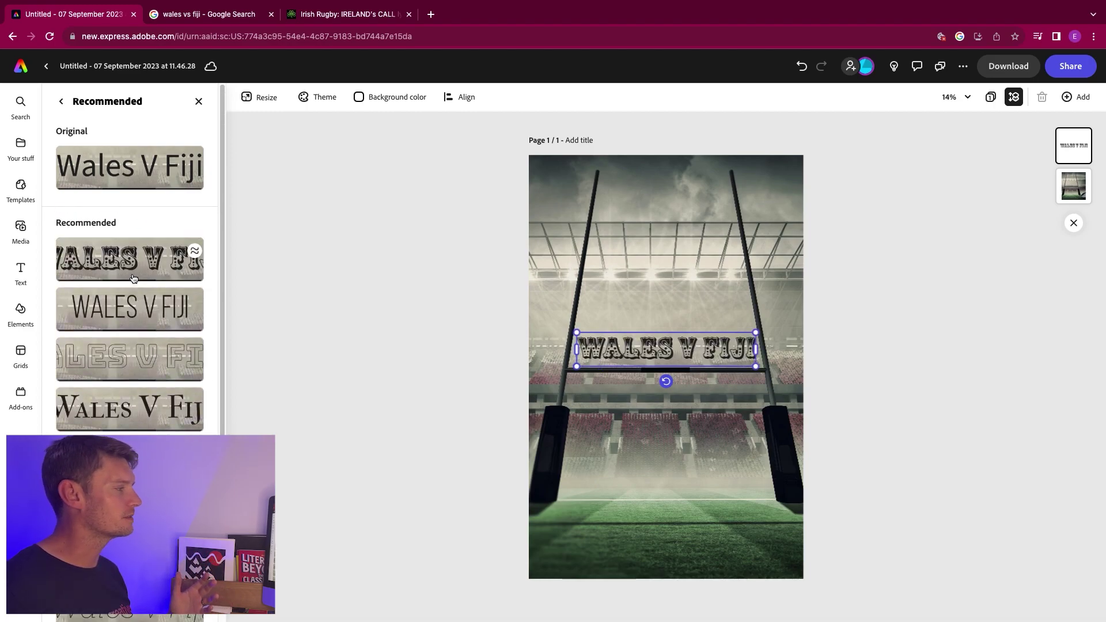
pyautogui.scroll(-3, 139, 322)
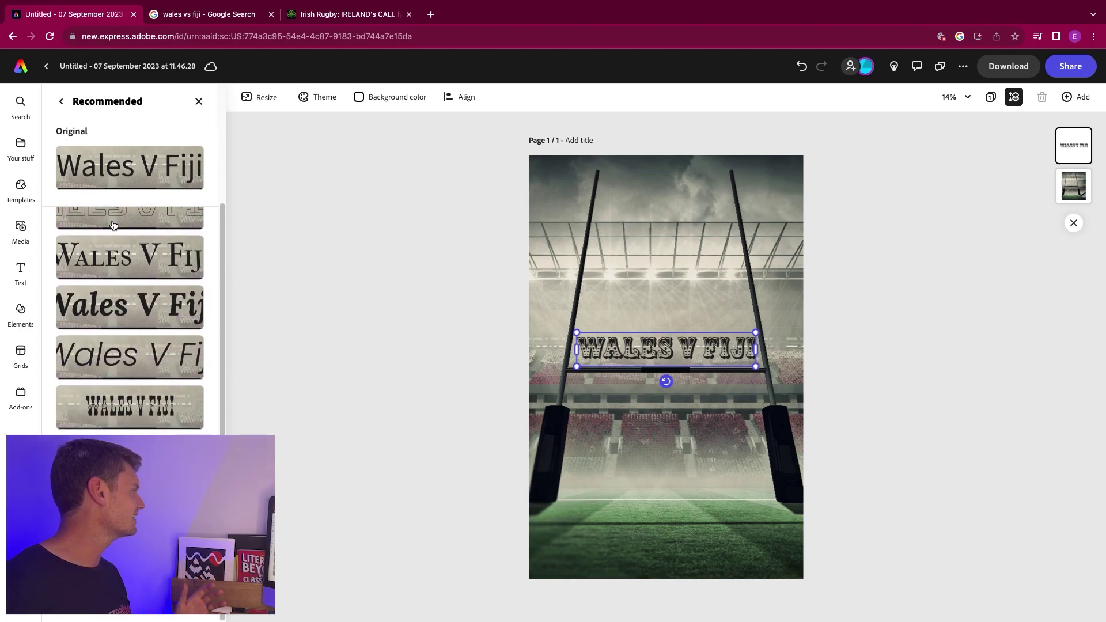
pyautogui.click(113, 225)
pyautogui.scroll(-3, 103, 416)
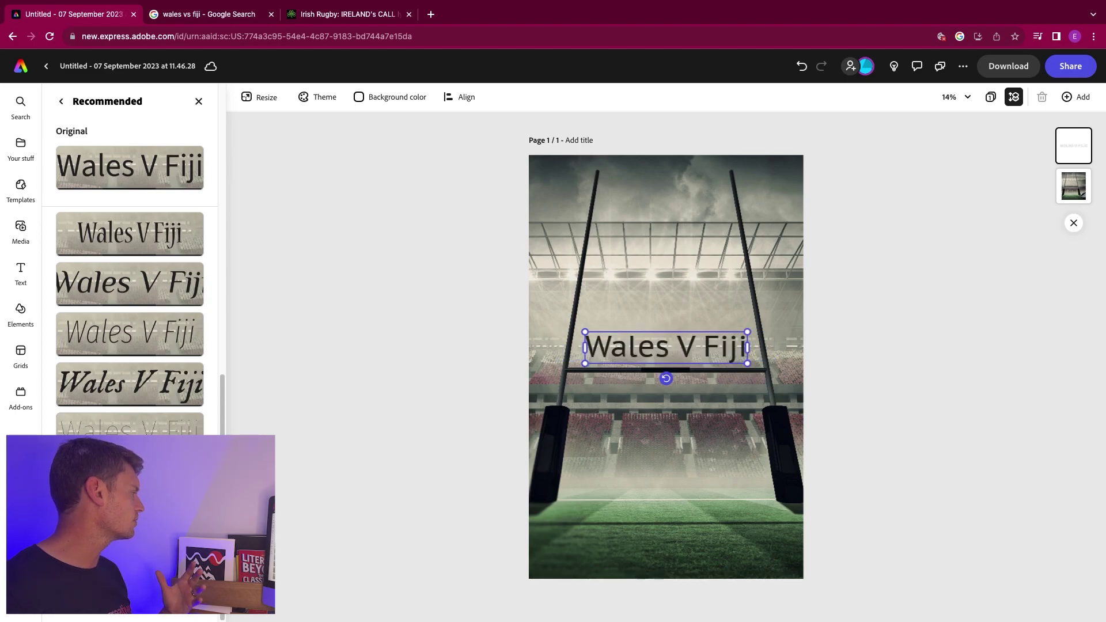
pyautogui.click(129, 167)
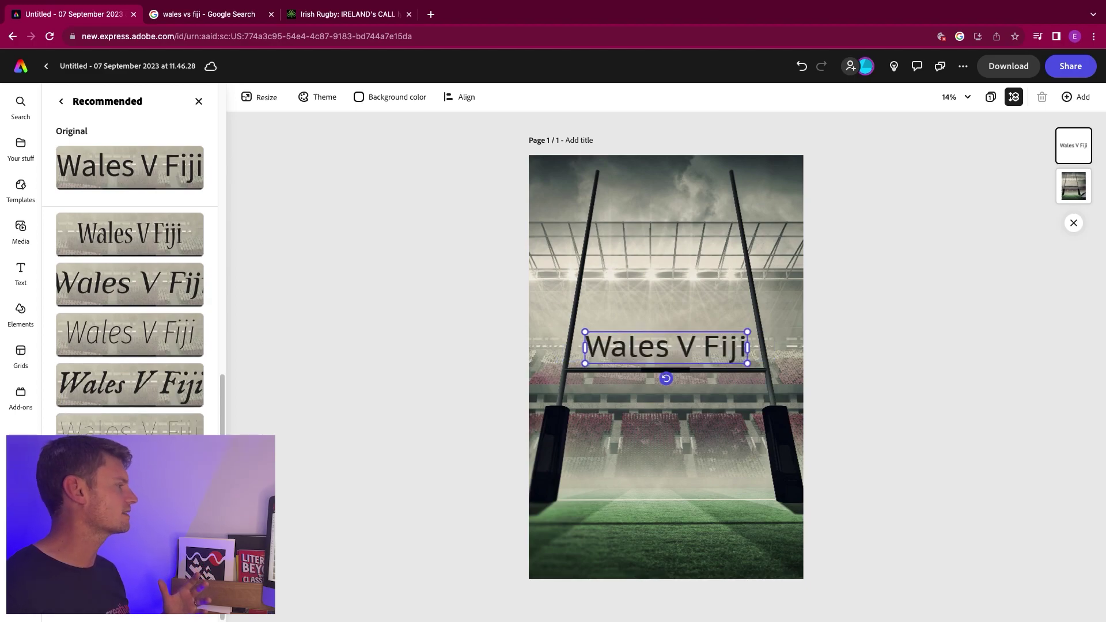
# Set the title to Barber Complete with white fill and a black outline
pyautogui.click(59, 102)
pyautogui.click(202, 202)
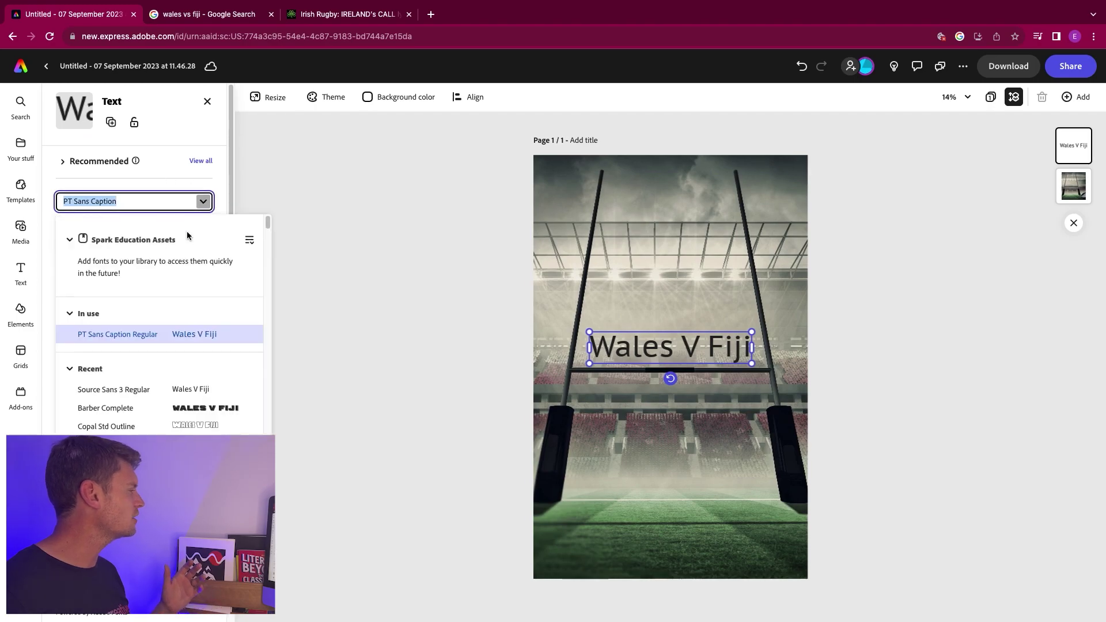
pyautogui.click(136, 407)
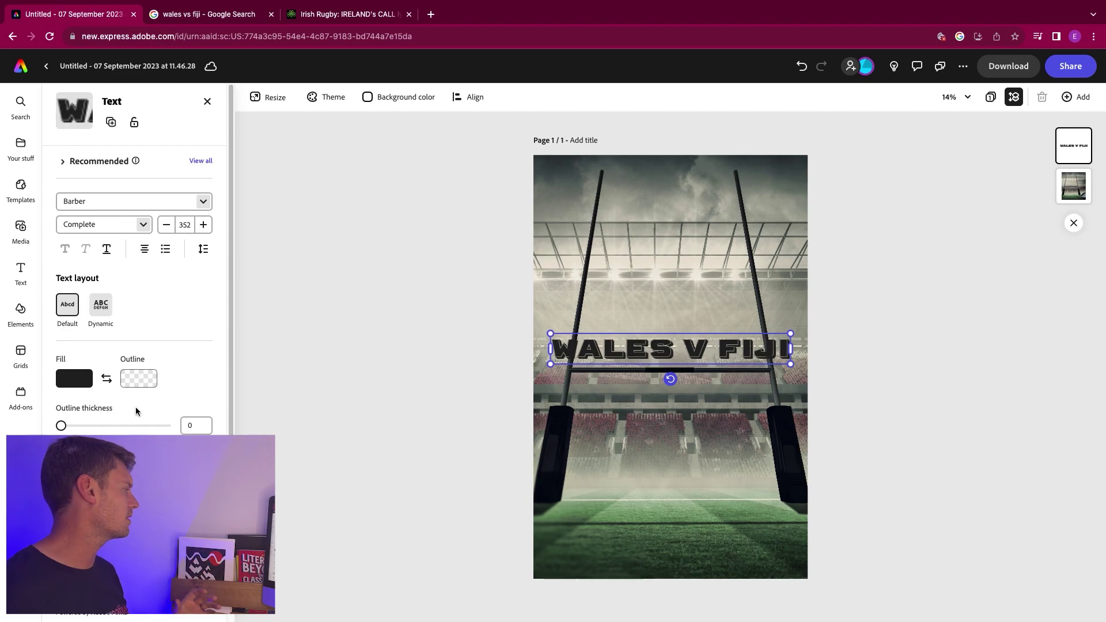
pyautogui.click(138, 381)
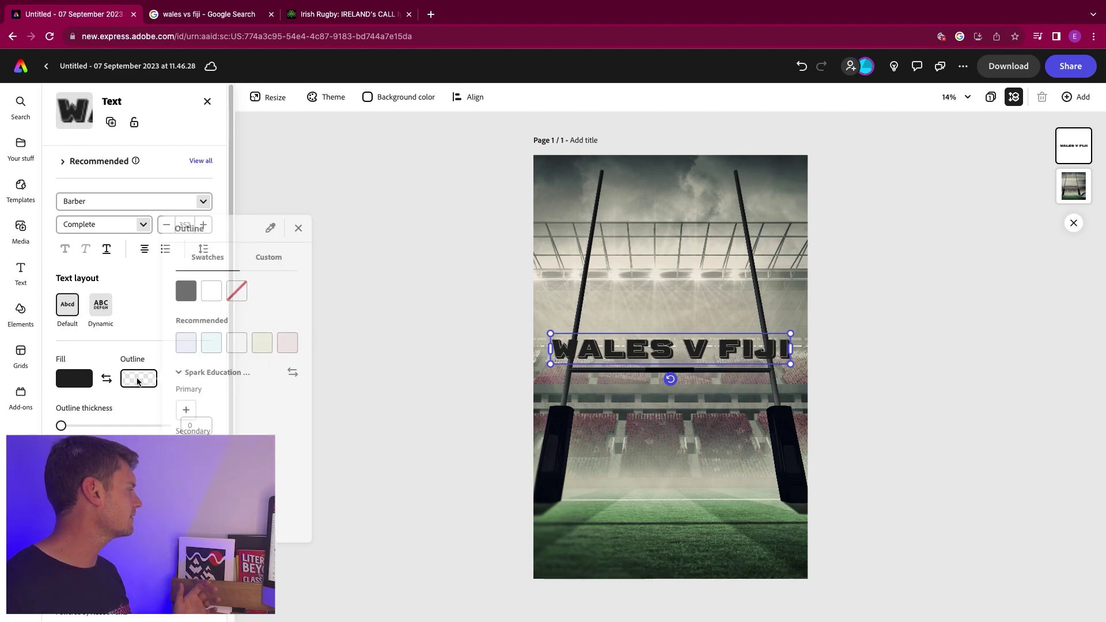
pyautogui.click(208, 293)
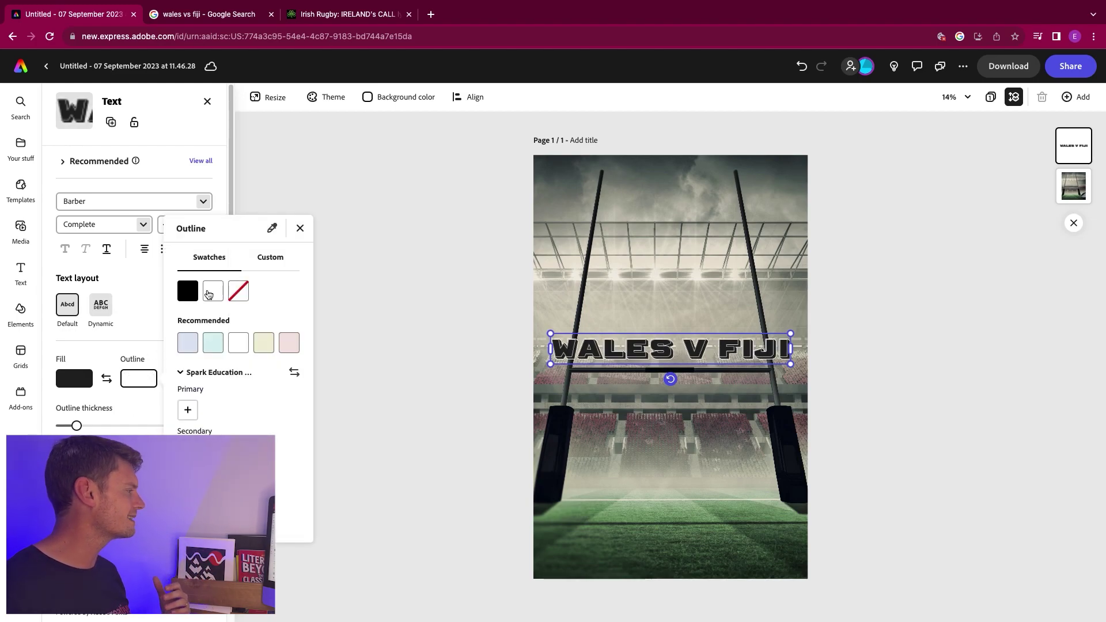
pyautogui.click(336, 292)
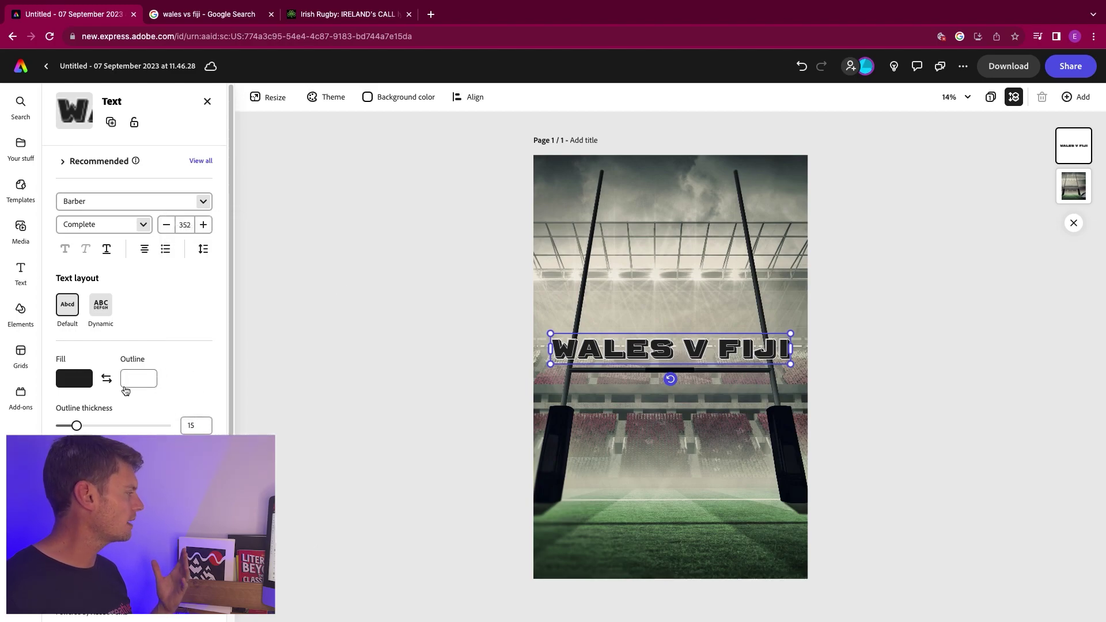
pyautogui.click(108, 379)
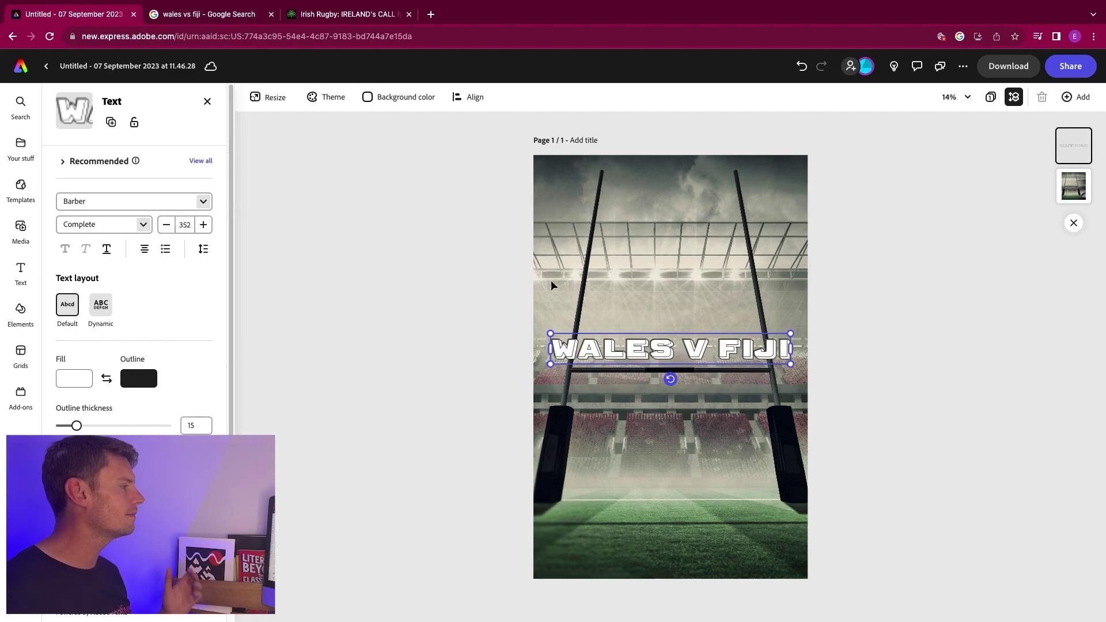
# Resize the title and centre it across the top of the poster
pyautogui.moveTo(550, 335); pyautogui.dragTo(578, 336)
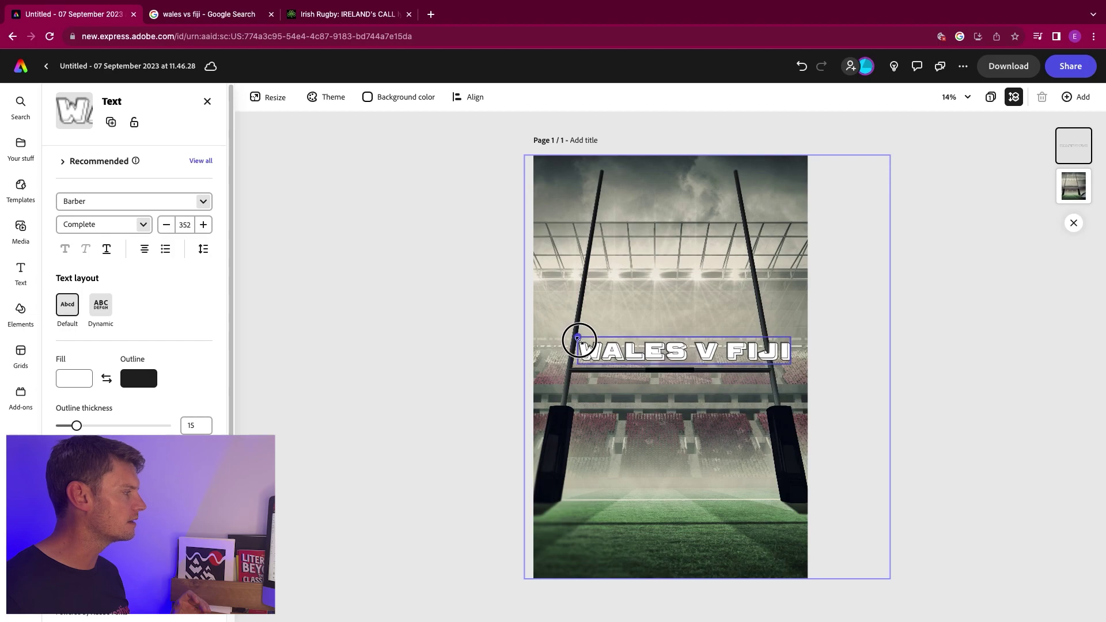
pyautogui.moveTo(680, 346); pyautogui.dragTo(669, 184)
pyautogui.moveTo(569, 200); pyautogui.dragTo(554, 218)
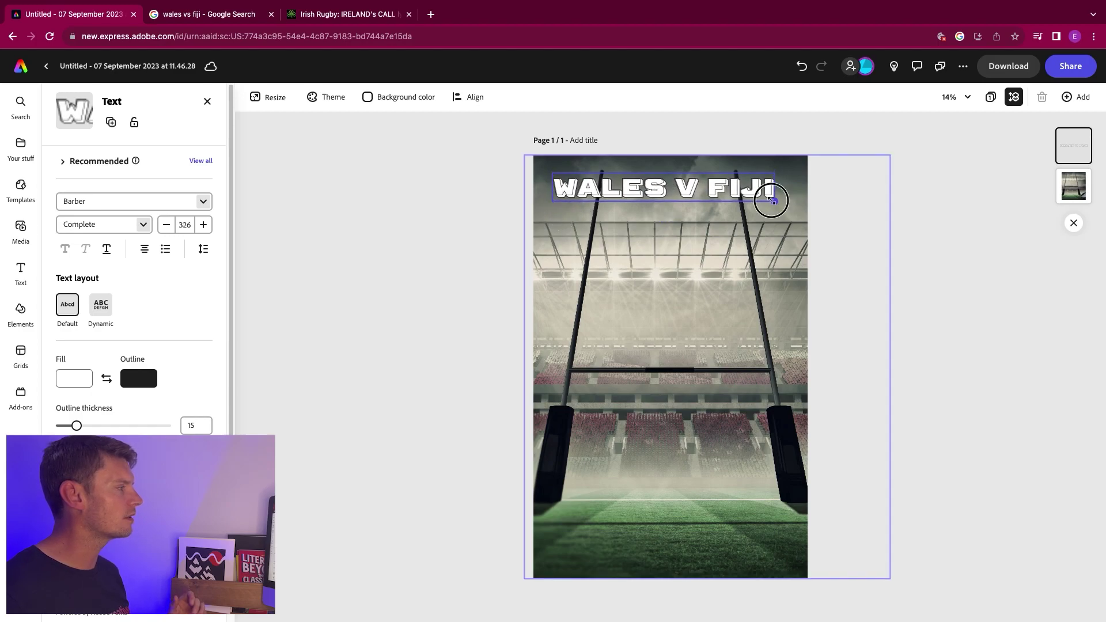
pyautogui.moveTo(772, 200); pyautogui.dragTo(789, 203)
pyautogui.moveTo(690, 194); pyautogui.dragTo(686, 191)
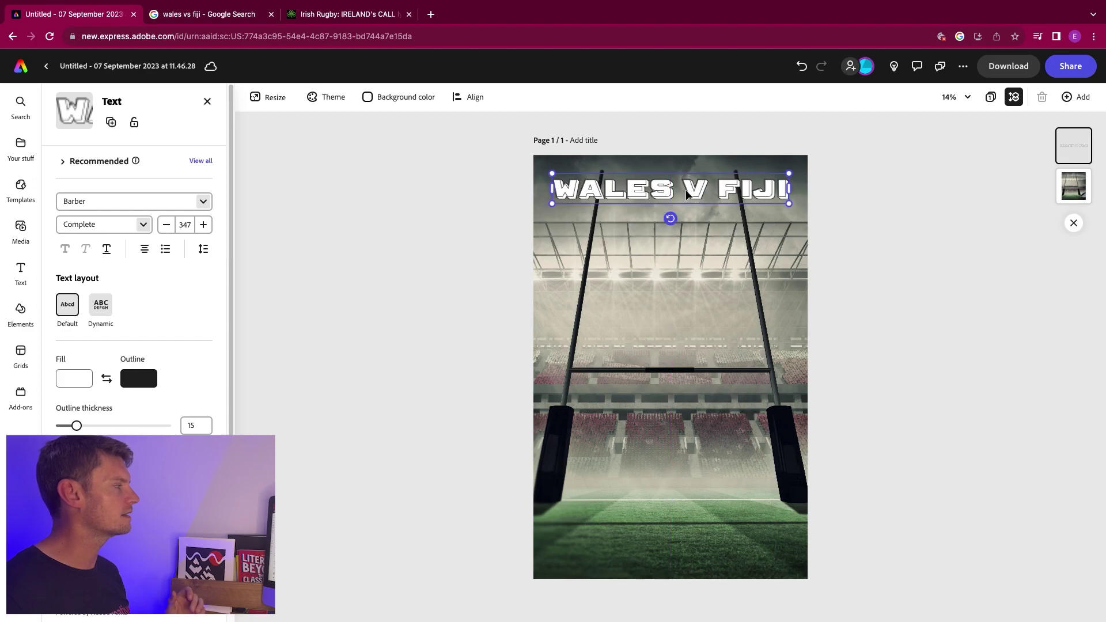
pyautogui.click(459, 166)
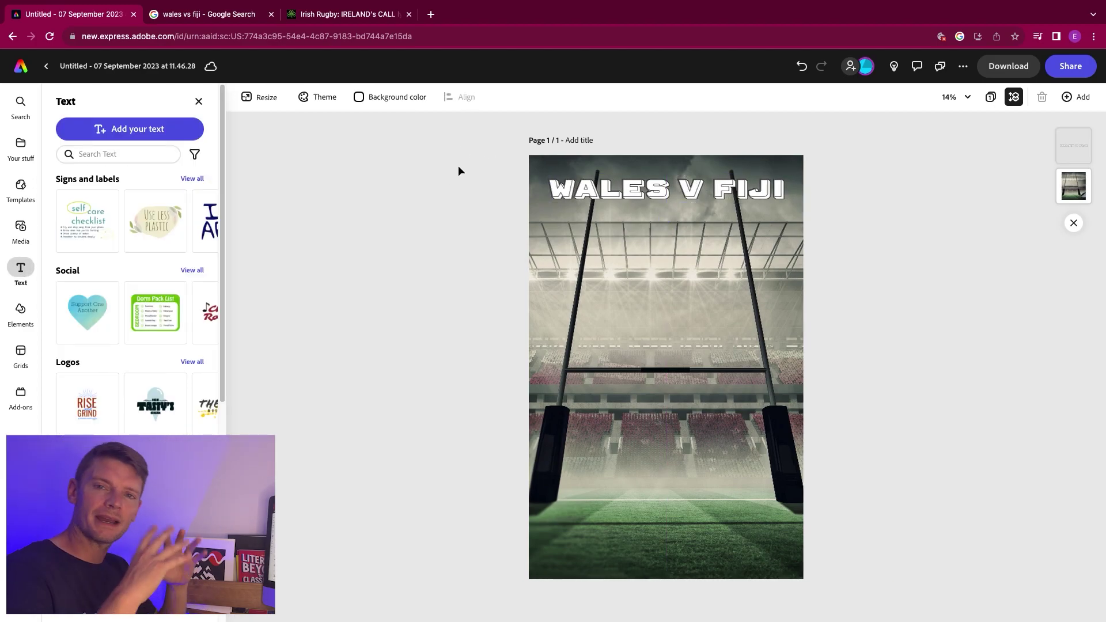
# Add a 'SUNDAY 10TH SEP' date line under the title and give it a white outline
pyautogui.click(144, 130)
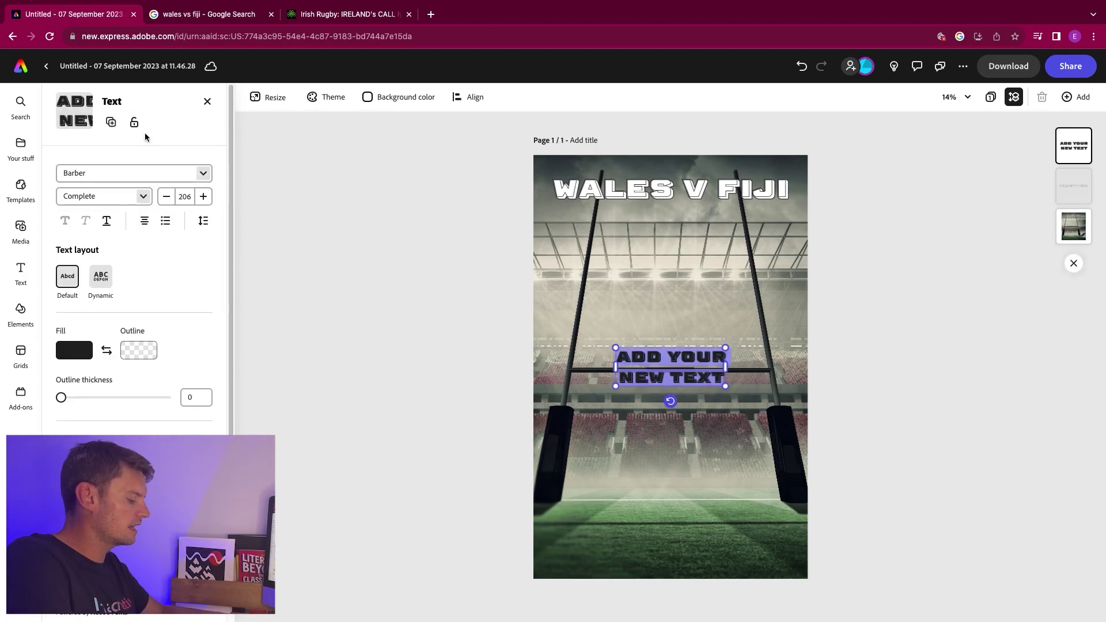
pyautogui.write('SUNDAY 1')
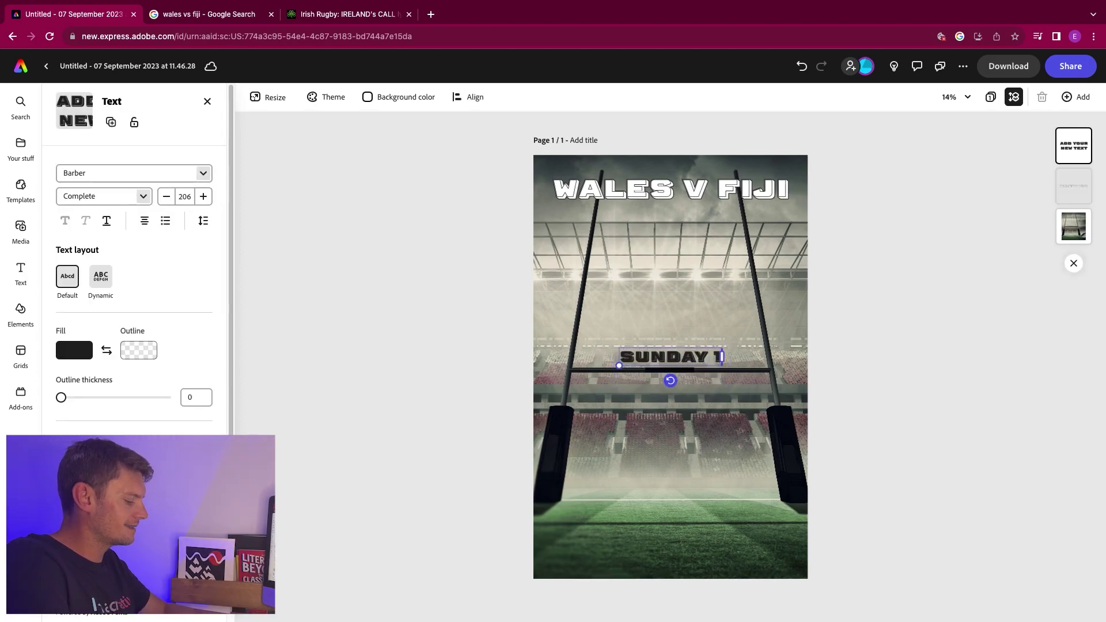
pyautogui.write('0TH SE')
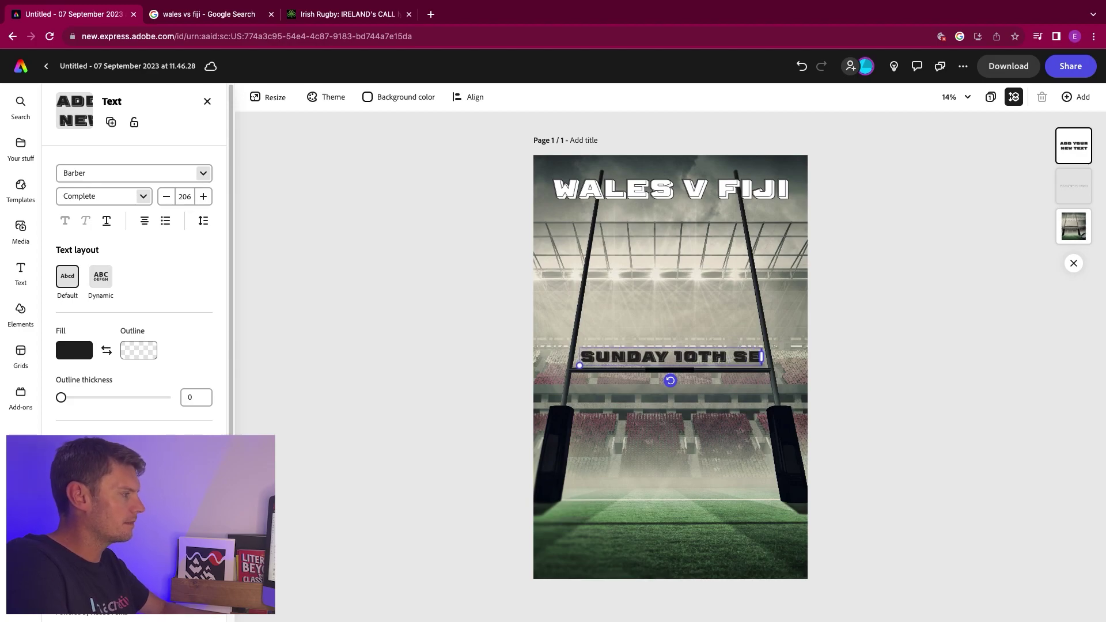
pyautogui.write('P')
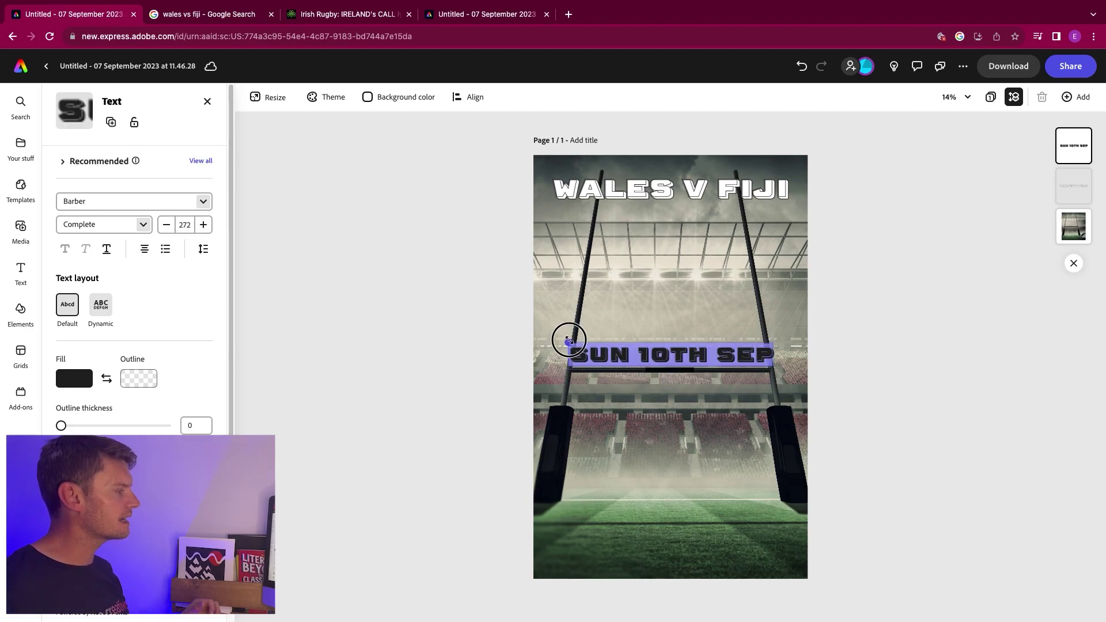
pyautogui.moveTo(568, 340); pyautogui.dragTo(647, 353)
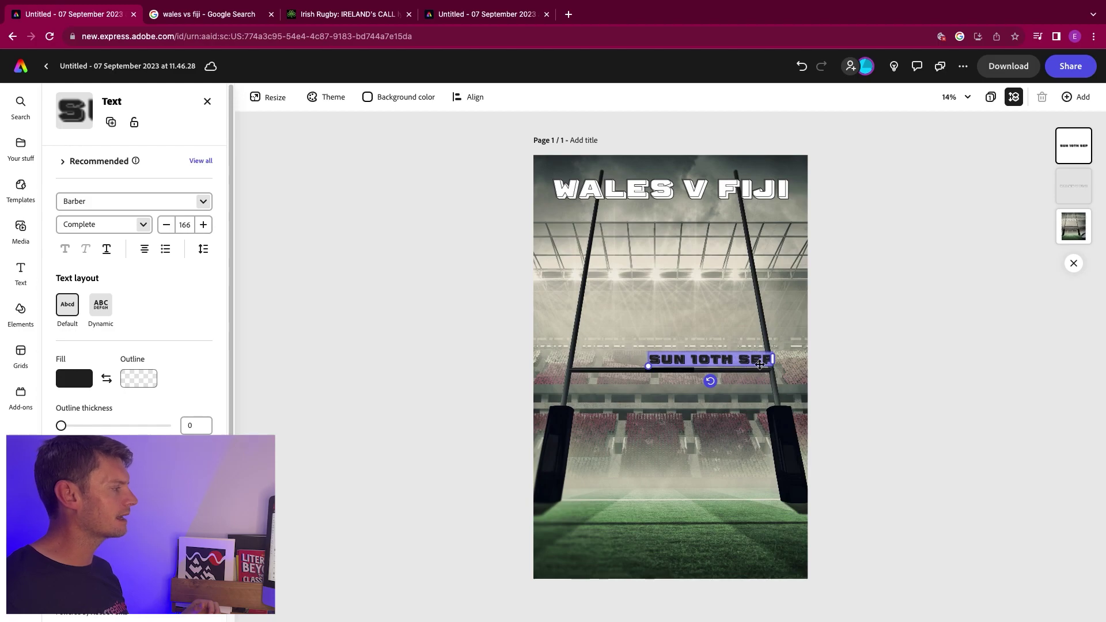
pyautogui.click(836, 344)
pyautogui.moveTo(749, 362); pyautogui.dragTo(707, 216)
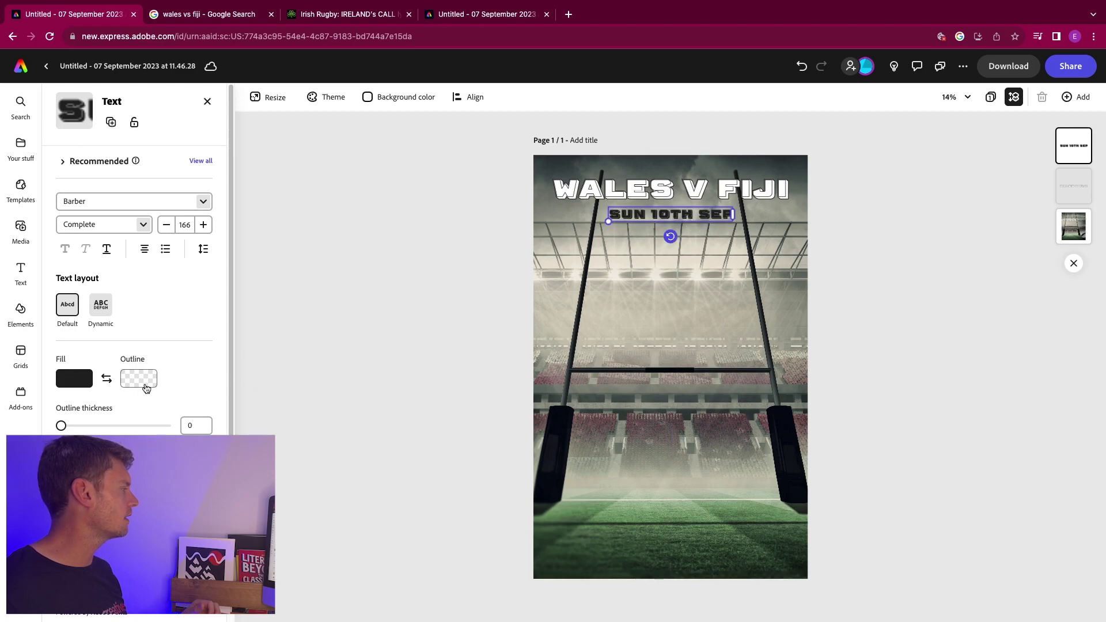
pyautogui.click(139, 379)
pyautogui.click(213, 298)
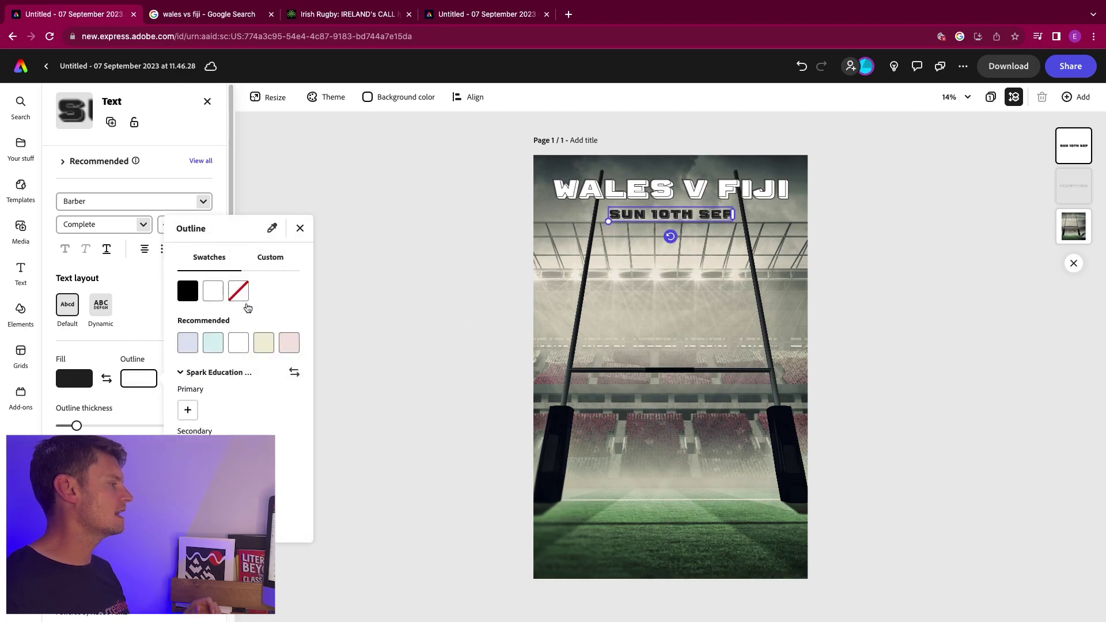
pyautogui.click(489, 228)
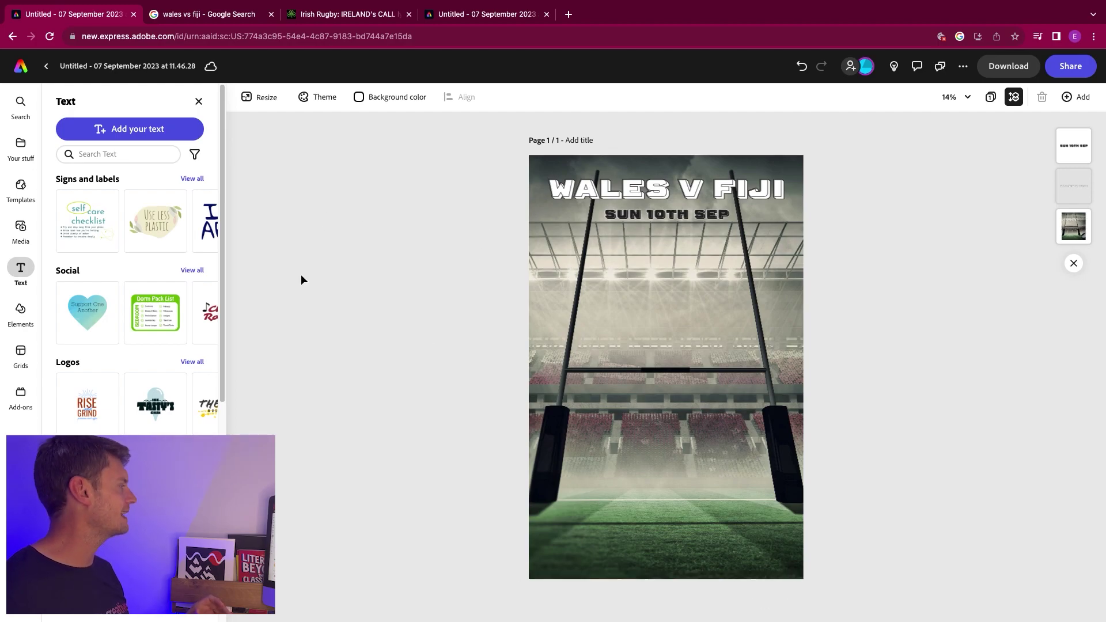
# Add the rugby scrum photo across the poster's lower half and remove its background
pyautogui.click(20, 228)
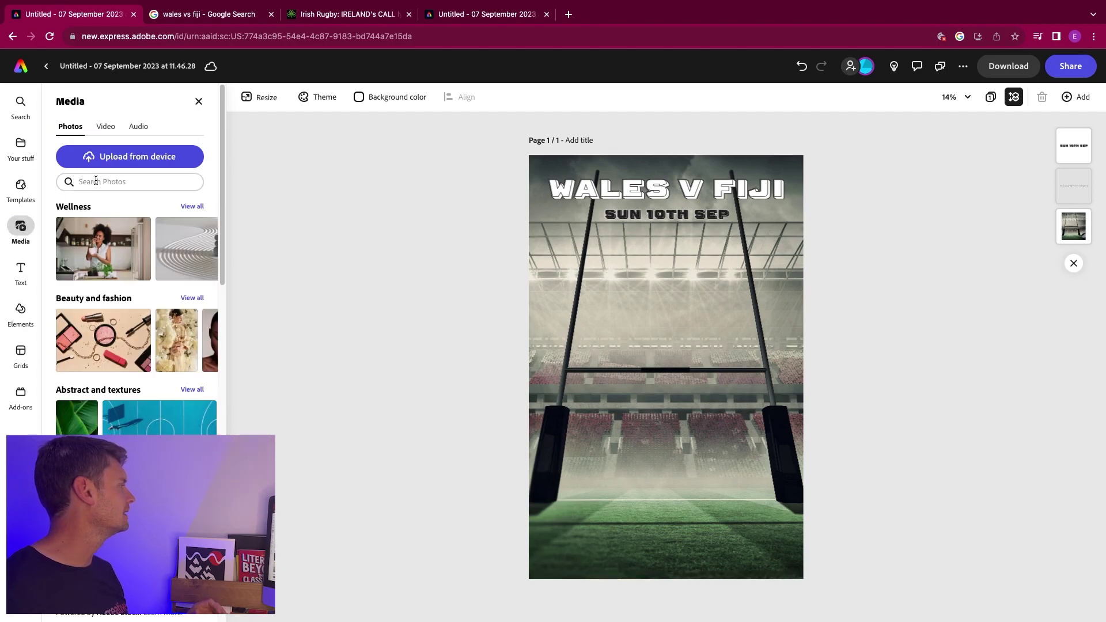
pyautogui.click(94, 181)
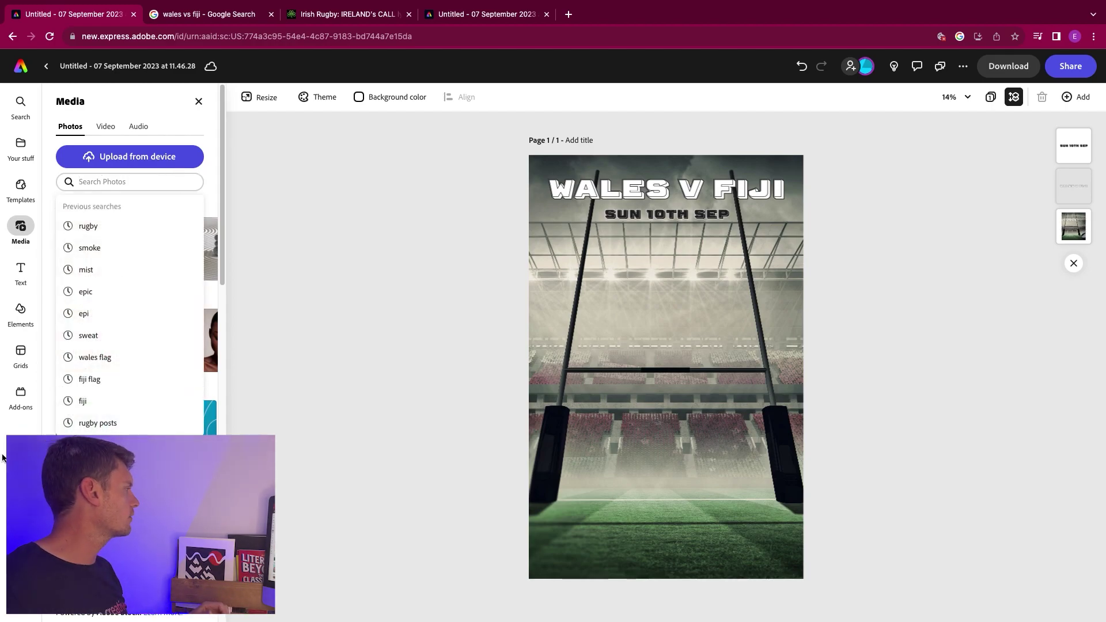
pyautogui.click(88, 227)
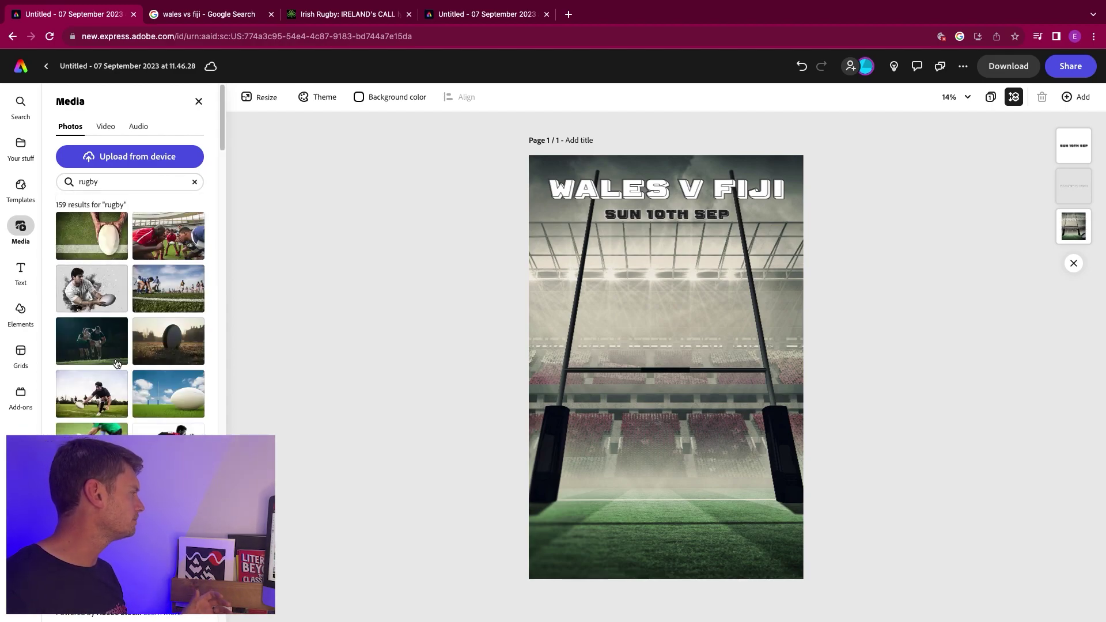
pyautogui.click(165, 247)
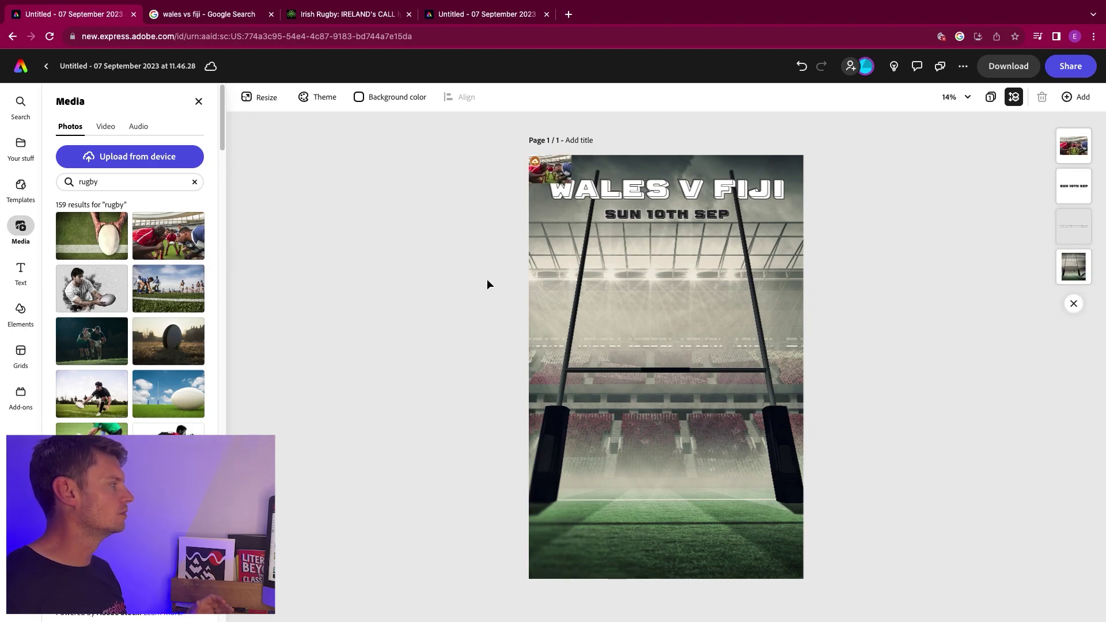
pyautogui.click(558, 181)
pyautogui.moveTo(570, 182); pyautogui.dragTo(815, 317)
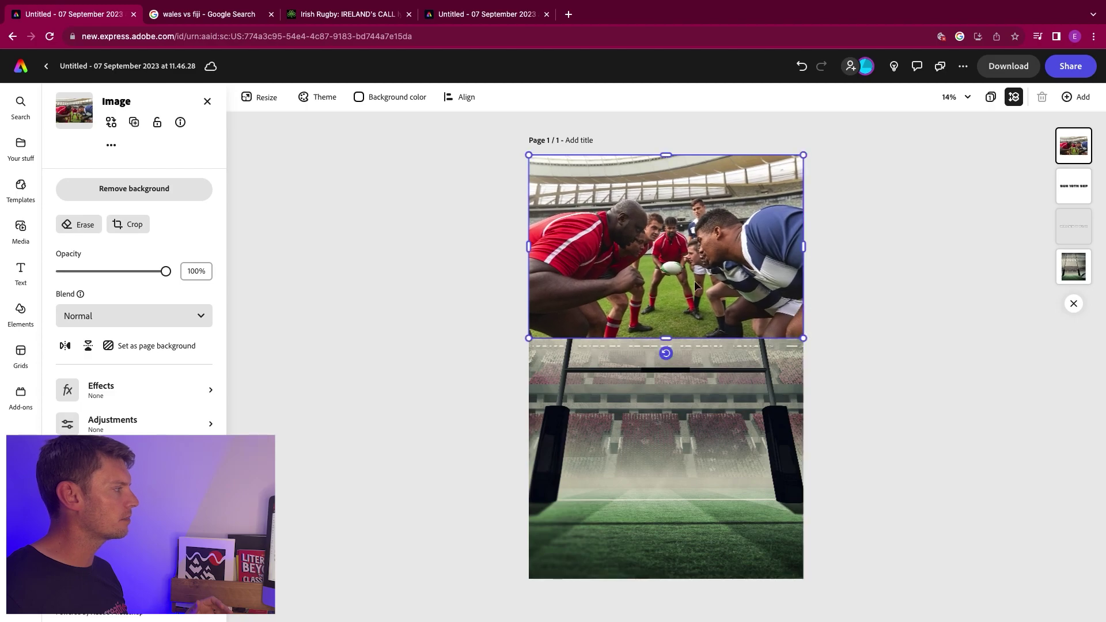
pyautogui.moveTo(645, 254); pyautogui.dragTo(641, 489)
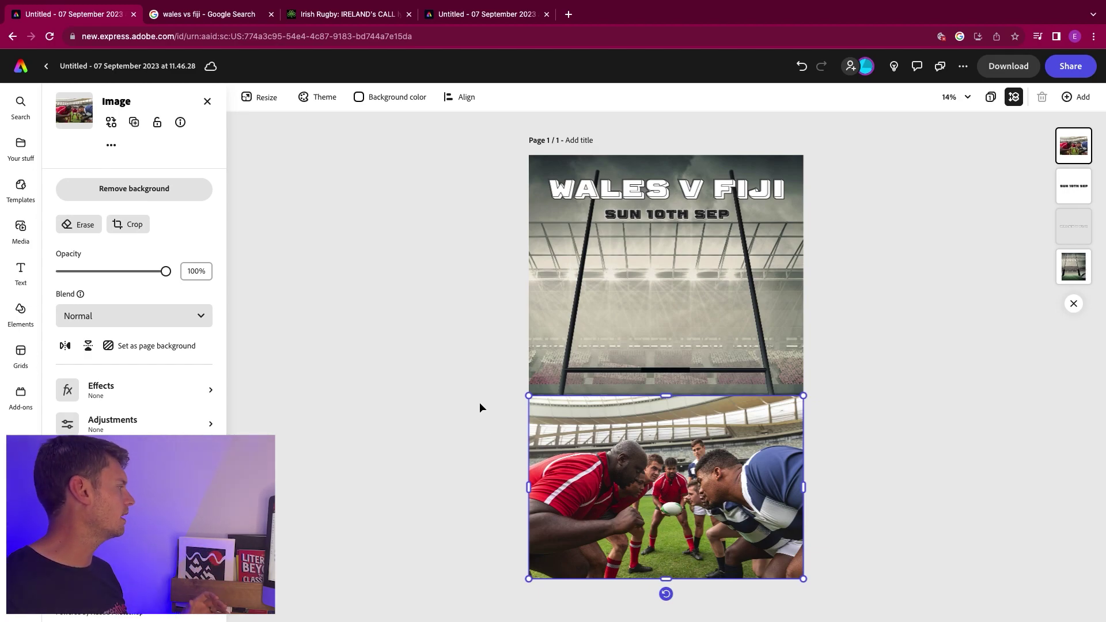
pyautogui.click(142, 192)
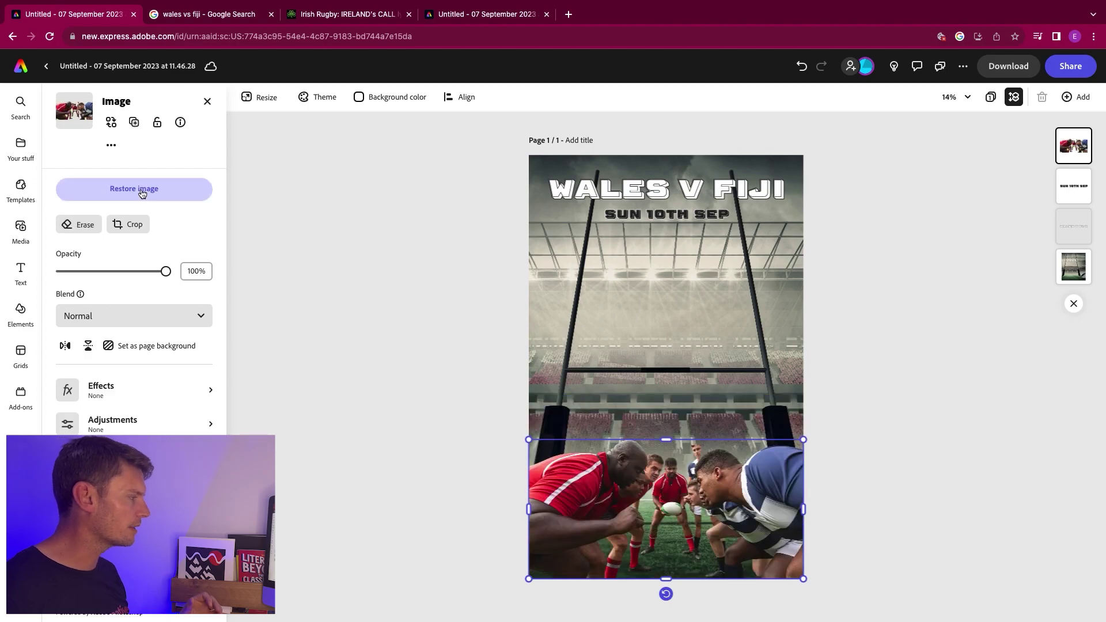
# Zoom to 50% and set the cut-out Erase tool to Restore with a Circle brush
pyautogui.click(974, 98)
pyautogui.click(903, 198)
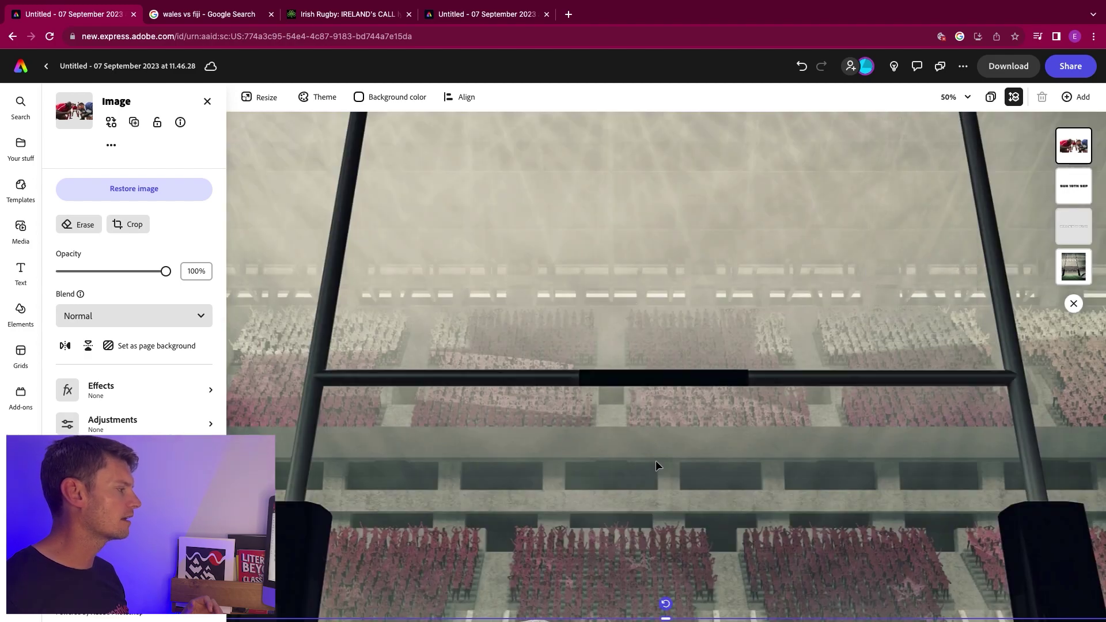
pyautogui.scroll(-10, 656, 461)
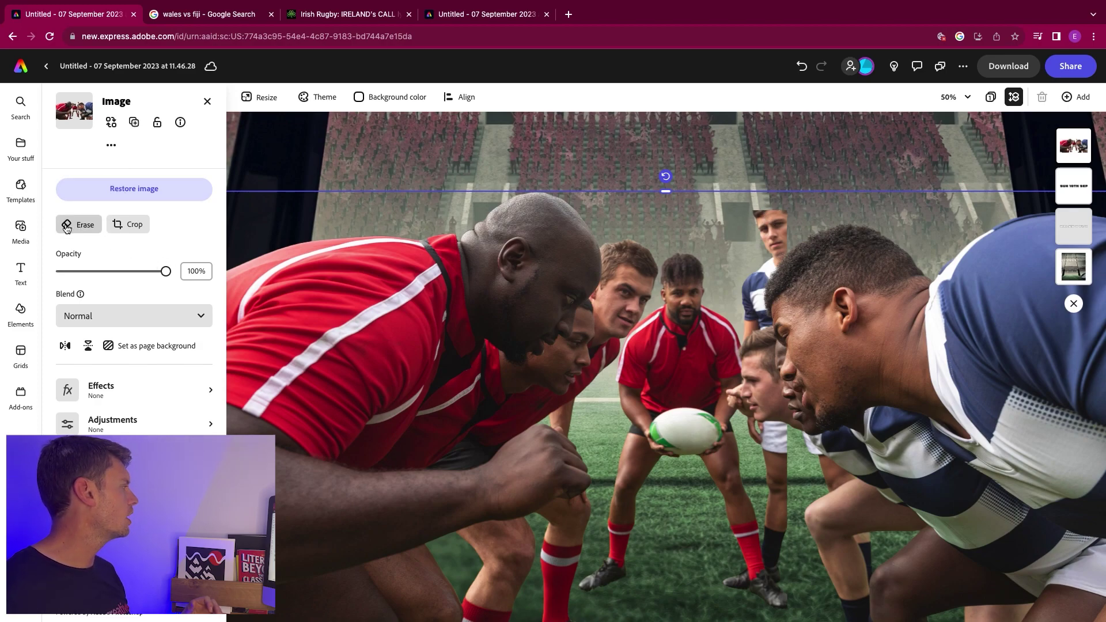
pyautogui.click(72, 230)
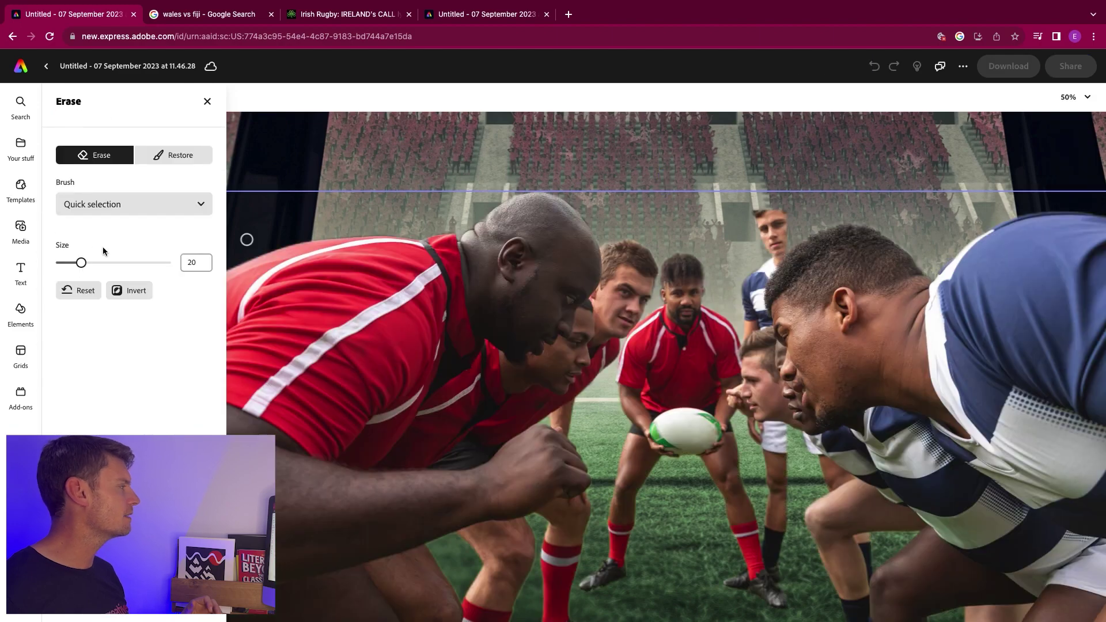
pyautogui.click(156, 159)
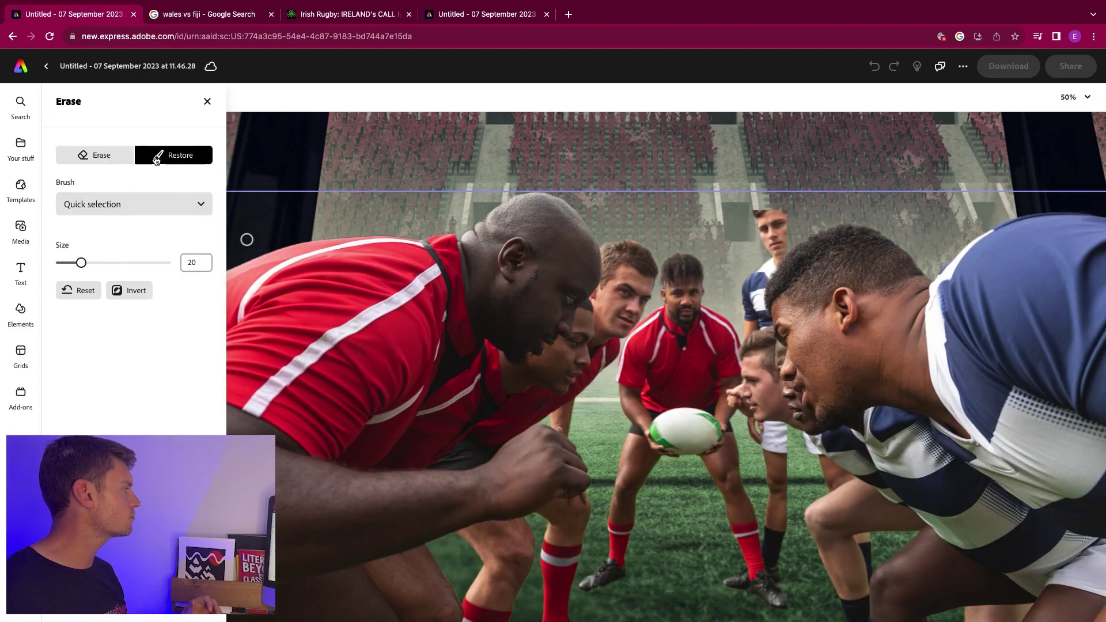
pyautogui.click(99, 205)
pyautogui.click(104, 266)
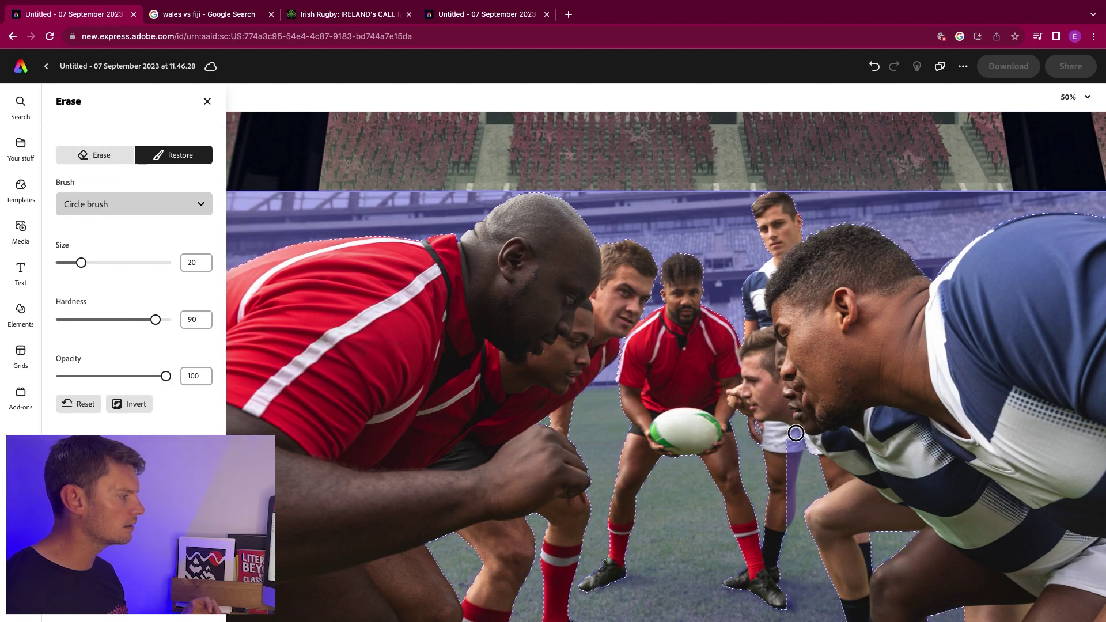
# Restore the clipped edges around a player's white shorts in the cut-out
pyautogui.moveTo(798, 440); pyautogui.dragTo(784, 518)
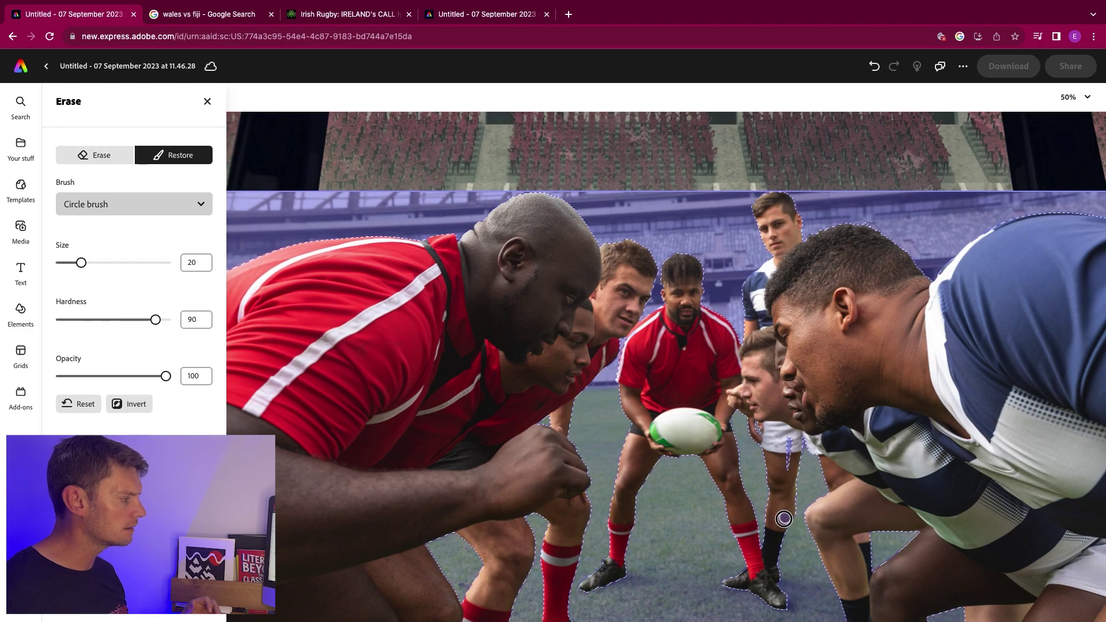
pyautogui.moveTo(786, 448); pyautogui.dragTo(788, 435)
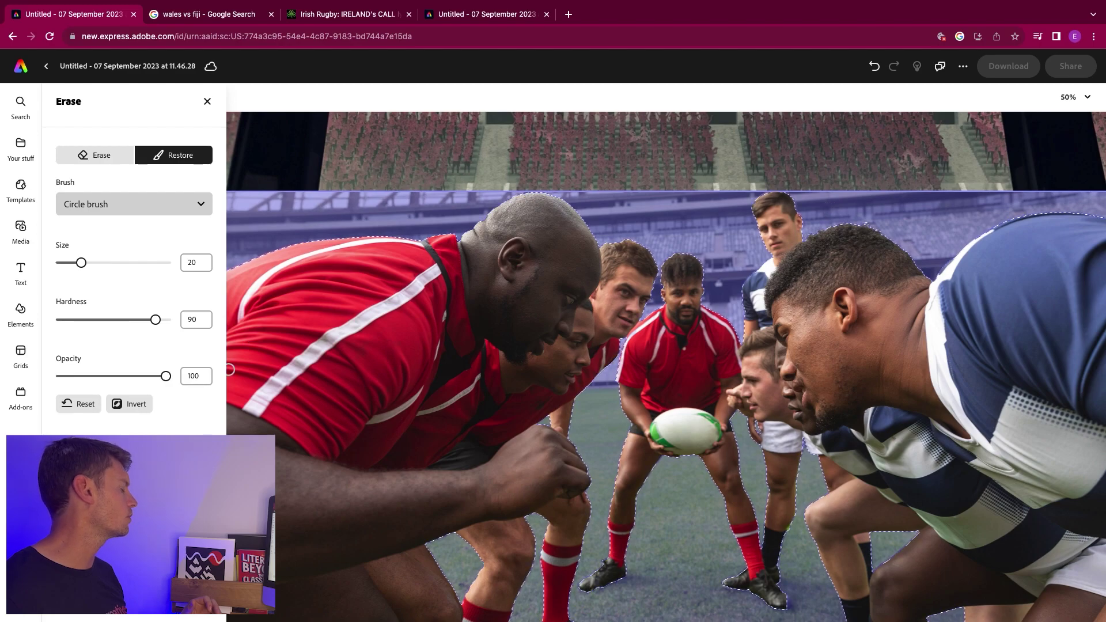
pyautogui.press('Escape')
pyautogui.click(591, 217)
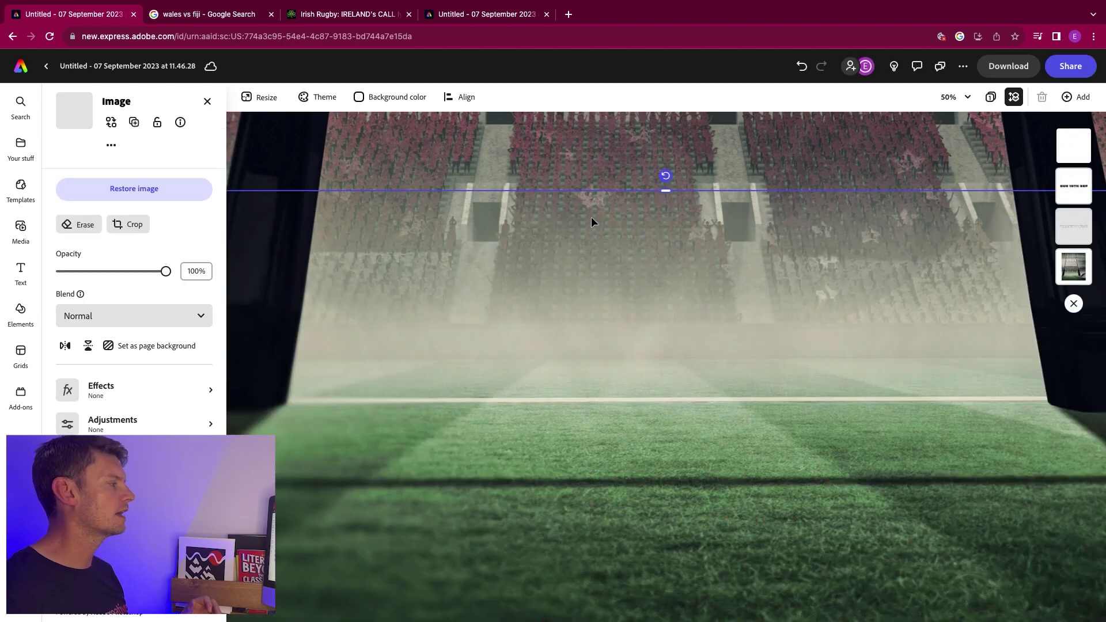
# Zoom to fit the whole poster and deselect the players to review the layout
pyautogui.click(956, 97)
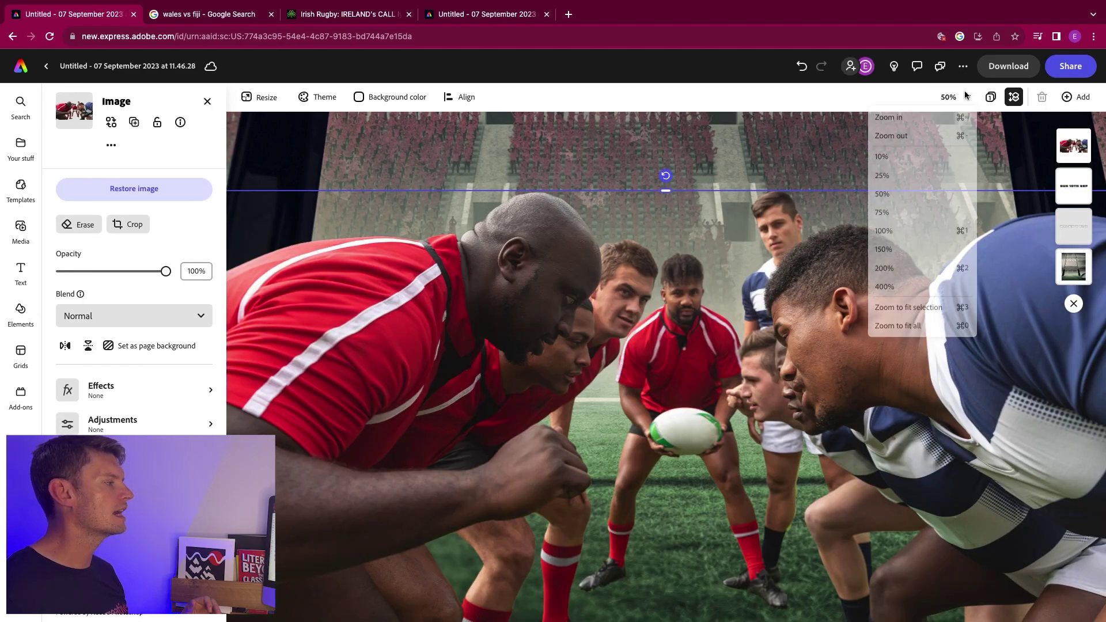
pyautogui.click(903, 329)
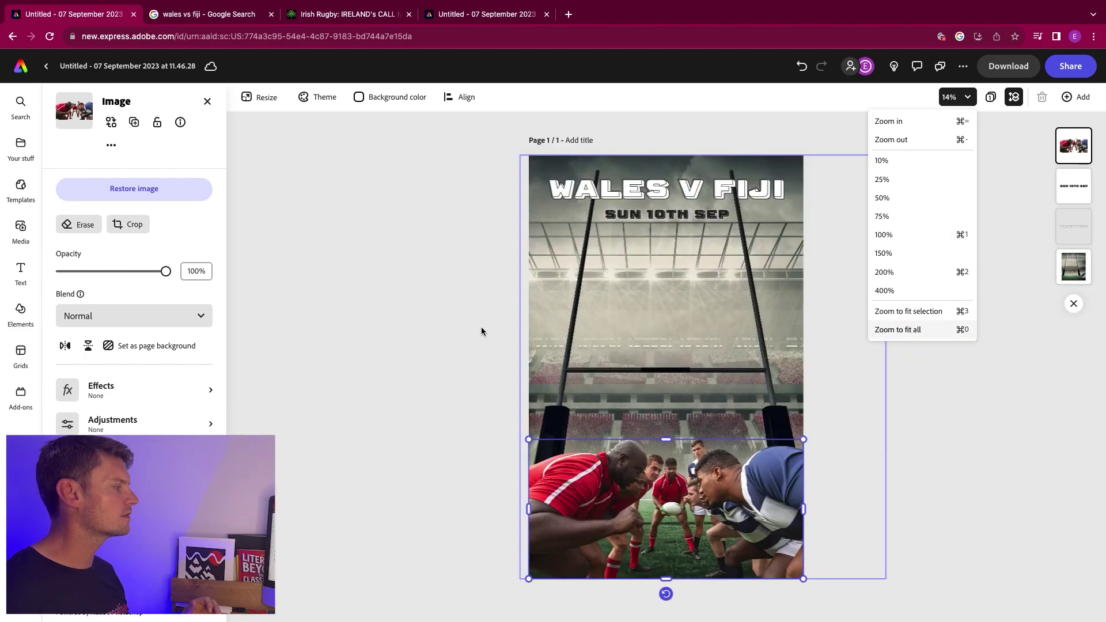
pyautogui.click(425, 310)
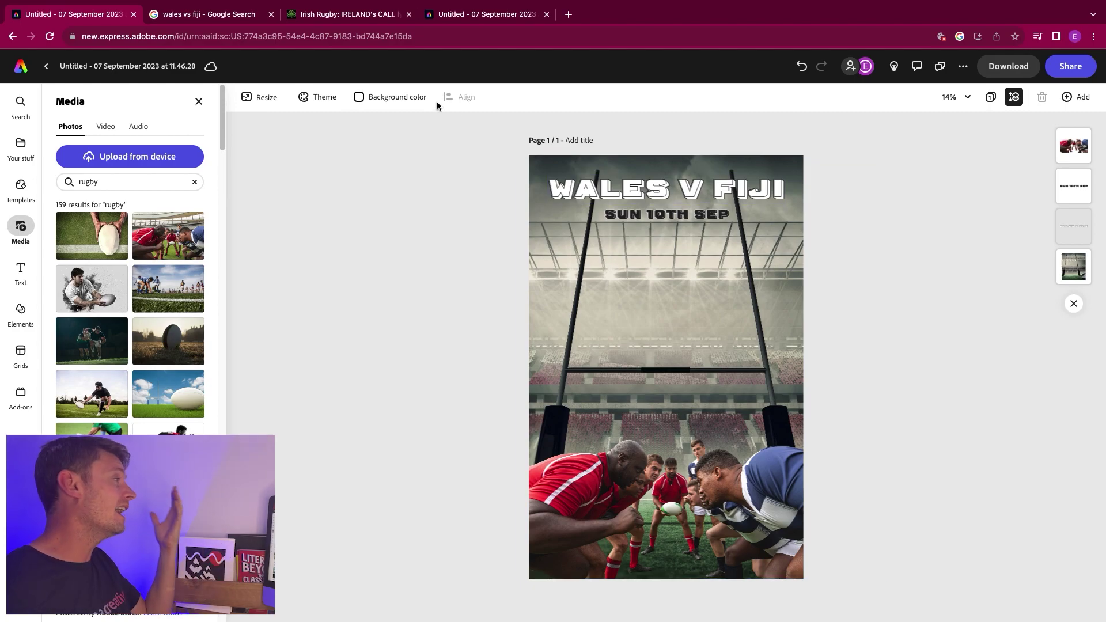
# Highlight the first two lines of the Ireland's Call lyrics, then return to the poster tab
pyautogui.press('super+3')
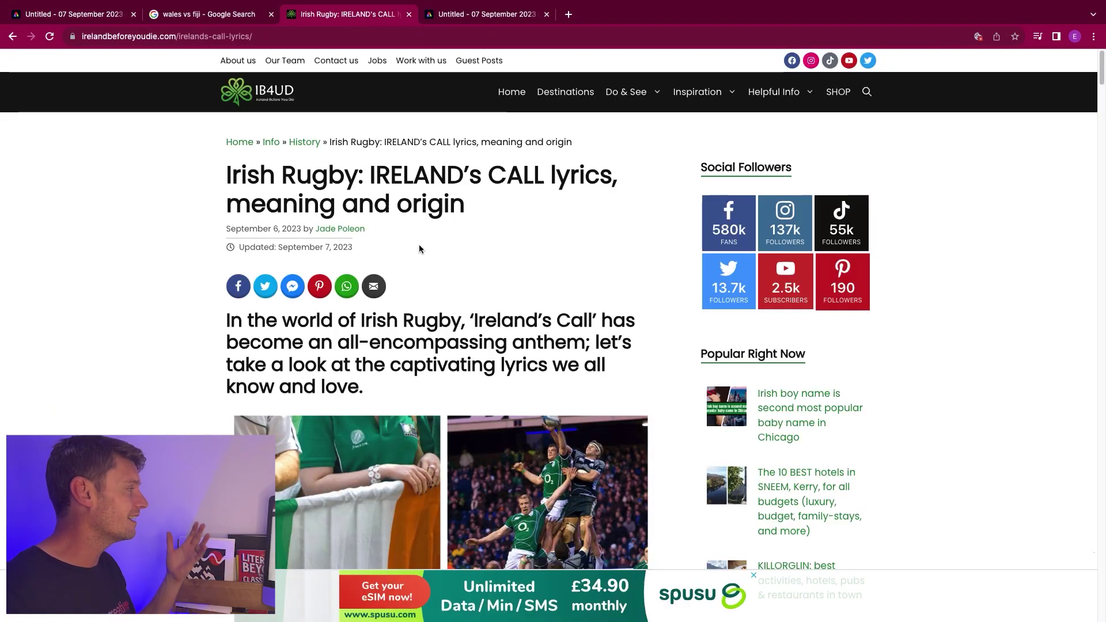
pyautogui.scroll(-20, 419, 249)
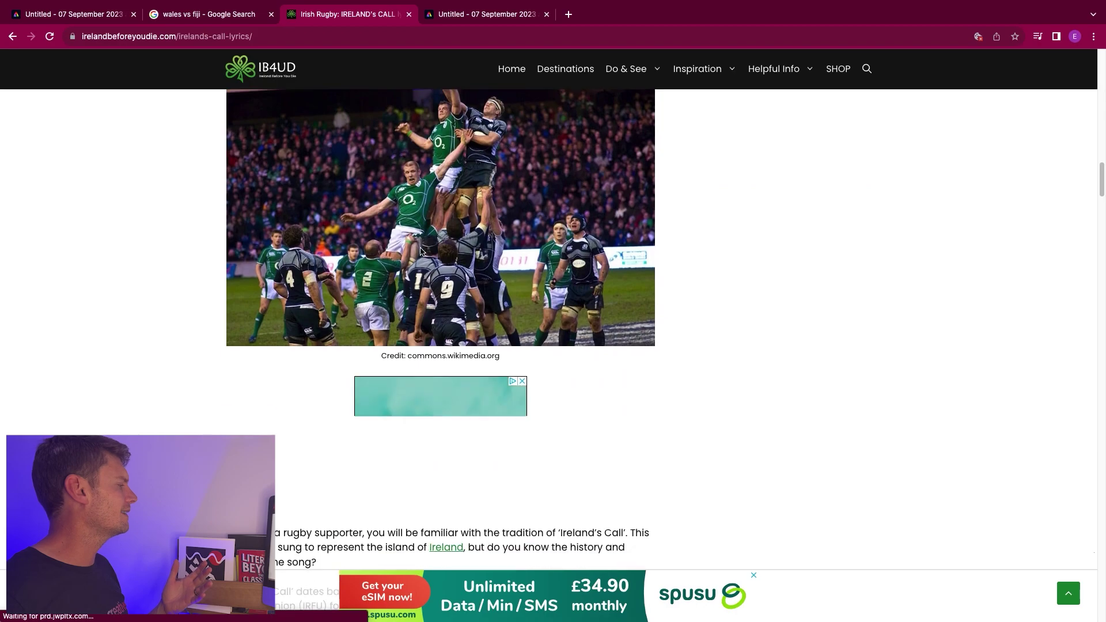
pyautogui.scroll(-20, 420, 251)
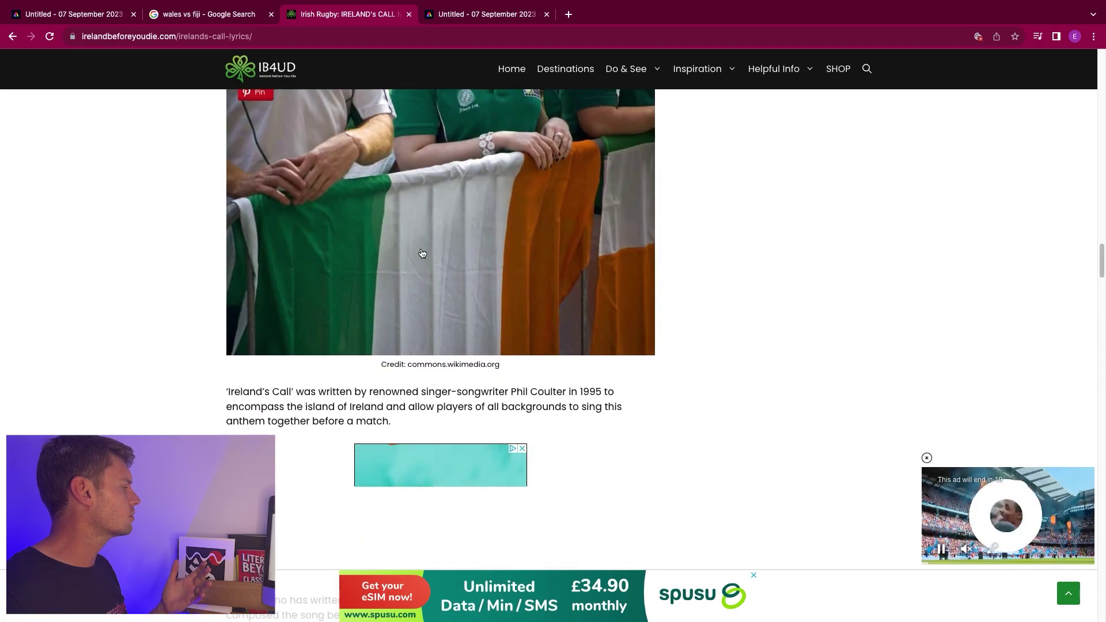
pyautogui.scroll(-20, 422, 253)
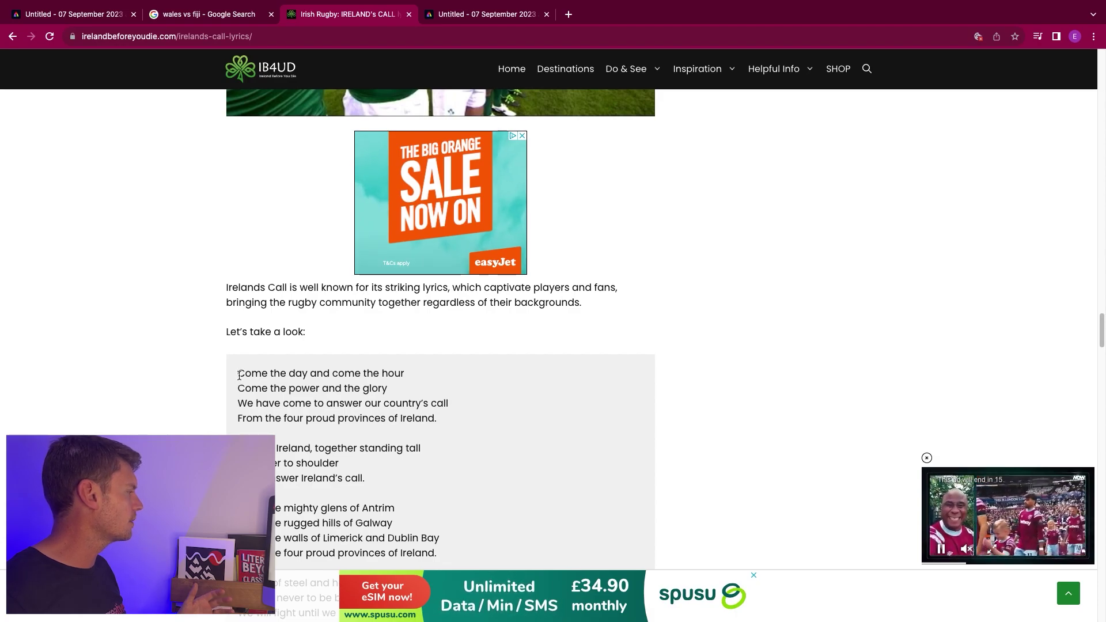
pyautogui.moveTo(239, 375); pyautogui.dragTo(389, 388)
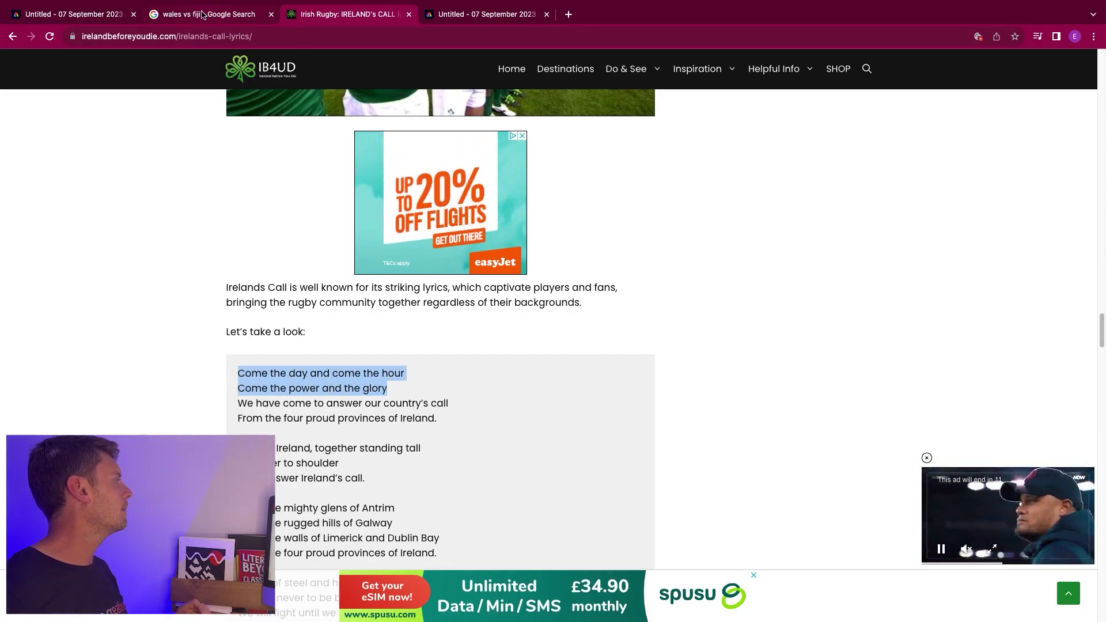
pyautogui.click(75, 14)
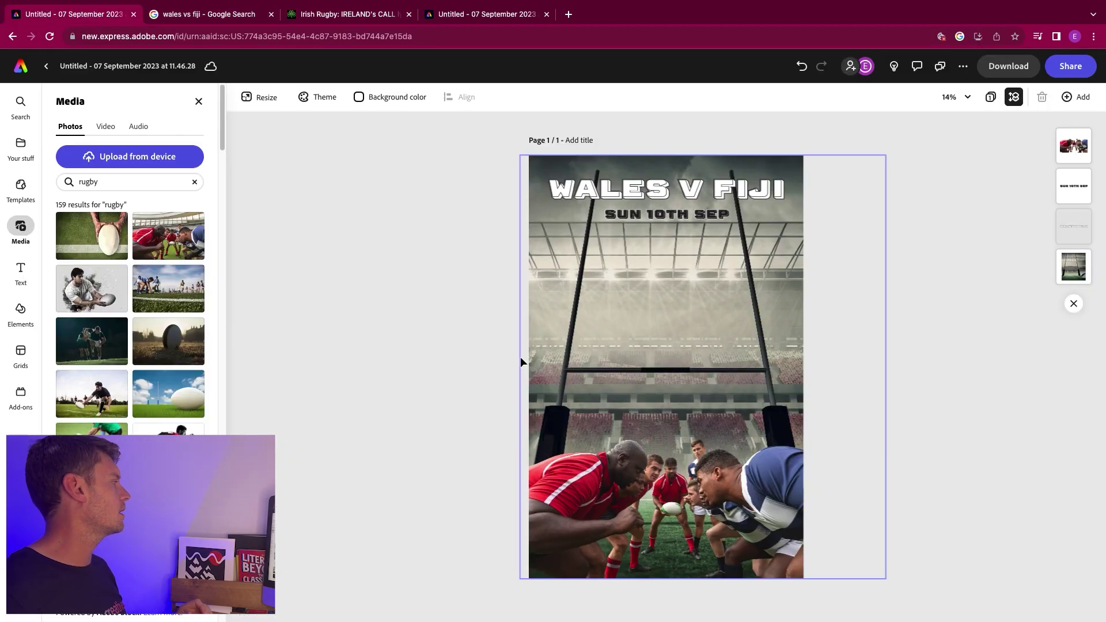
# Add a text box with the pasted lyrics 'Come the day and come the hour, Come the power and the glory'
pyautogui.click(22, 271)
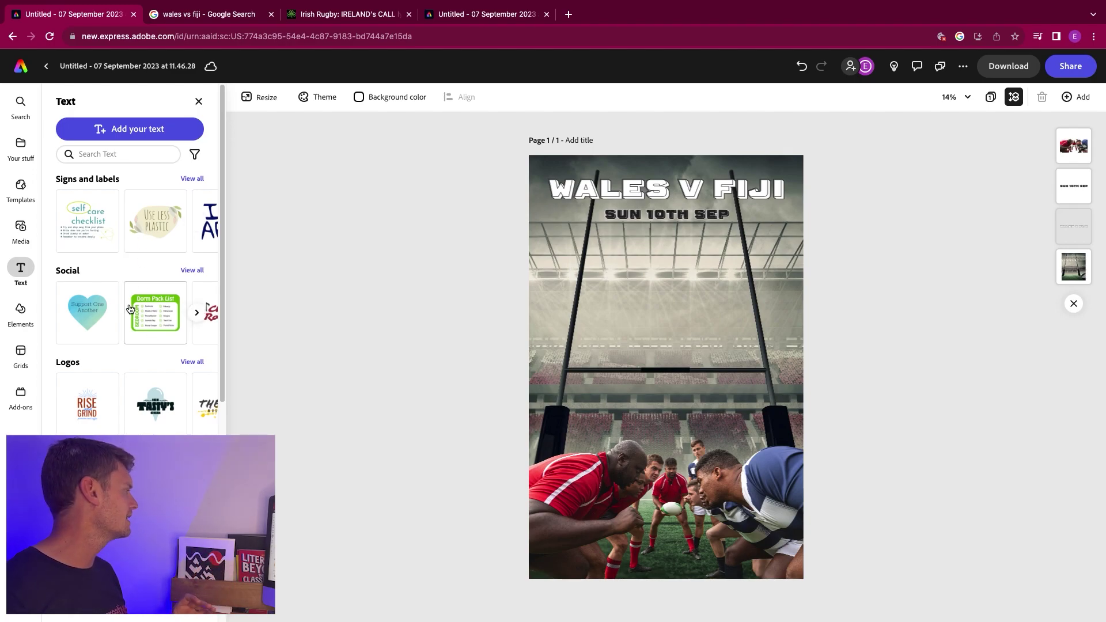
pyautogui.click(110, 127)
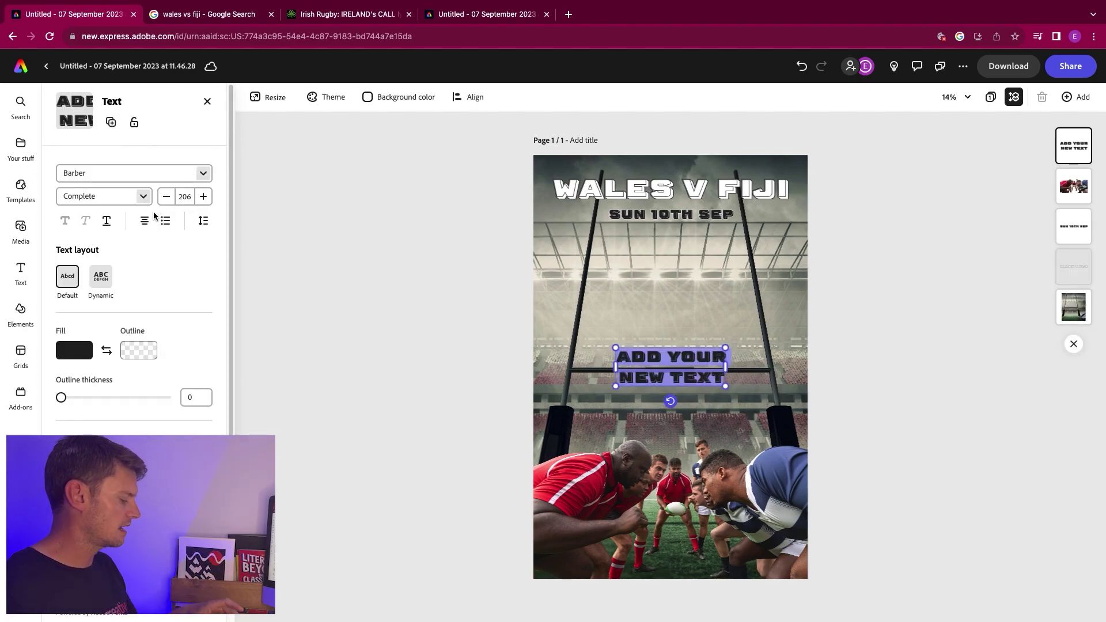
pyautogui.write('COME THE DAY AND COME THE HOUR COME THE POWER AND THE GLORY')
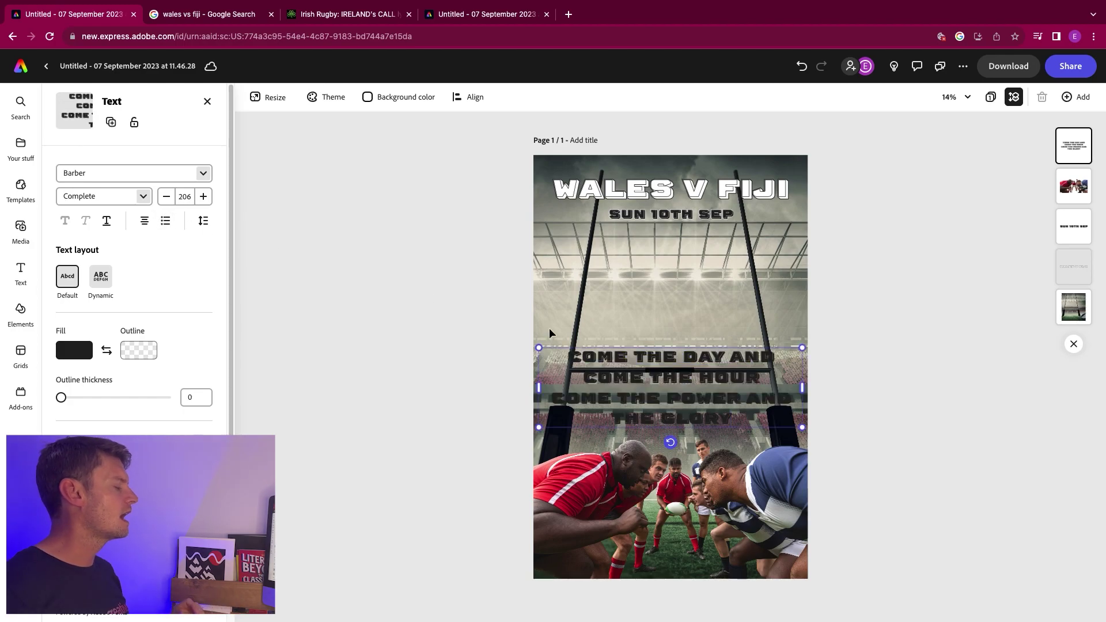
pyautogui.click(200, 174)
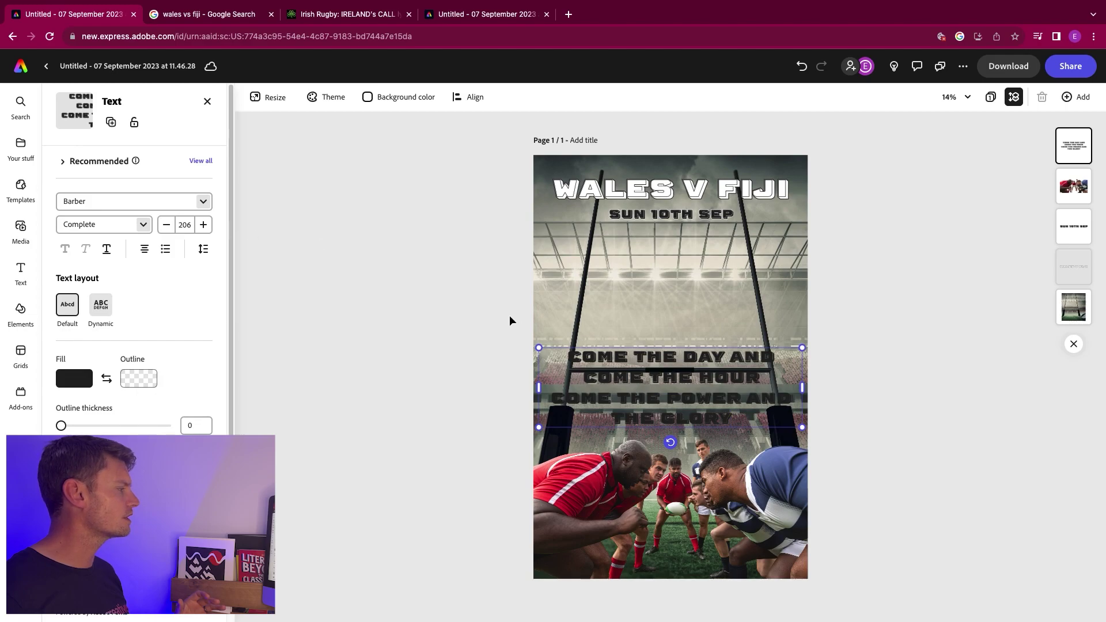
# Shrink the lyrics text down to size 144 so it wraps onto fewer lines
pyautogui.doubleClick(599, 350)
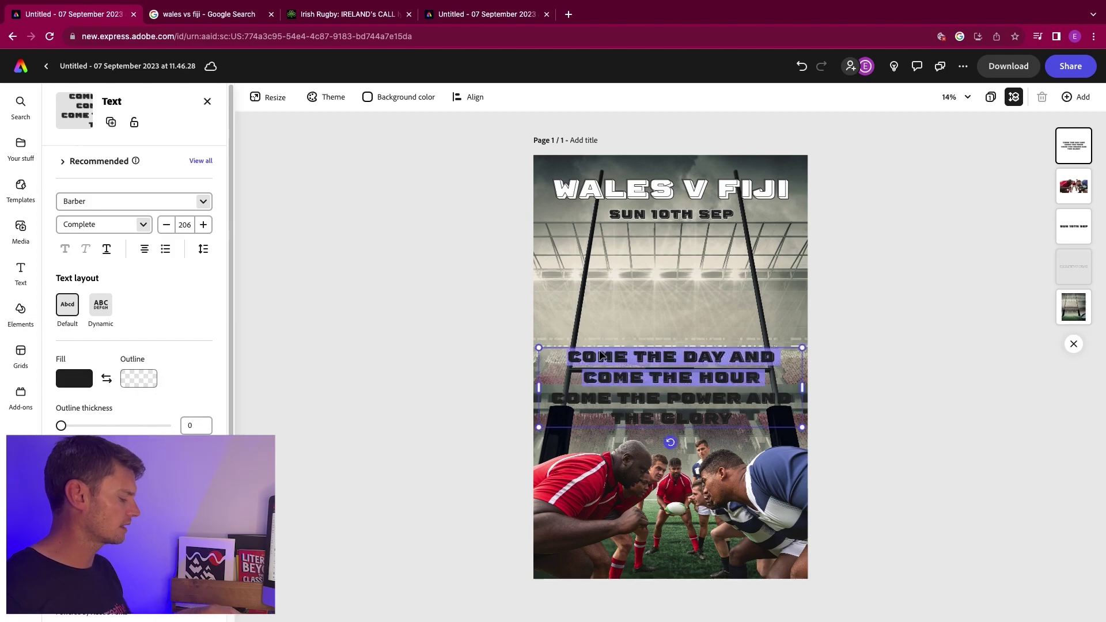
pyautogui.click(167, 225)
pyautogui.click(167, 225)
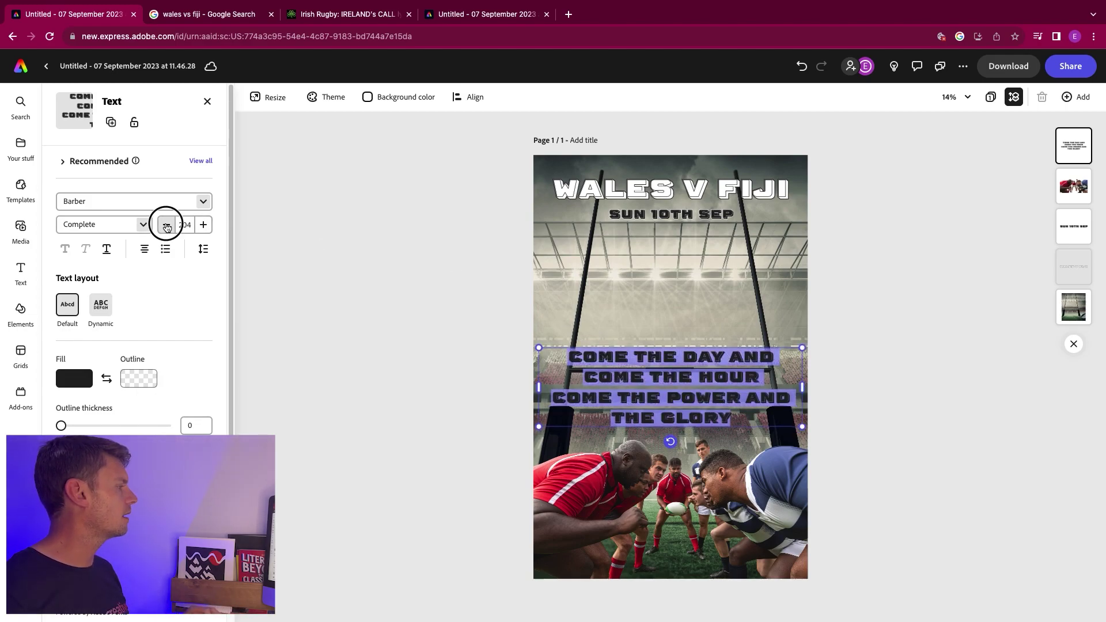
pyautogui.click(166, 225)
pyautogui.click(167, 225)
pyautogui.click(167, 225)
pyautogui.click(166, 225)
pyautogui.click(166, 225)
pyautogui.click(166, 225)
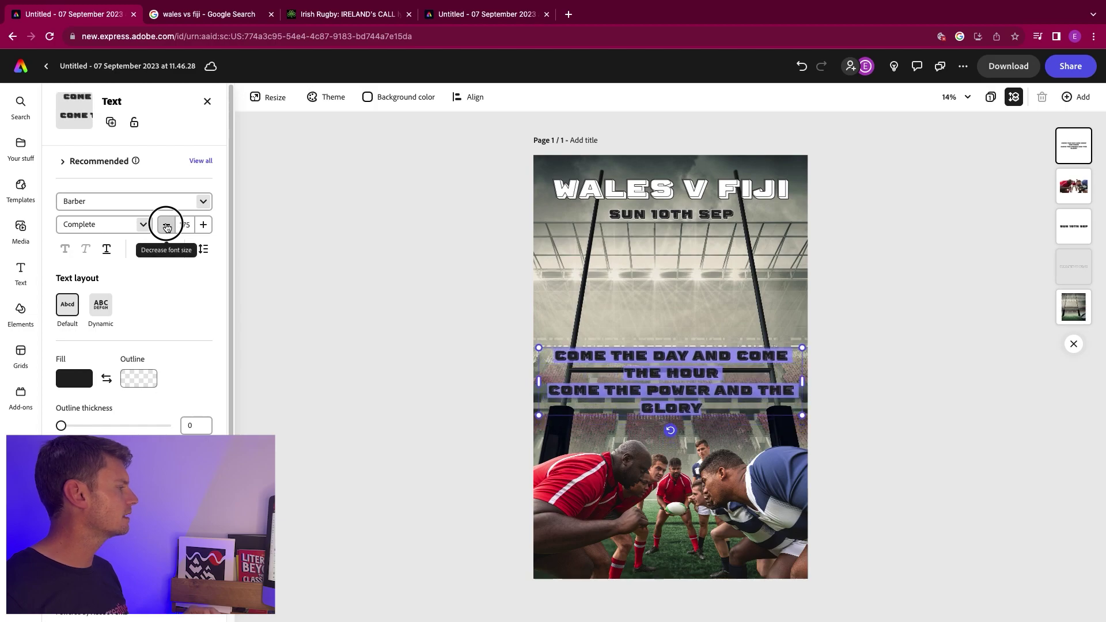
pyautogui.click(166, 225)
pyautogui.click(166, 225)
pyautogui.click(166, 225)
pyautogui.click(166, 225)
pyautogui.click(166, 226)
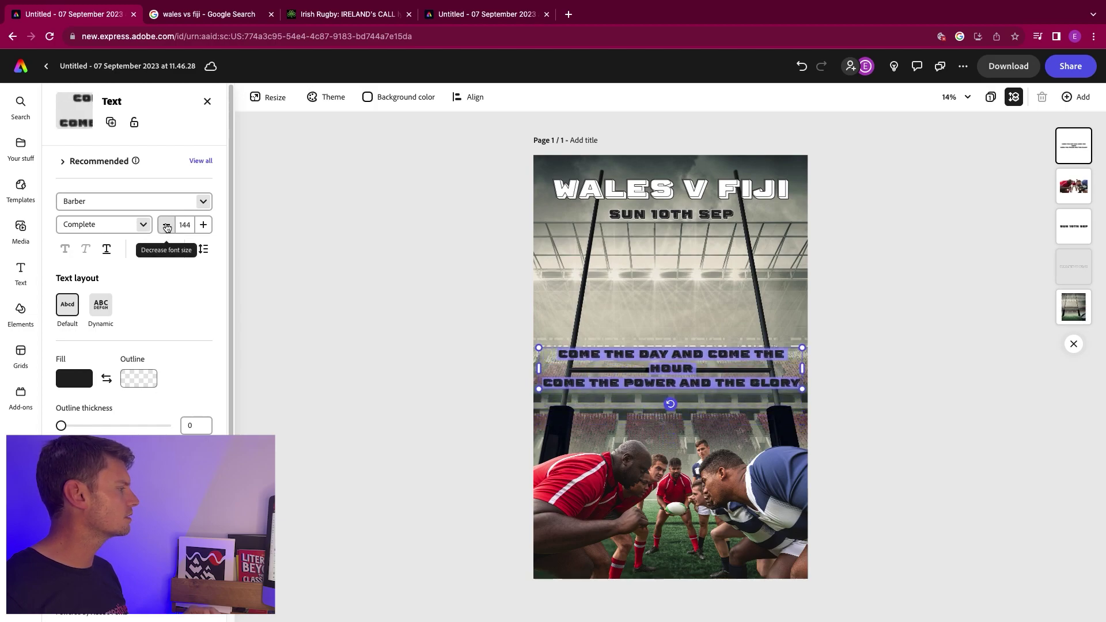
pyautogui.click(166, 225)
pyautogui.click(167, 226)
# Change the lyrics font to Adobe Handwriting Ernie
pyautogui.click(202, 202)
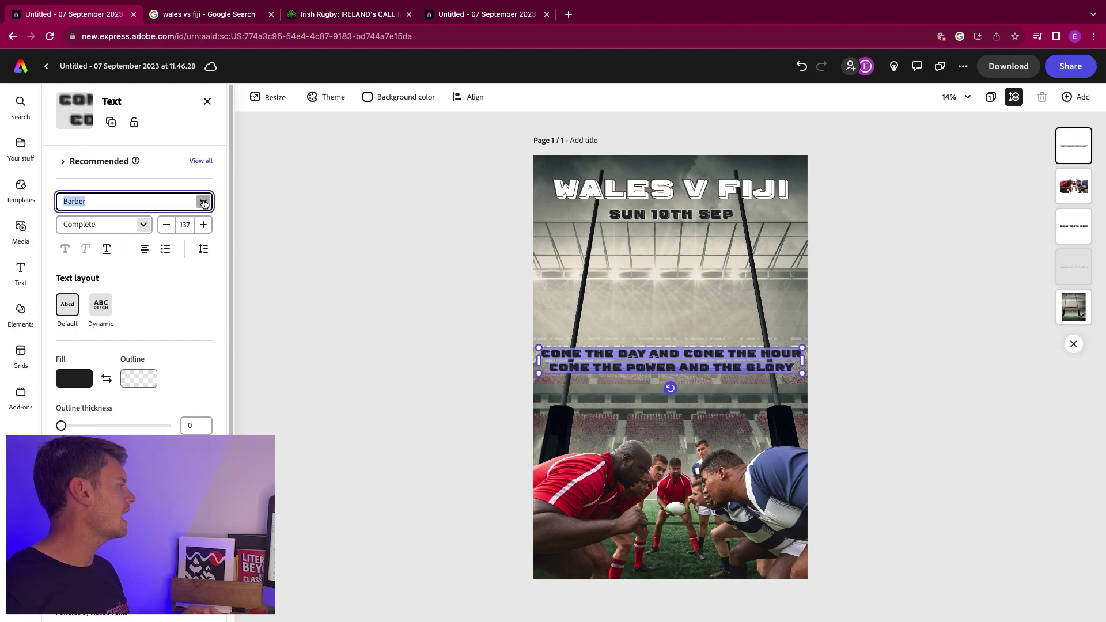
pyautogui.scroll(-5, 181, 289)
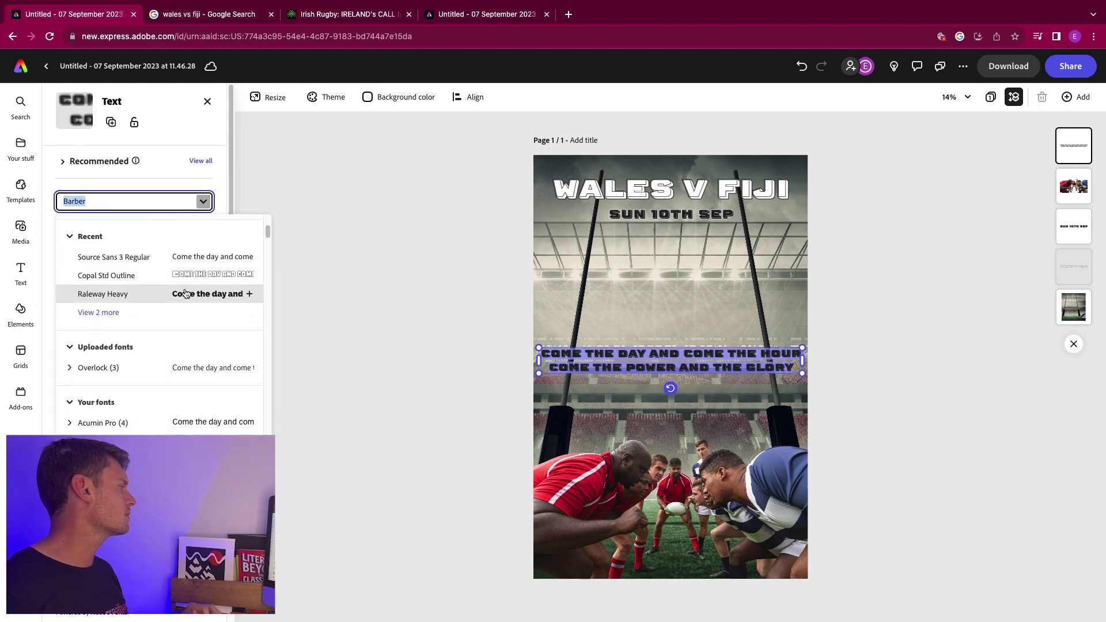
pyautogui.click(193, 366)
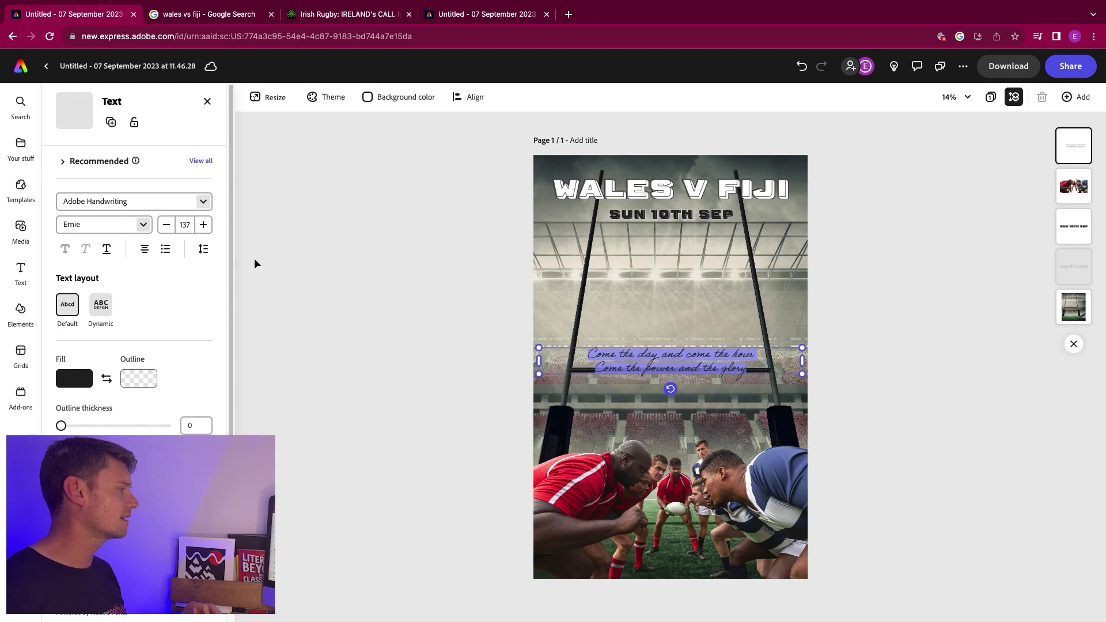
# Break the lyrics into four lines after 'Come the day' and 'Come the power'
pyautogui.click(662, 355)
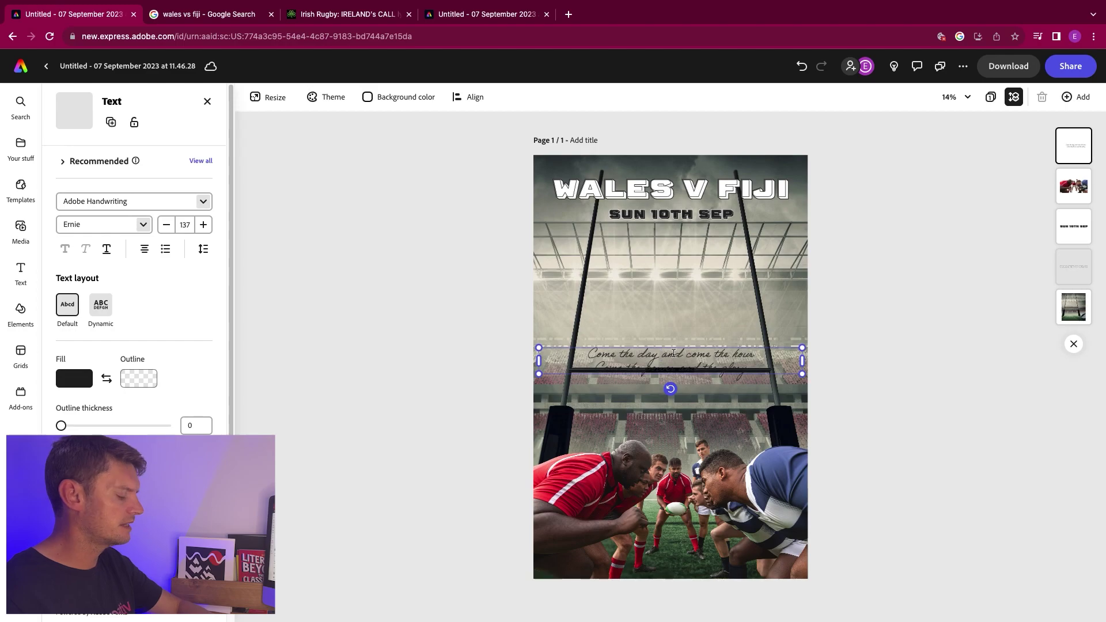
pyautogui.press('Return')
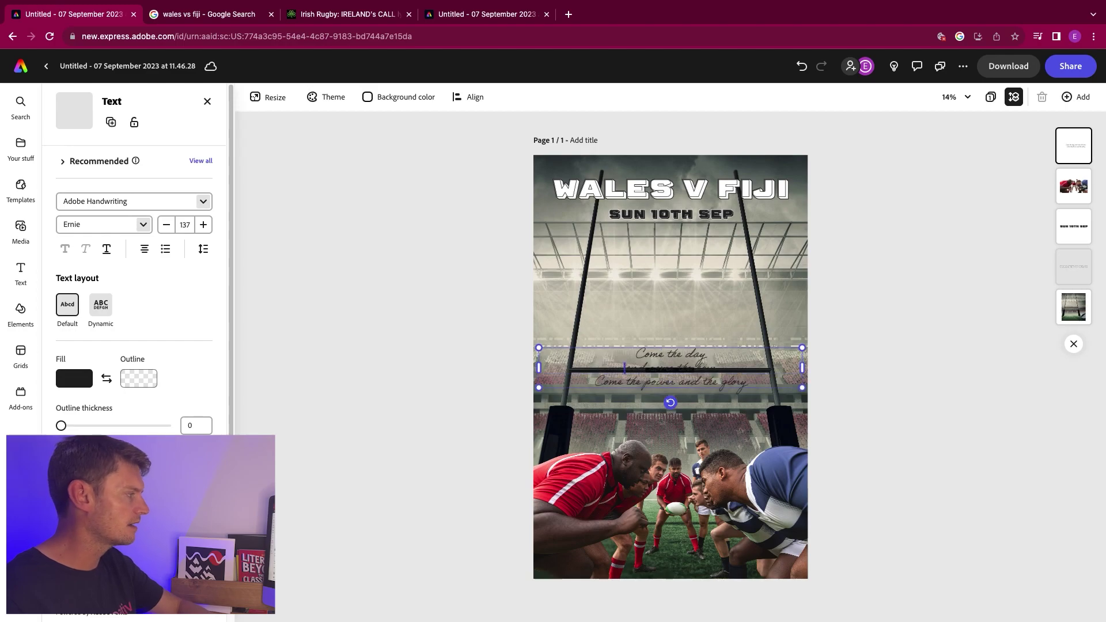
pyautogui.click(679, 381)
pyautogui.press('Return')
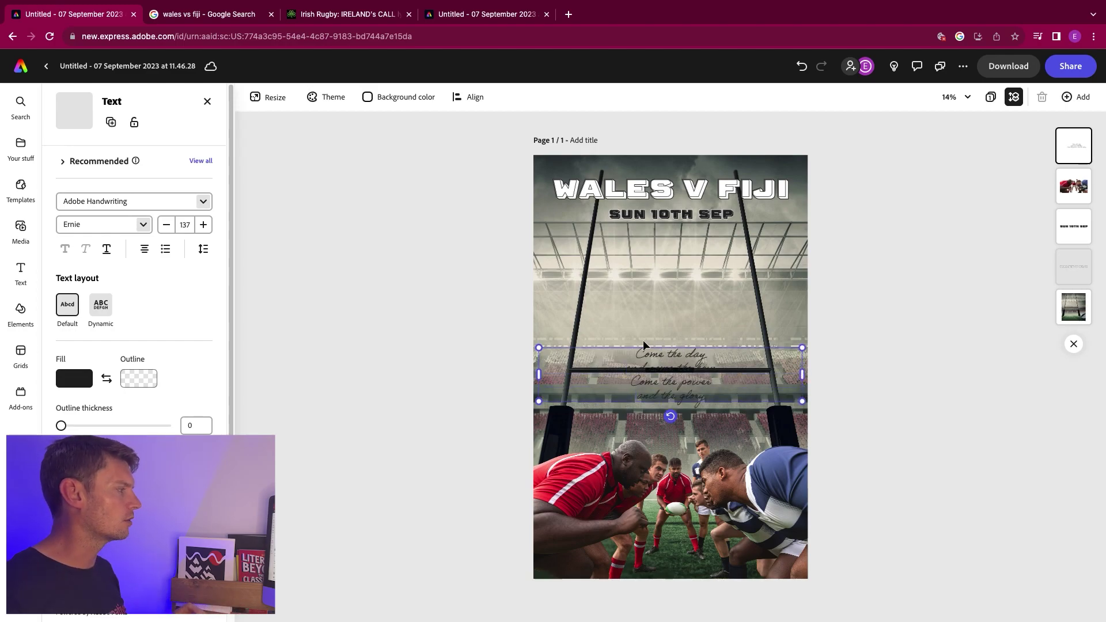
# Enlarge the lyrics to size 162 and move them above the crossbar
pyautogui.moveTo(540, 350); pyautogui.dragTo(491, 305)
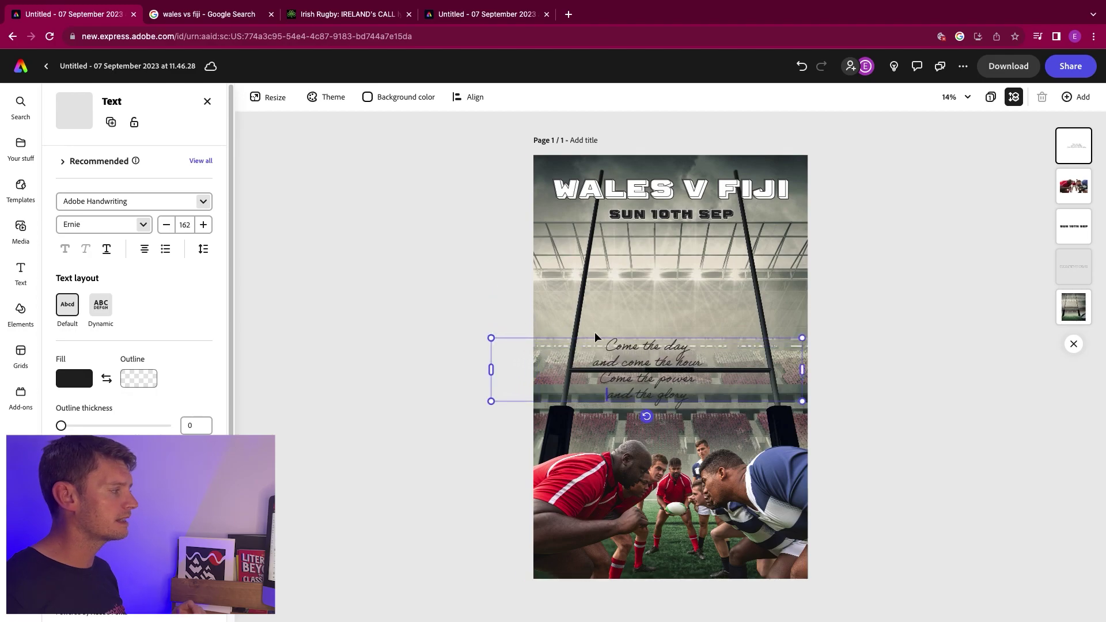
pyautogui.moveTo(631, 347); pyautogui.dragTo(656, 296)
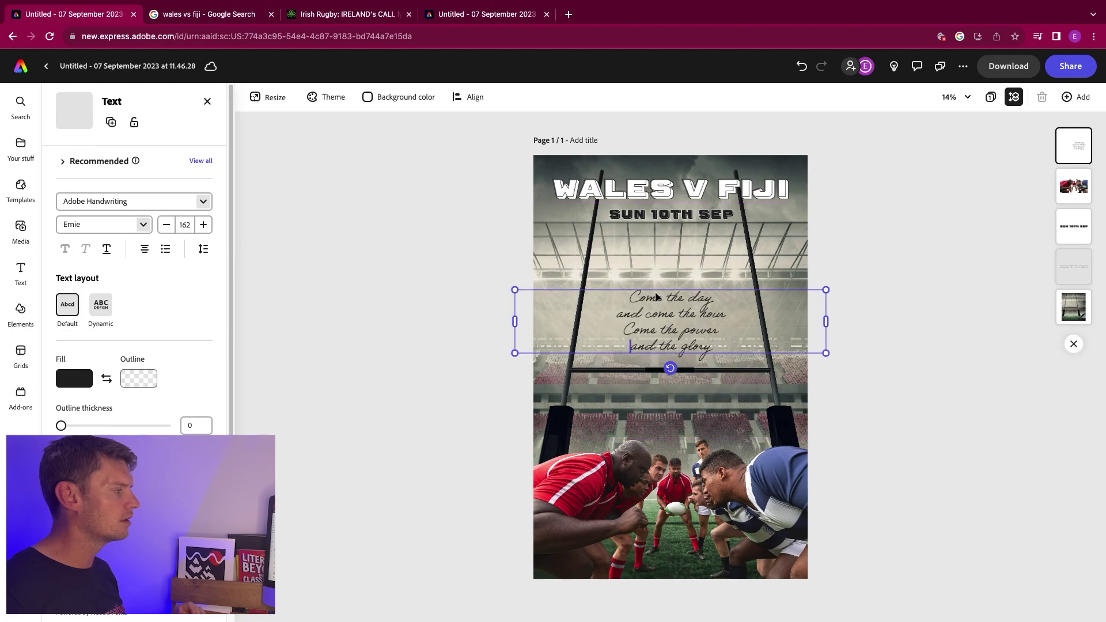
pyautogui.click(886, 307)
pyautogui.click(628, 327)
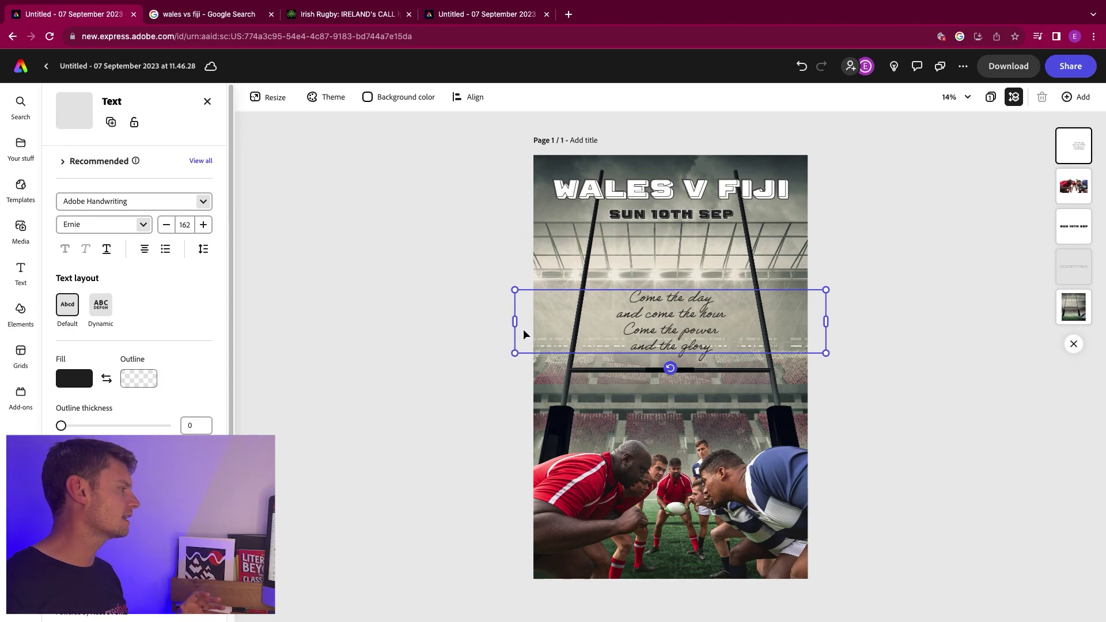
# Tilt the lyrics upward and give them a black outline of thickness 15
pyautogui.moveTo(670, 368); pyautogui.dragTo(681, 368)
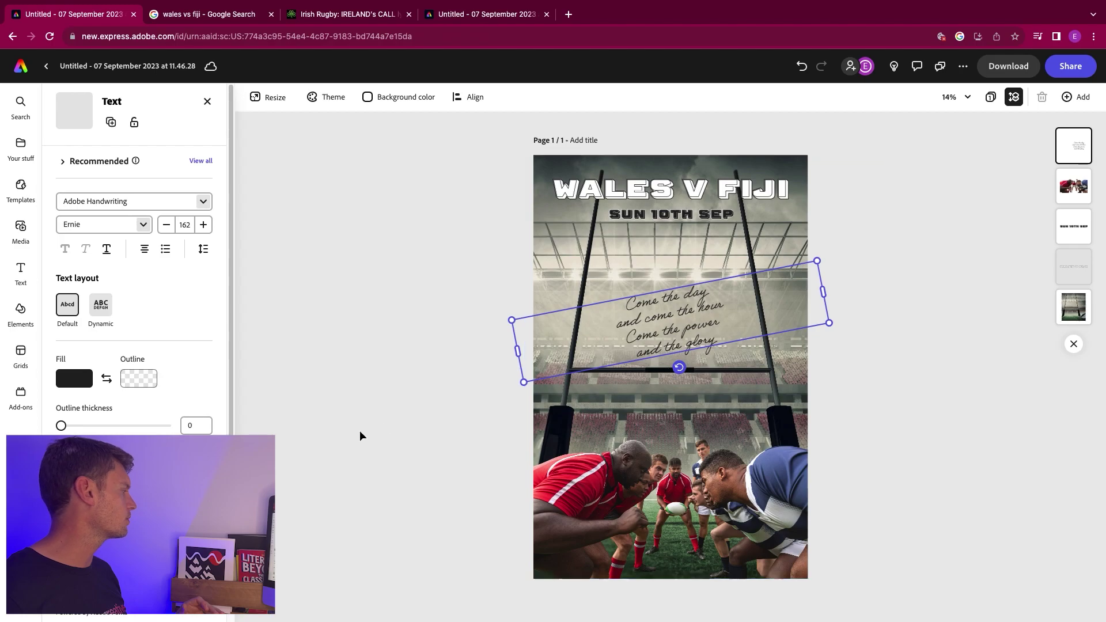
pyautogui.click(260, 358)
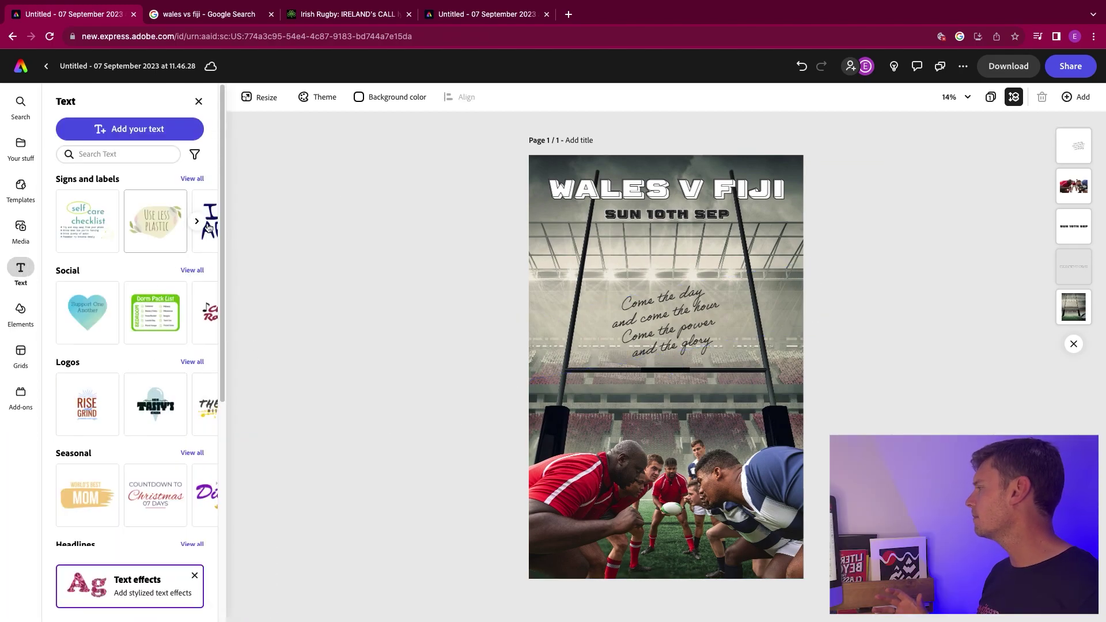
pyautogui.click(680, 322)
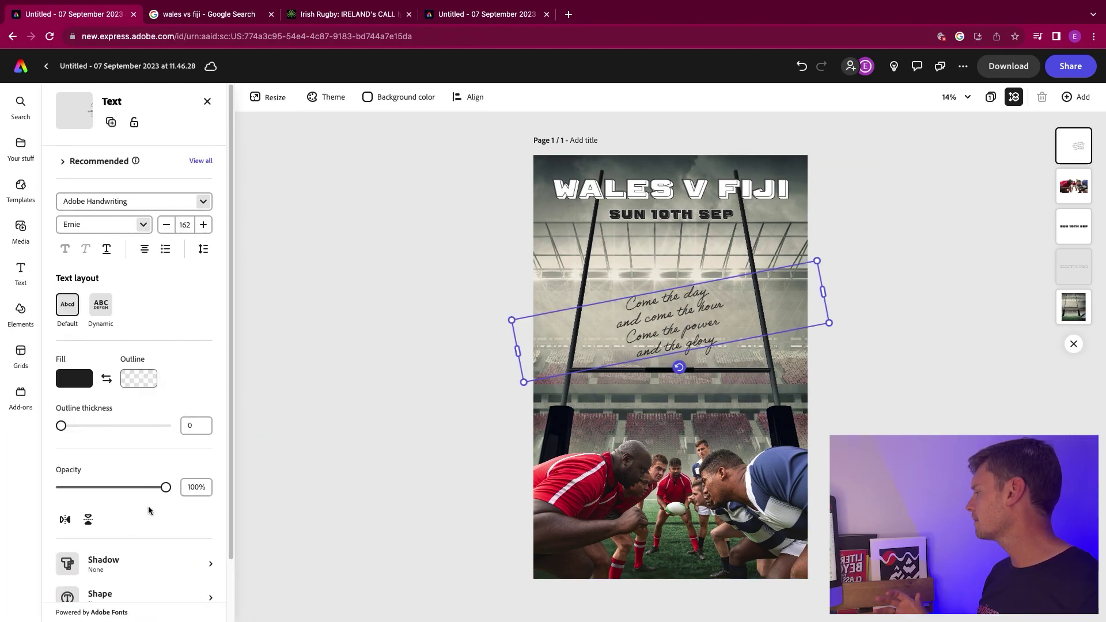
pyautogui.click(138, 310)
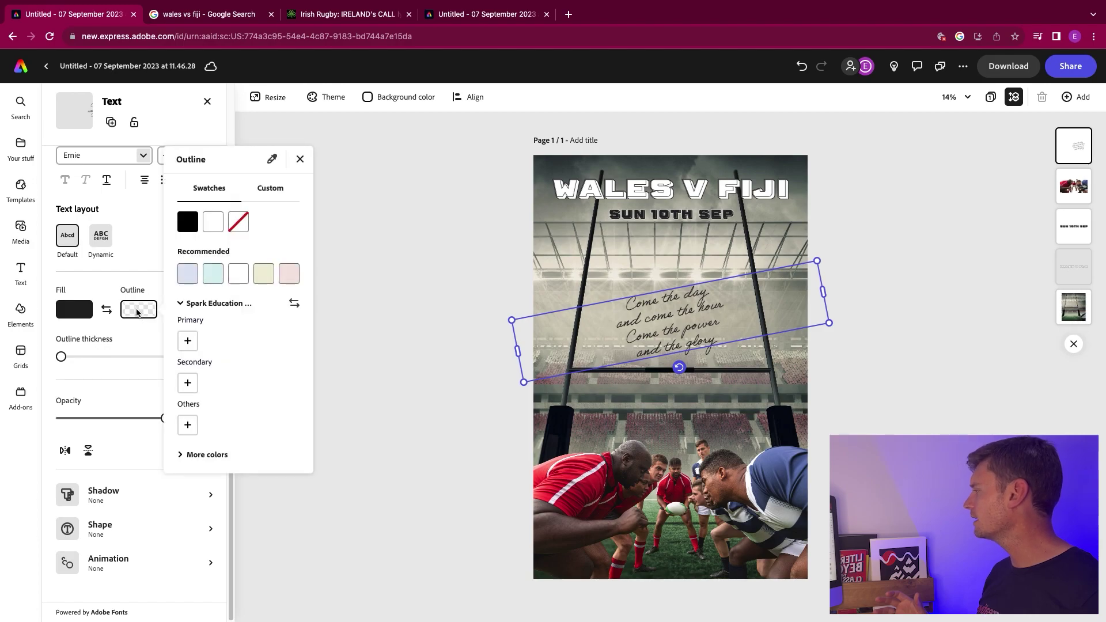
pyautogui.click(187, 222)
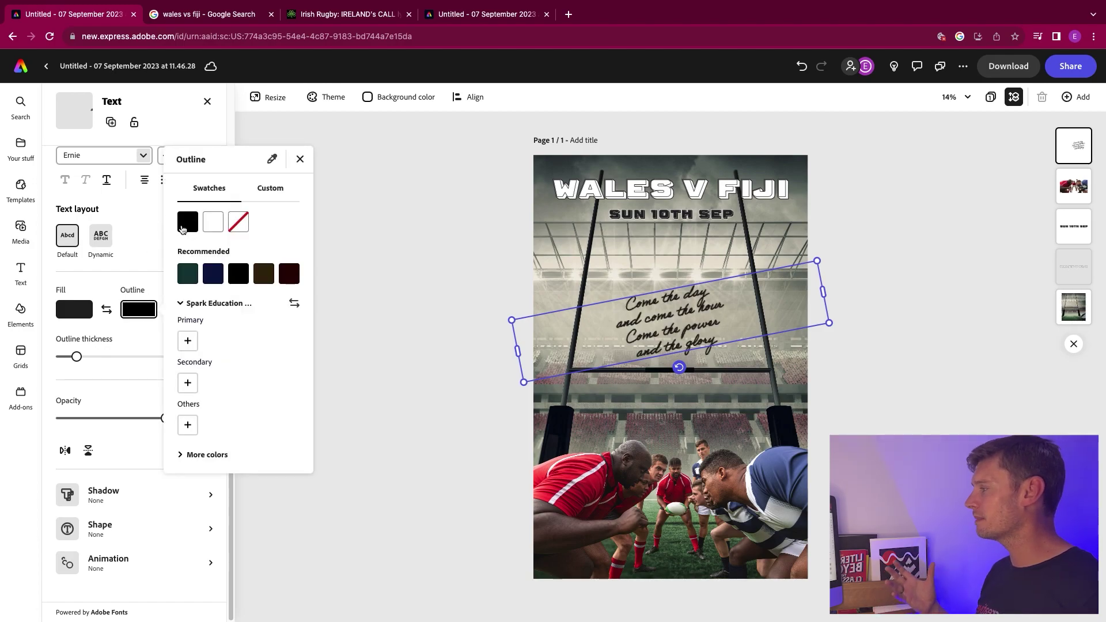
pyautogui.click(93, 353)
# Enlarge the lyrics to size 223 and centre them between the goalposts
pyautogui.click(260, 273)
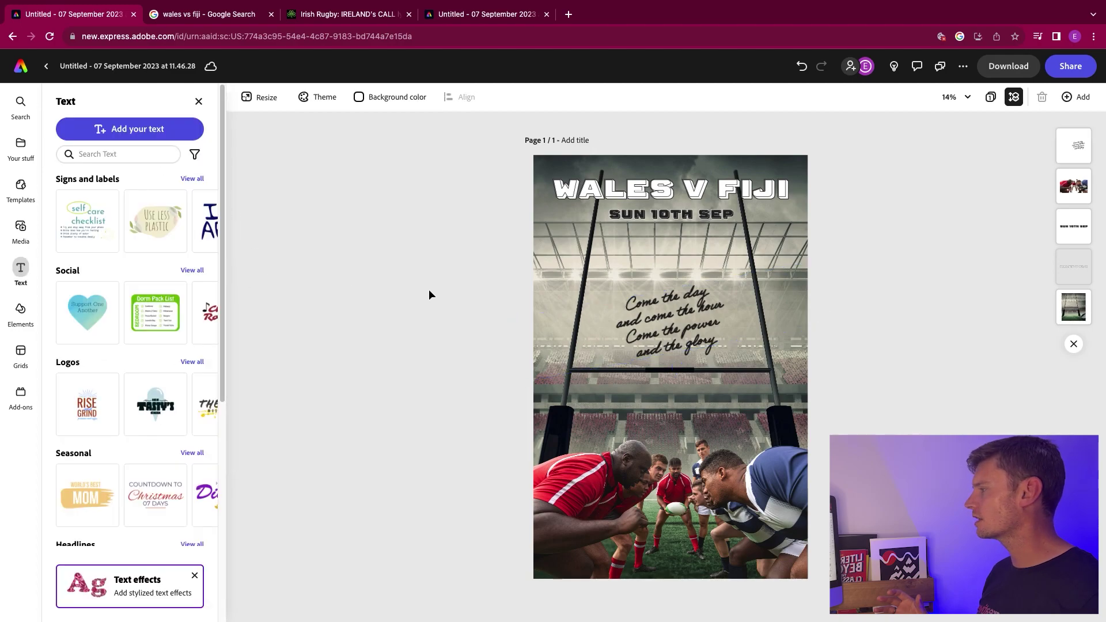
pyautogui.click(641, 313)
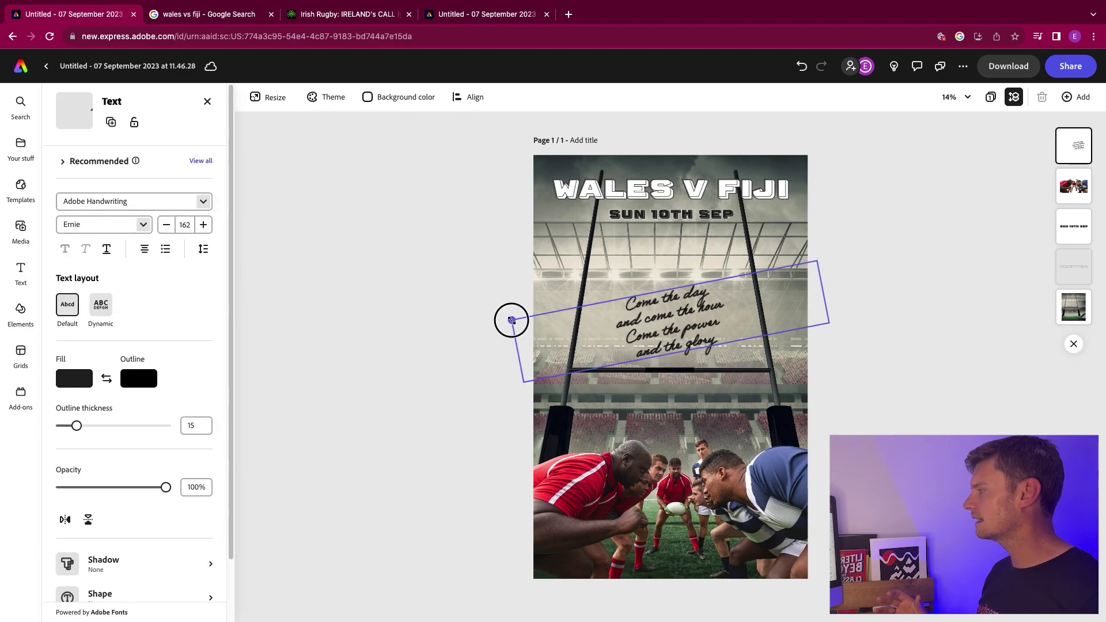
pyautogui.moveTo(511, 320); pyautogui.dragTo(380, 264)
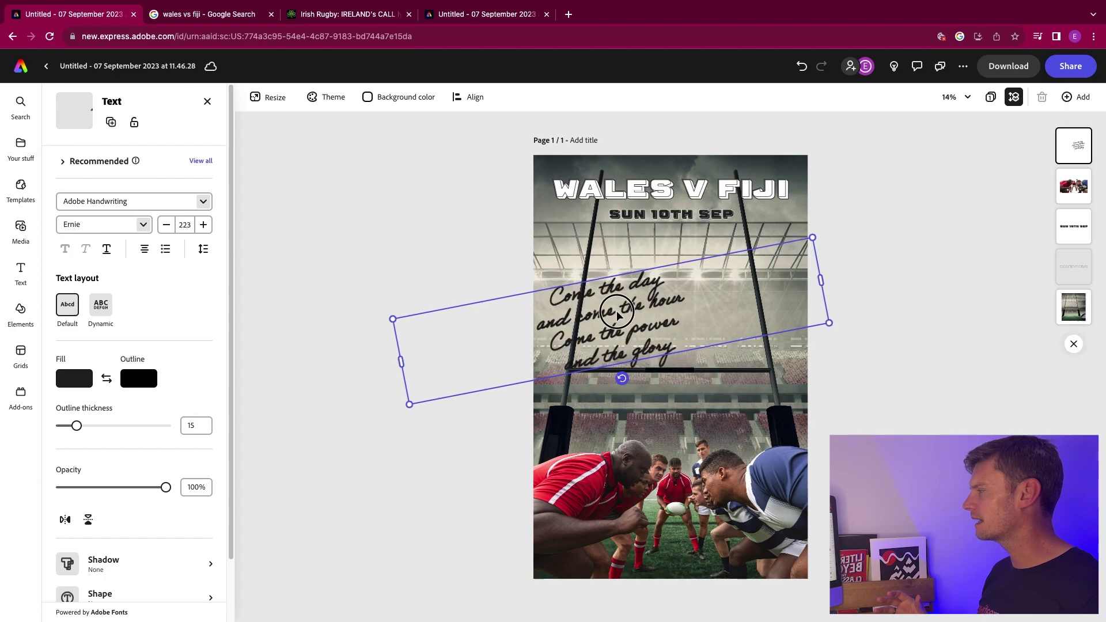
pyautogui.moveTo(616, 317); pyautogui.dragTo(673, 304)
pyautogui.click(444, 264)
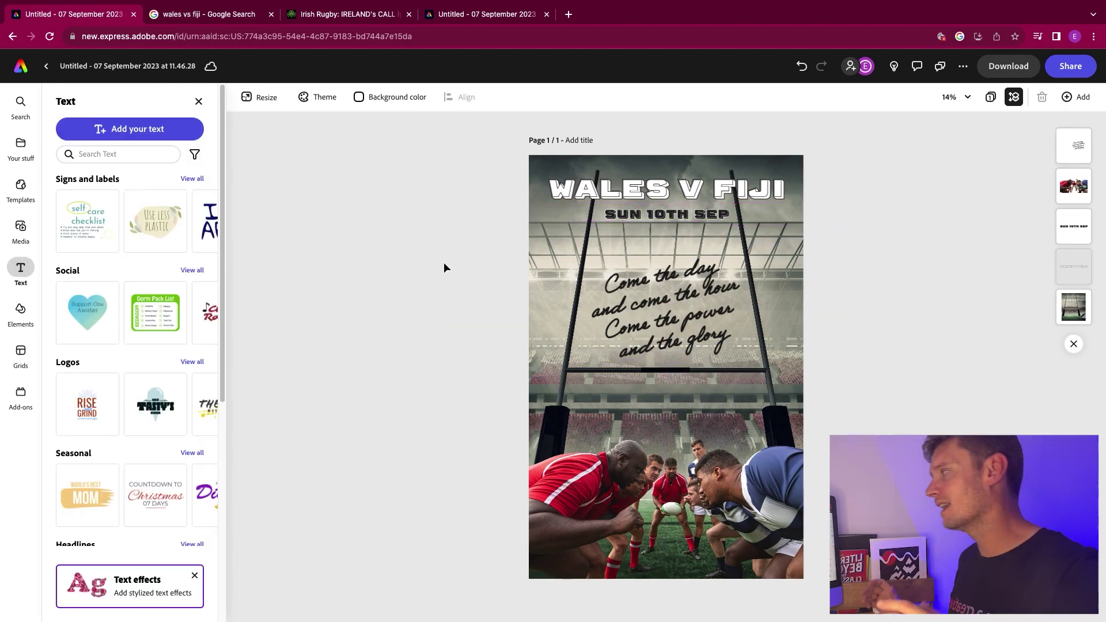
# Change the document title to 'Wales Rugby Poster' and show the pages overview
pyautogui.click(88, 65)
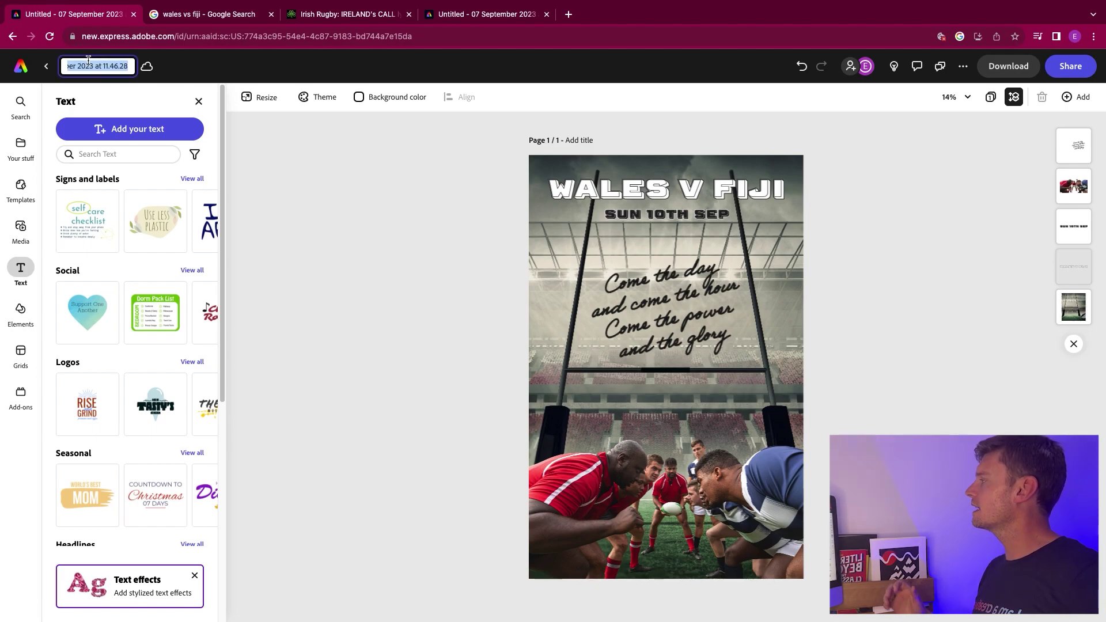
pyautogui.write('W')
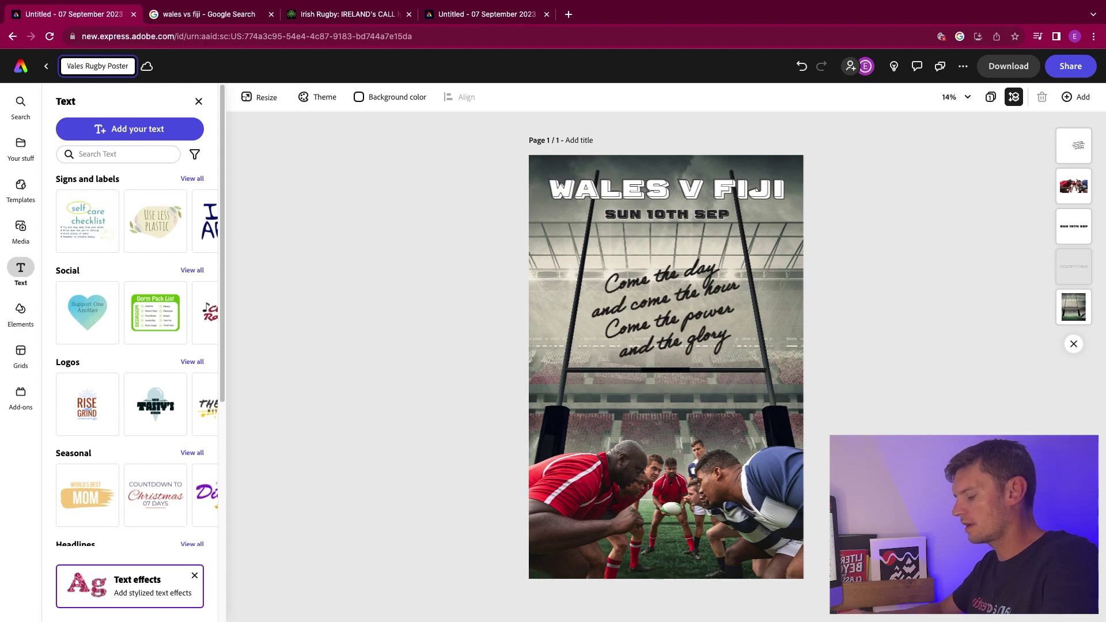
pyautogui.press('Return')
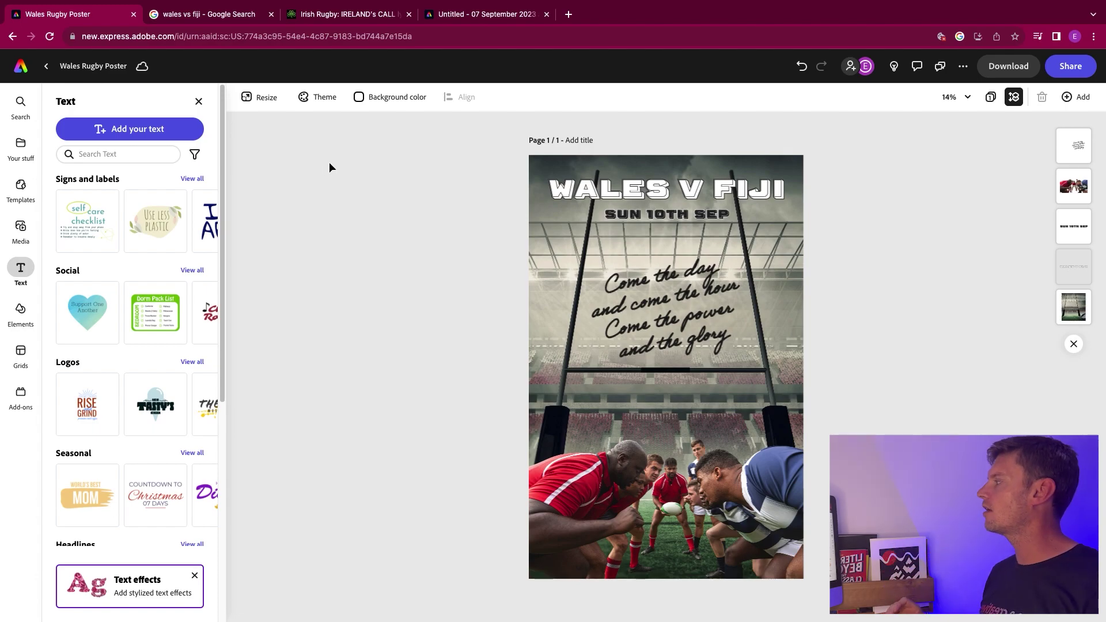
pyautogui.click(989, 99)
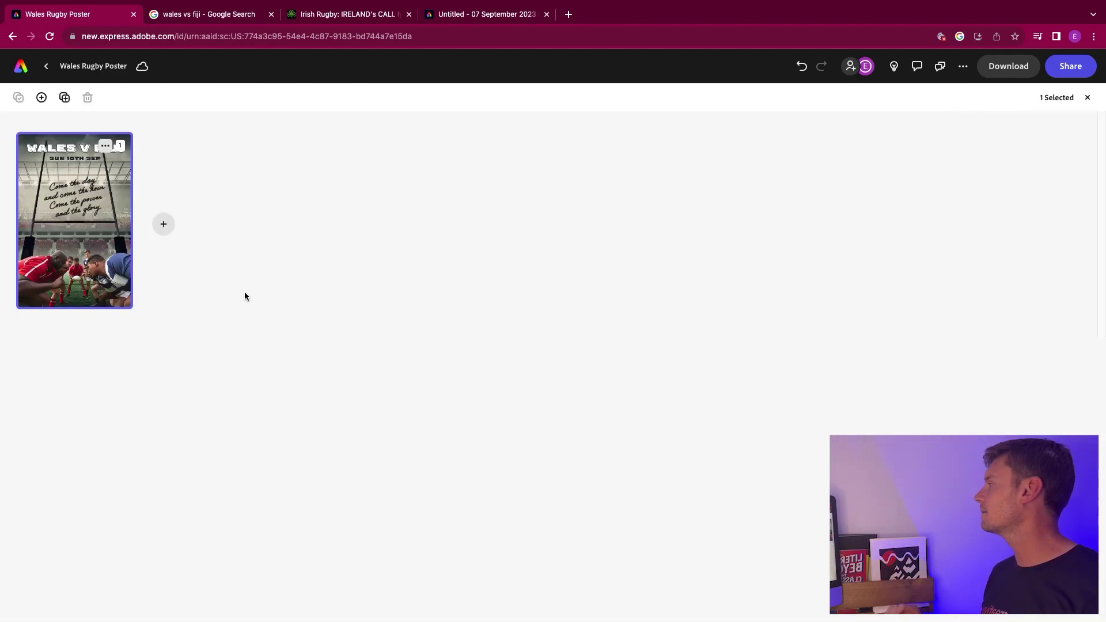
# Duplicate the poster page and open the copy, page 2, for editing
pyautogui.click(105, 148)
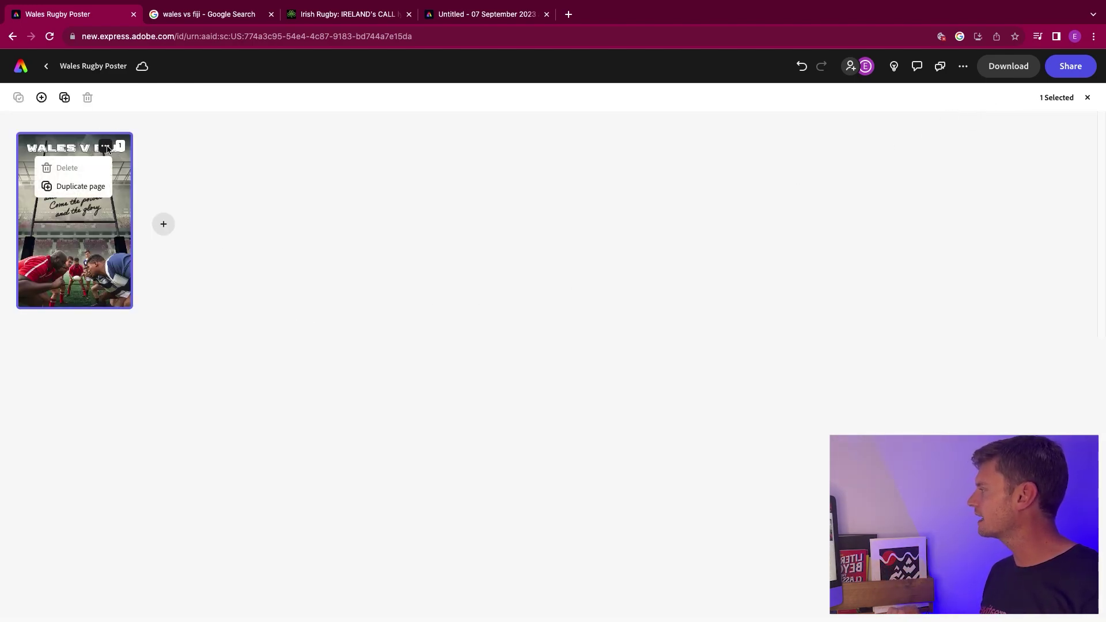
pyautogui.click(81, 186)
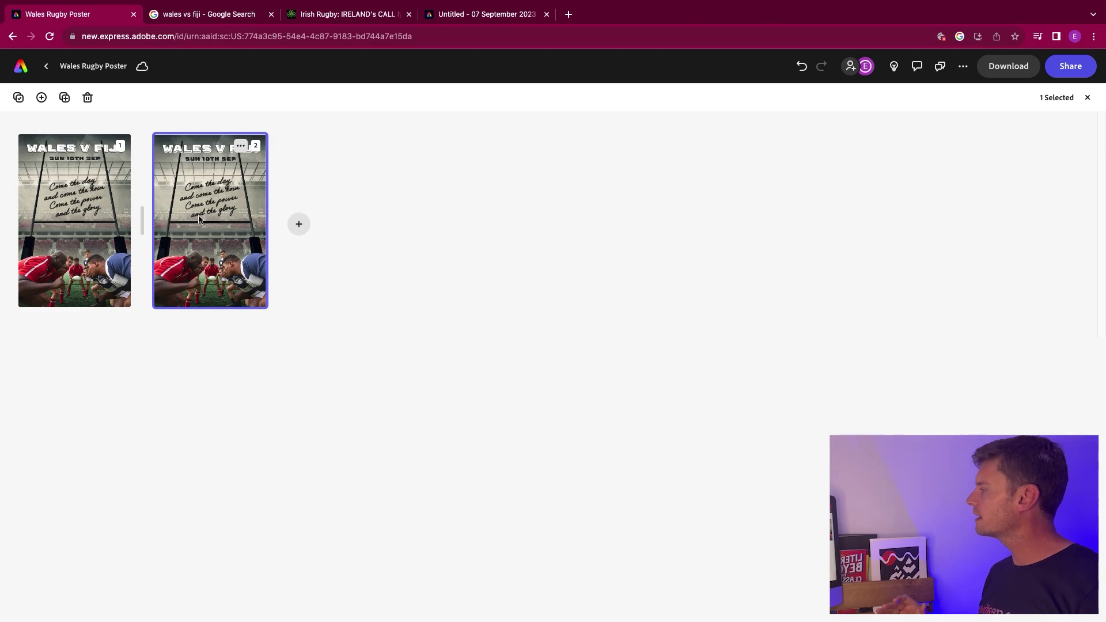
pyautogui.doubleClick(199, 219)
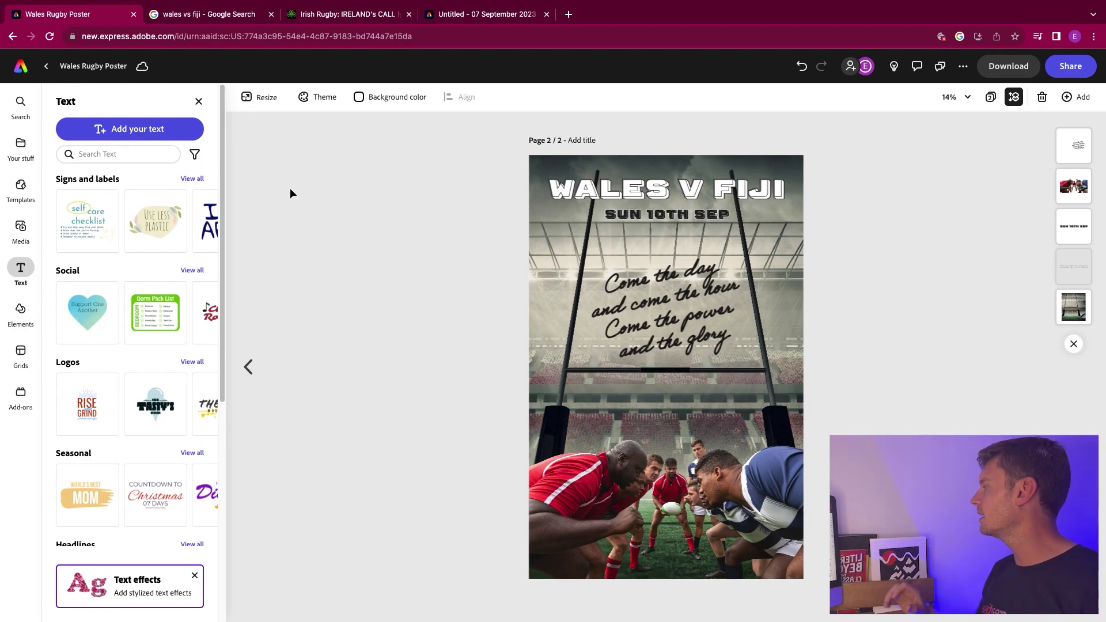
# Add the red-and-blue 'smoke' stock video, stretched full width across the poster's bottom
pyautogui.click(19, 231)
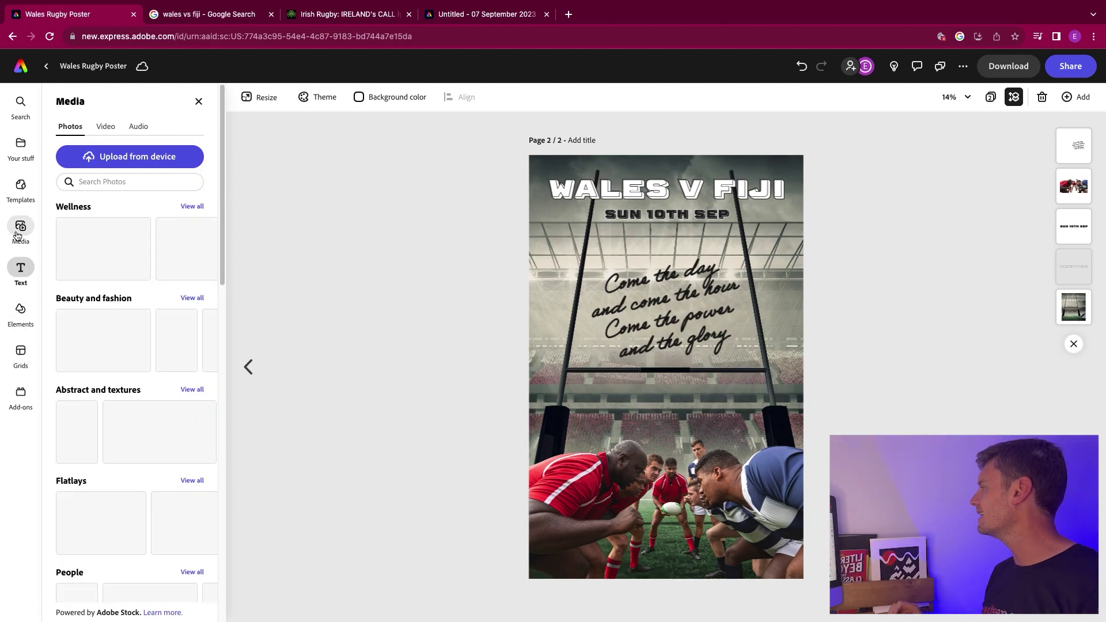
pyautogui.click(103, 128)
pyautogui.click(97, 179)
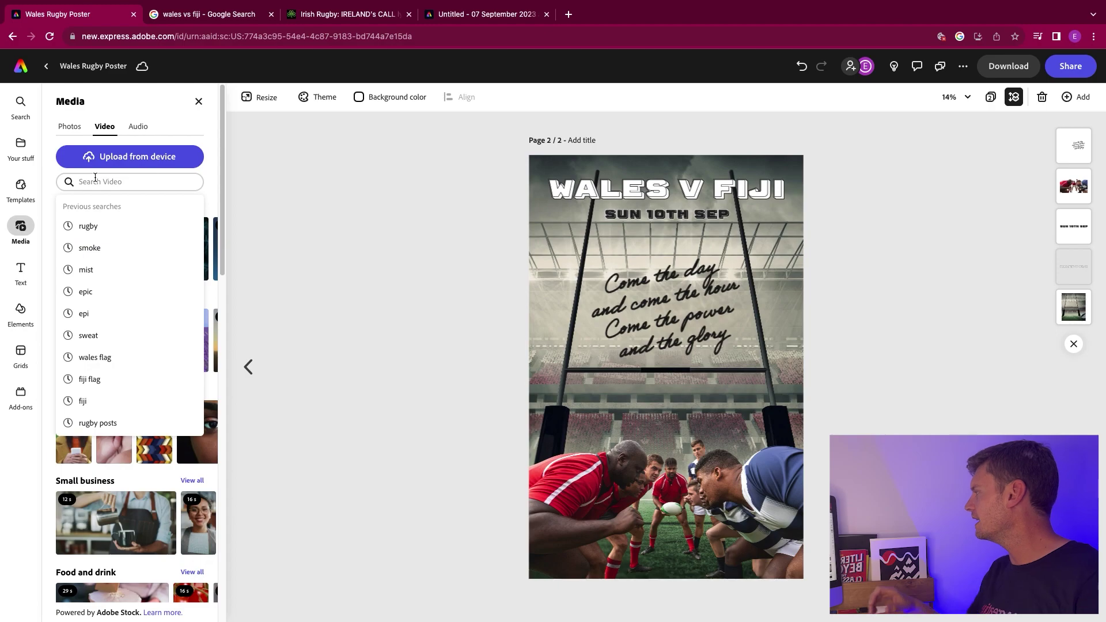
pyautogui.click(92, 247)
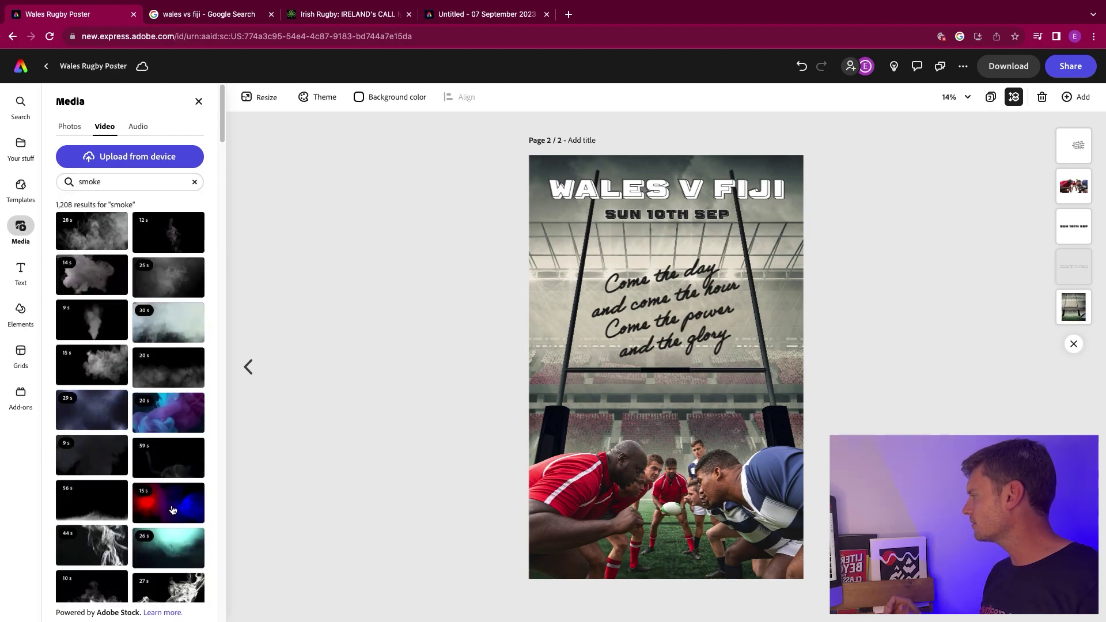
pyautogui.scroll(-1, 171, 503)
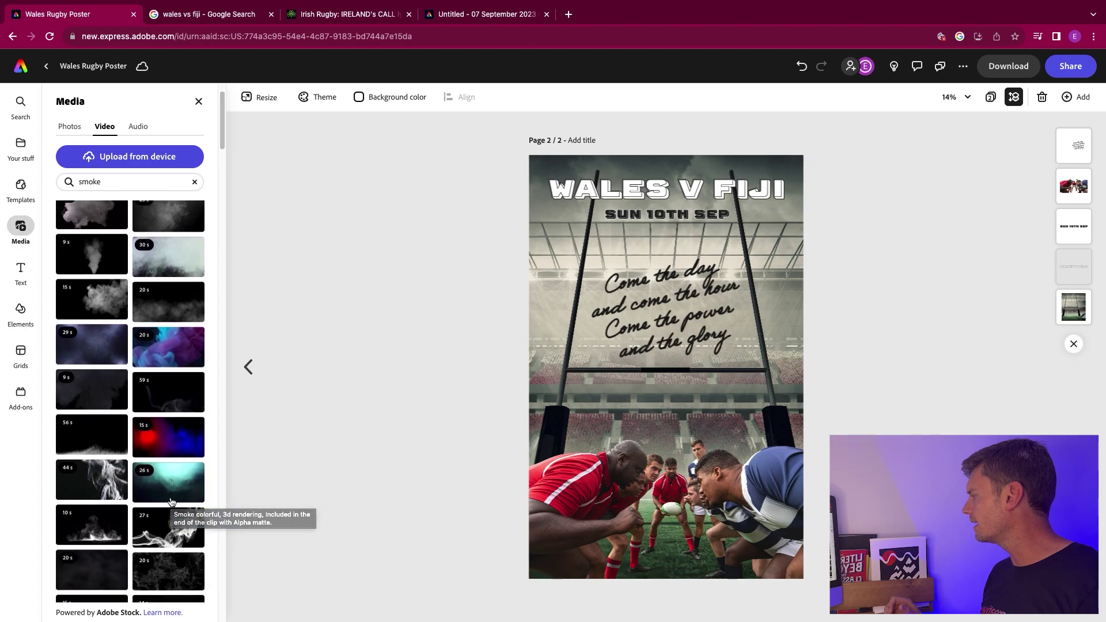
pyautogui.click(171, 442)
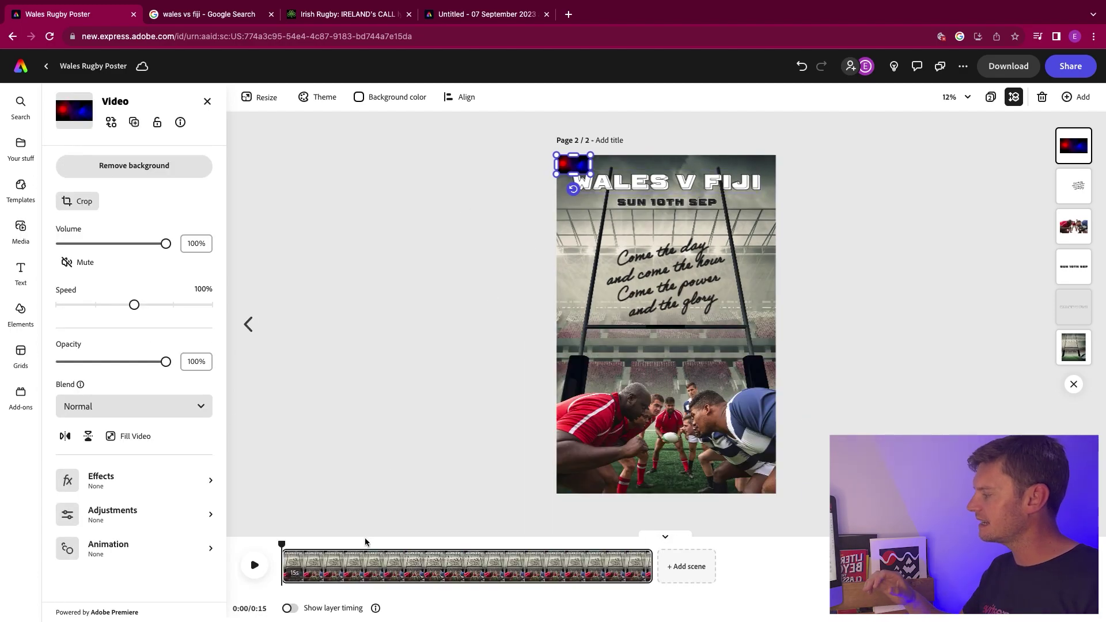
pyautogui.moveTo(587, 171); pyautogui.dragTo(753, 299)
pyautogui.moveTo(708, 239); pyautogui.dragTo(704, 441)
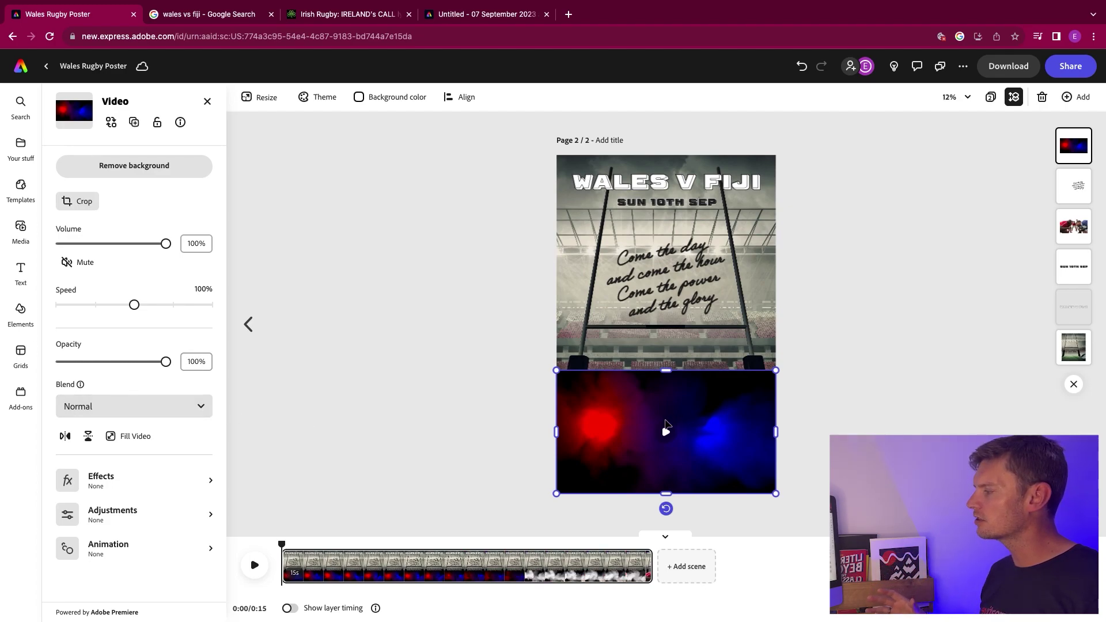
# Trim the scene to 9.8 seconds, ending before the white smoke
pyautogui.click(254, 567)
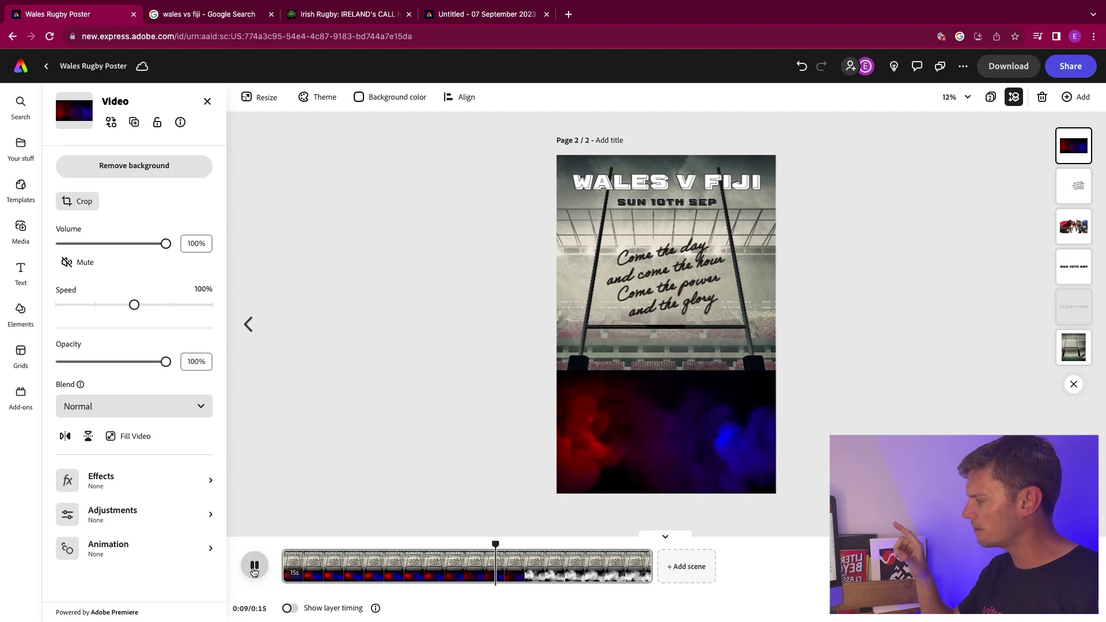
pyautogui.click(254, 569)
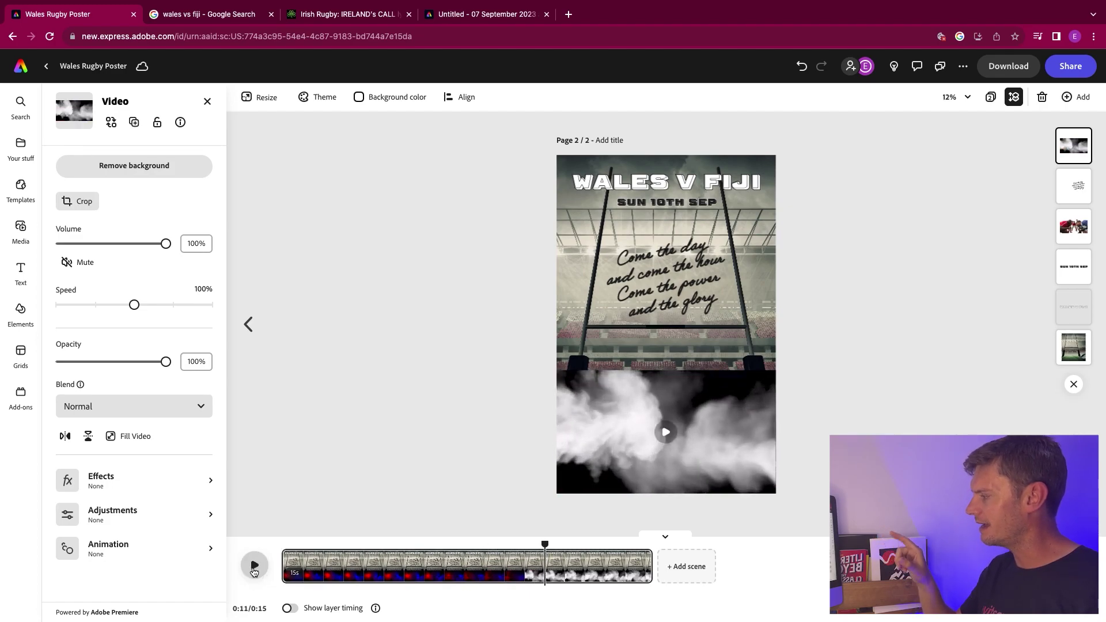
pyautogui.moveTo(540, 542); pyautogui.dragTo(520, 544)
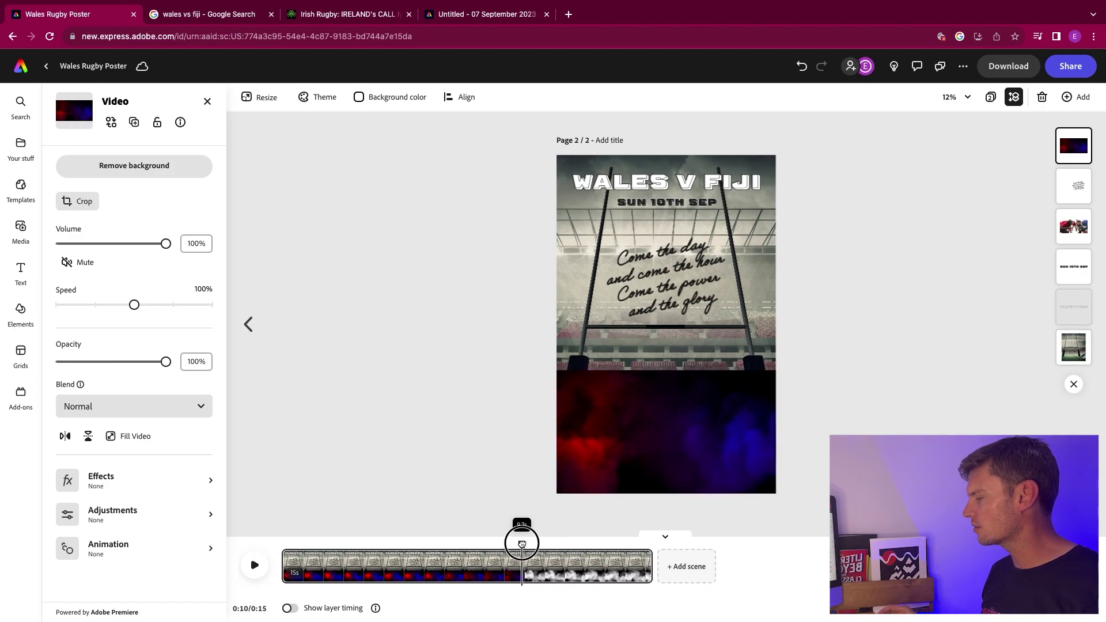
pyautogui.moveTo(649, 567); pyautogui.dragTo(519, 572)
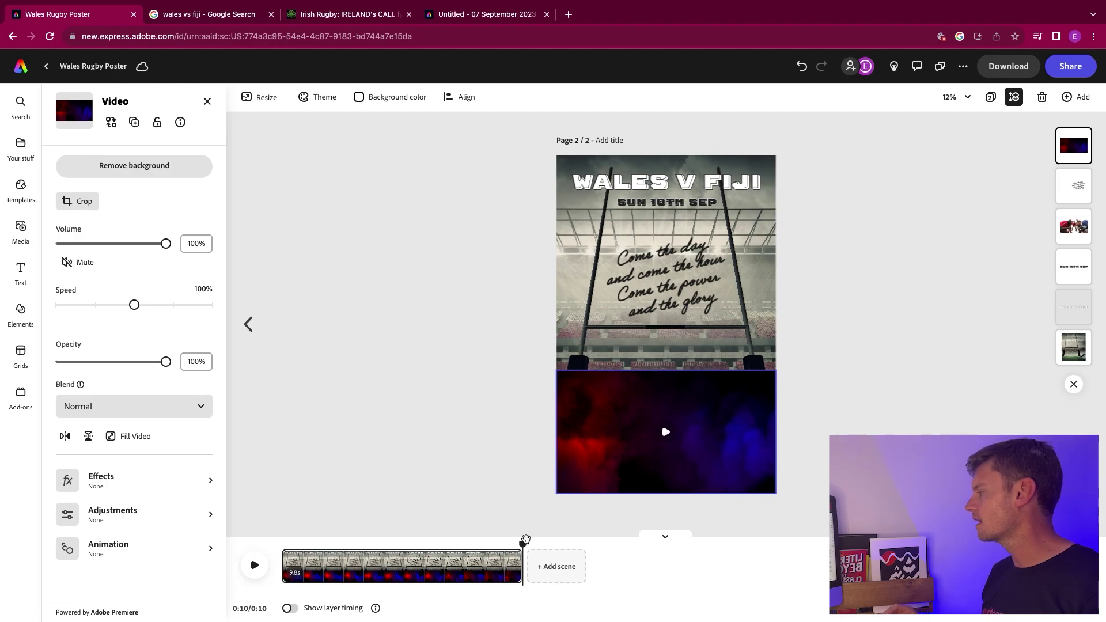
pyautogui.moveTo(523, 543); pyautogui.dragTo(330, 535)
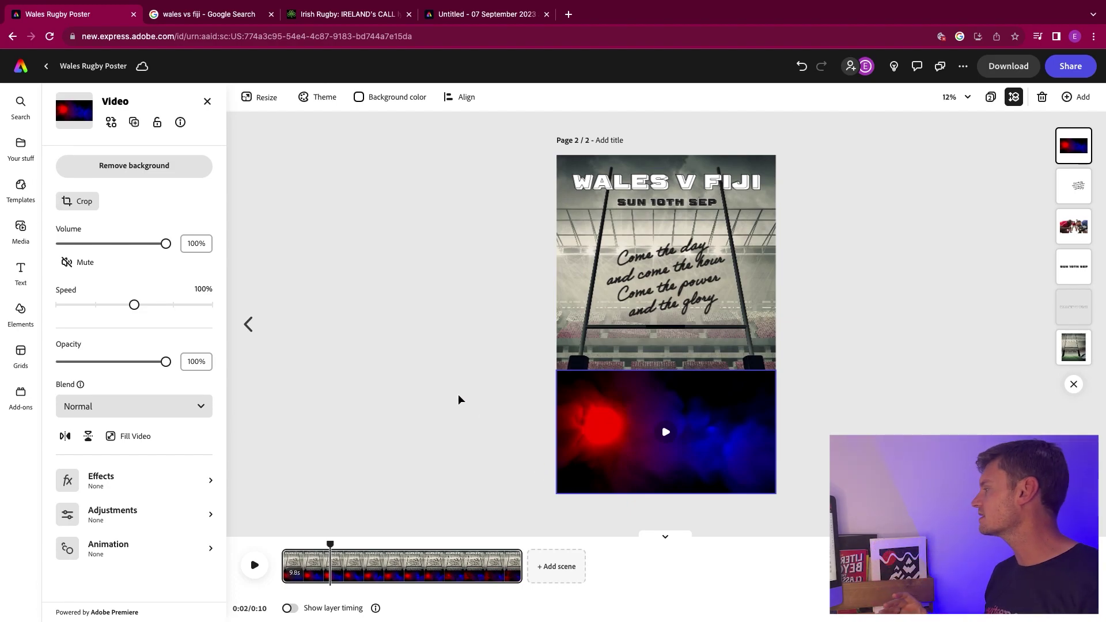
# Set the smoke video's blend mode to Screen and replay the scene from the start
pyautogui.click(162, 405)
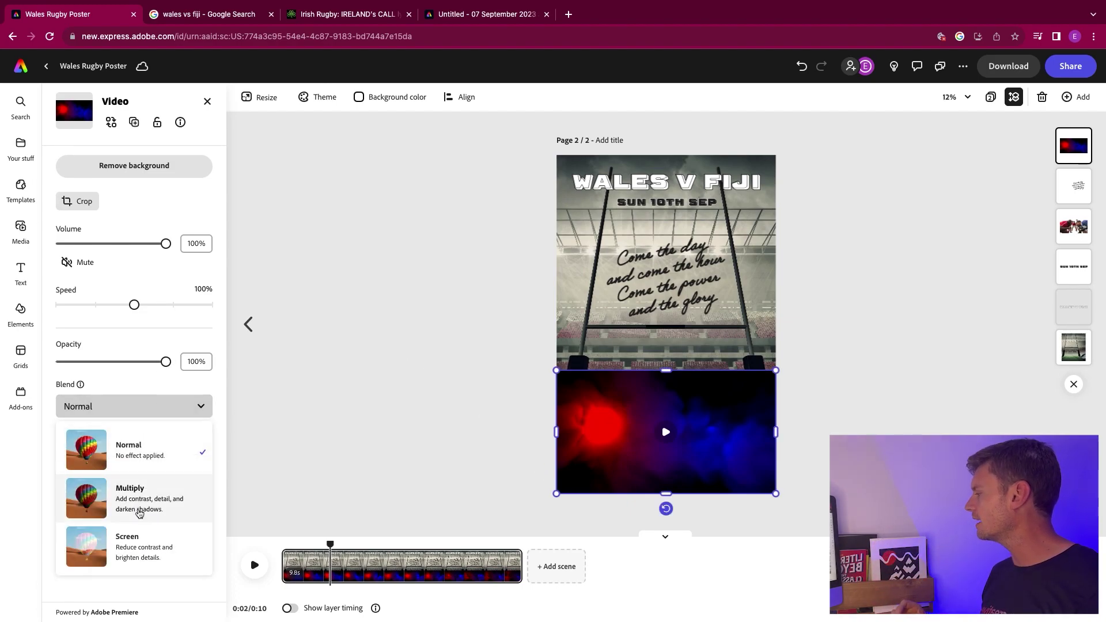
pyautogui.click(139, 545)
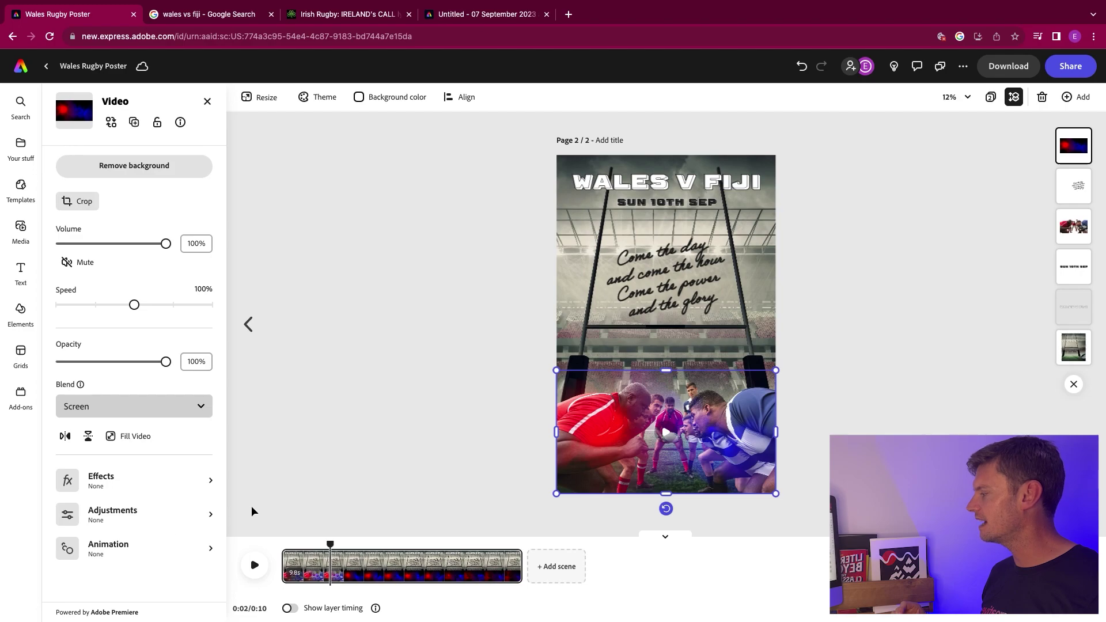
pyautogui.moveTo(329, 542); pyautogui.dragTo(289, 542)
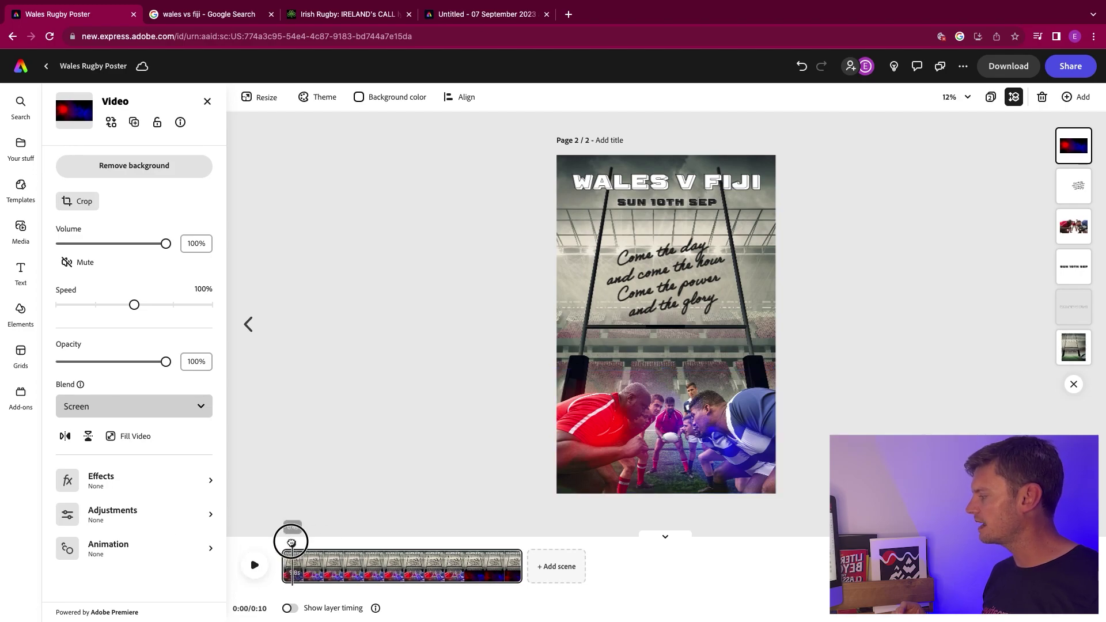
pyautogui.click(255, 565)
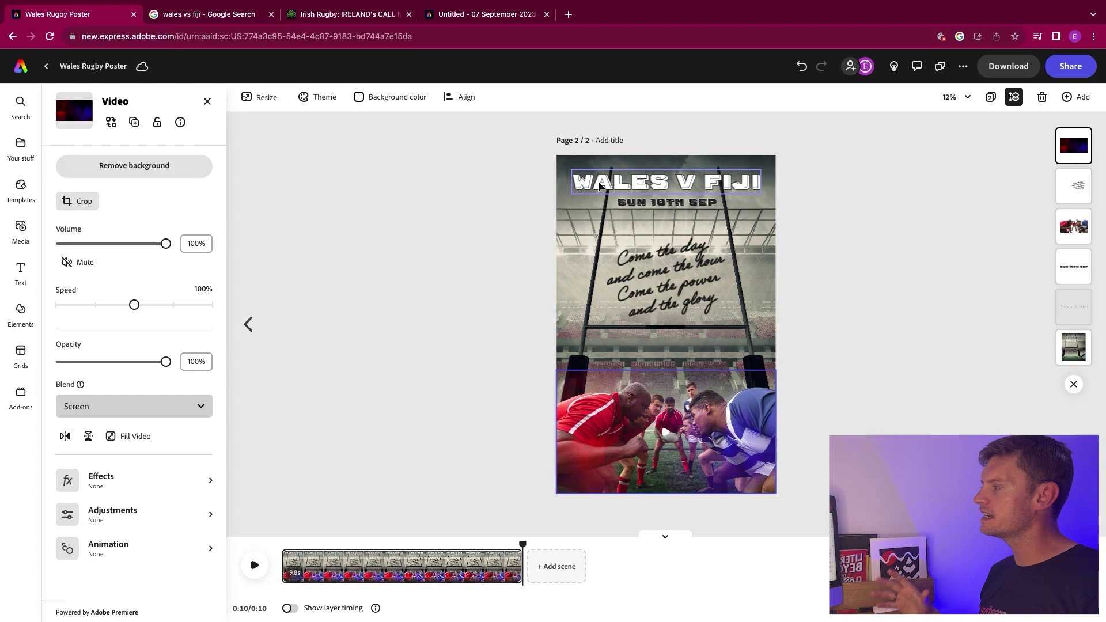
pyautogui.click(599, 184)
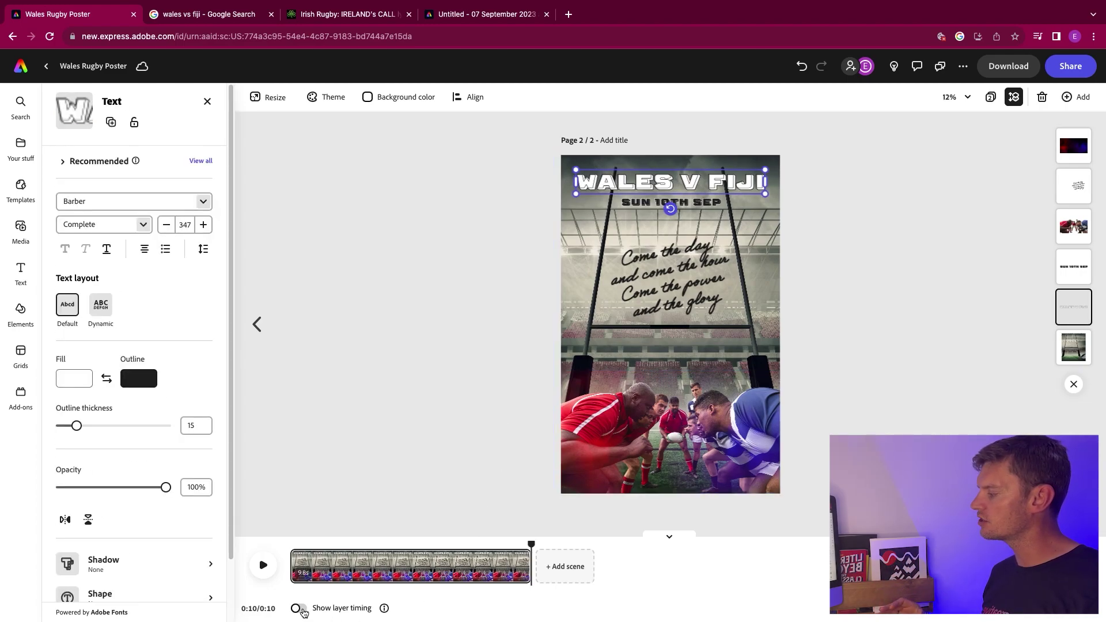
# Delay the WALES V FIJI title to enter about one second in, lasting 8.8 seconds
pyautogui.click(300, 609)
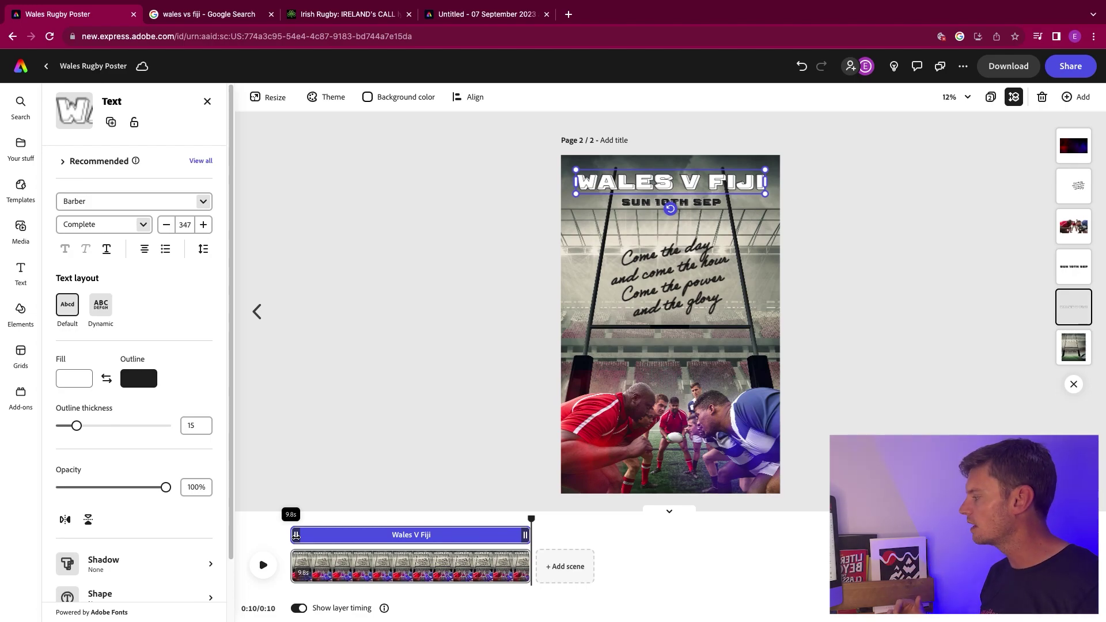
pyautogui.moveTo(295, 536)
pyautogui.mouseDown()
pyautogui.moveTo(320, 536)
pyautogui.moveTo(279, 523)
pyautogui.mouseUp()
pyautogui.click(258, 565)
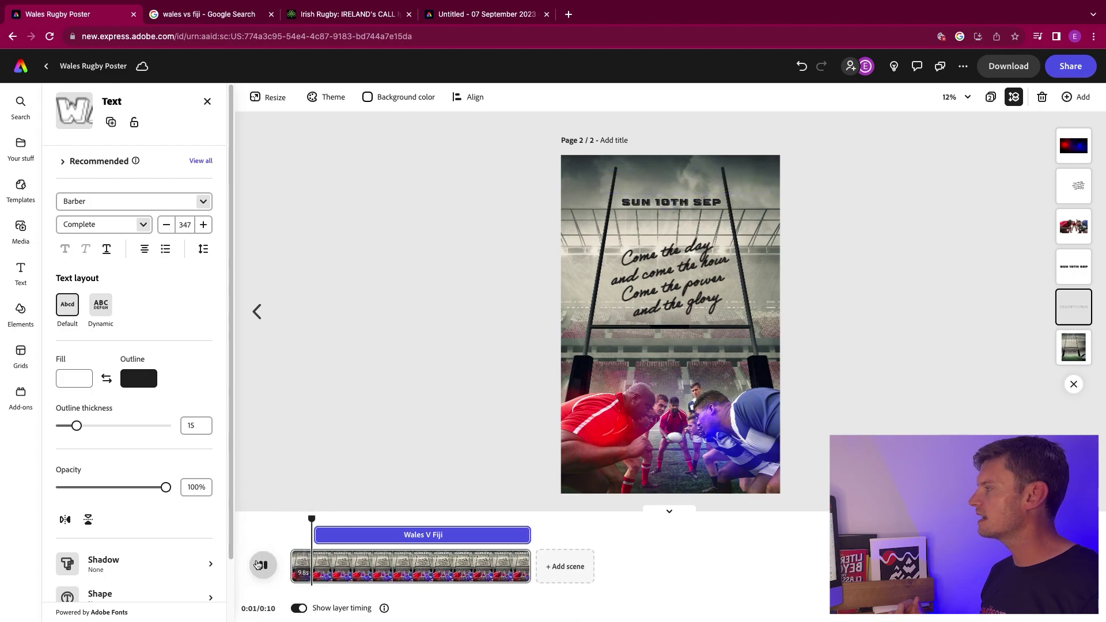
pyautogui.click(257, 564)
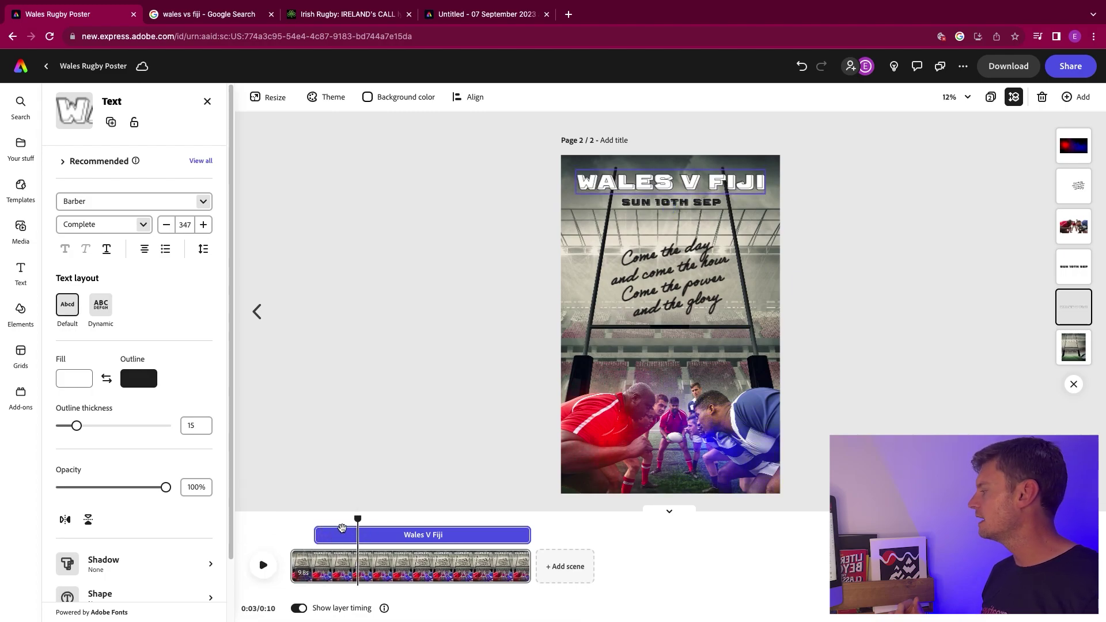
# Give the title a Bungee entrance animation lasting about 1.7 seconds
pyautogui.scroll(-2, 134, 466)
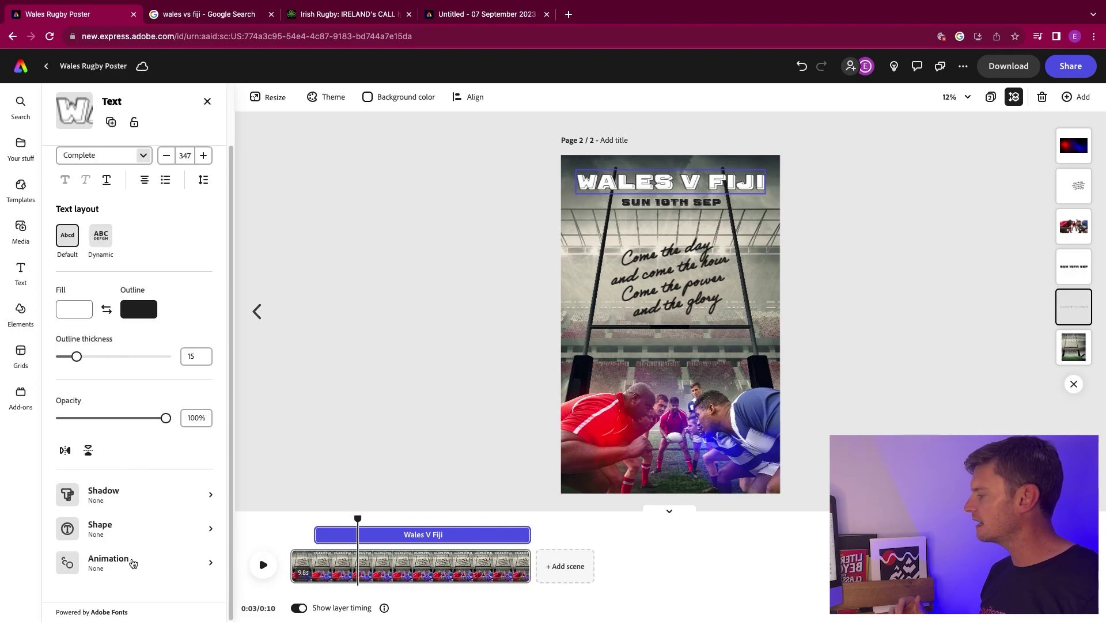
pyautogui.click(129, 560)
pyautogui.click(76, 167)
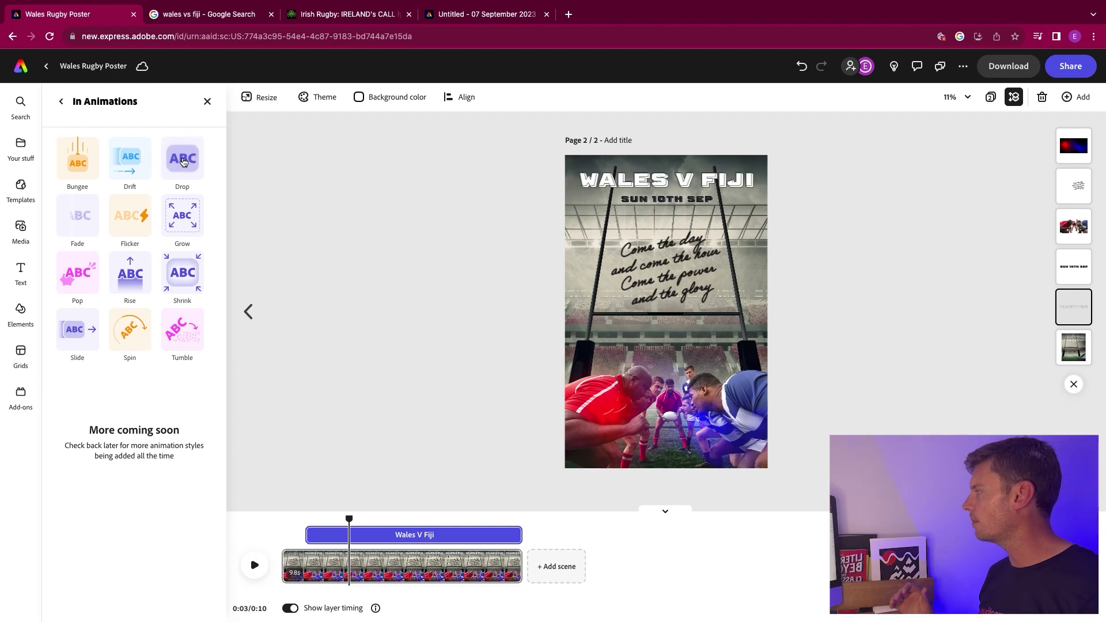
pyautogui.click(183, 162)
pyautogui.click(83, 161)
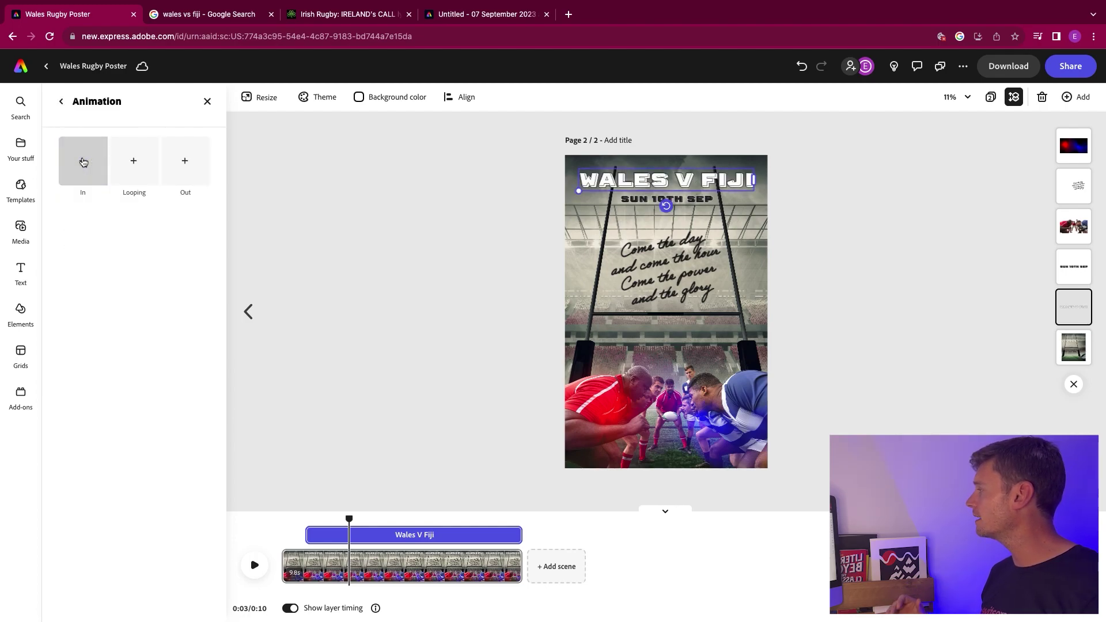
pyautogui.click(83, 163)
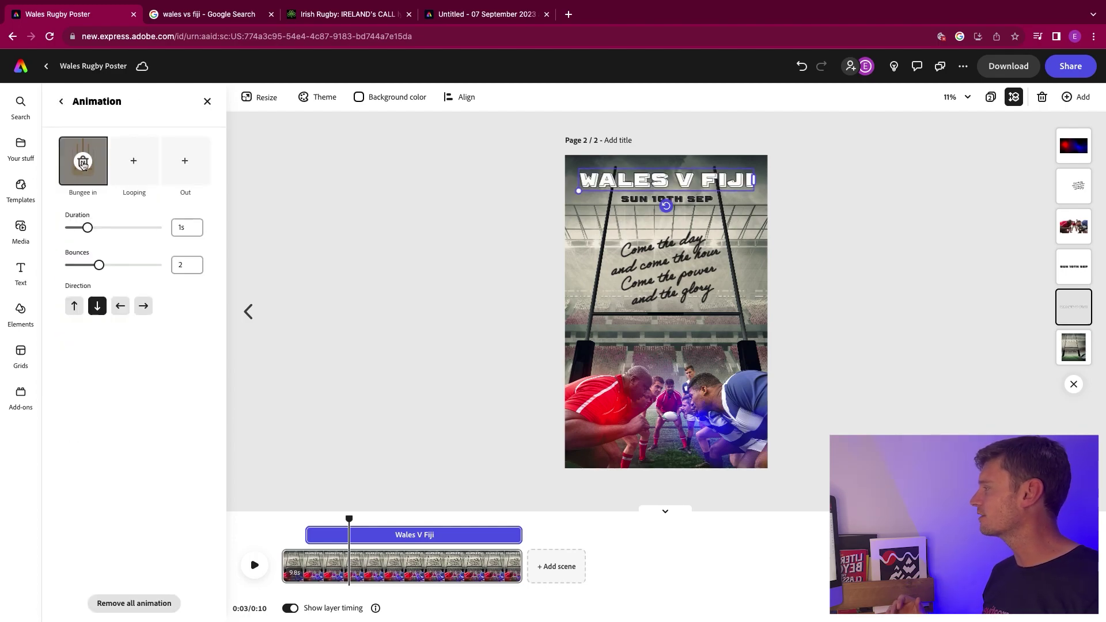
pyautogui.moveTo(87, 228); pyautogui.dragTo(104, 227)
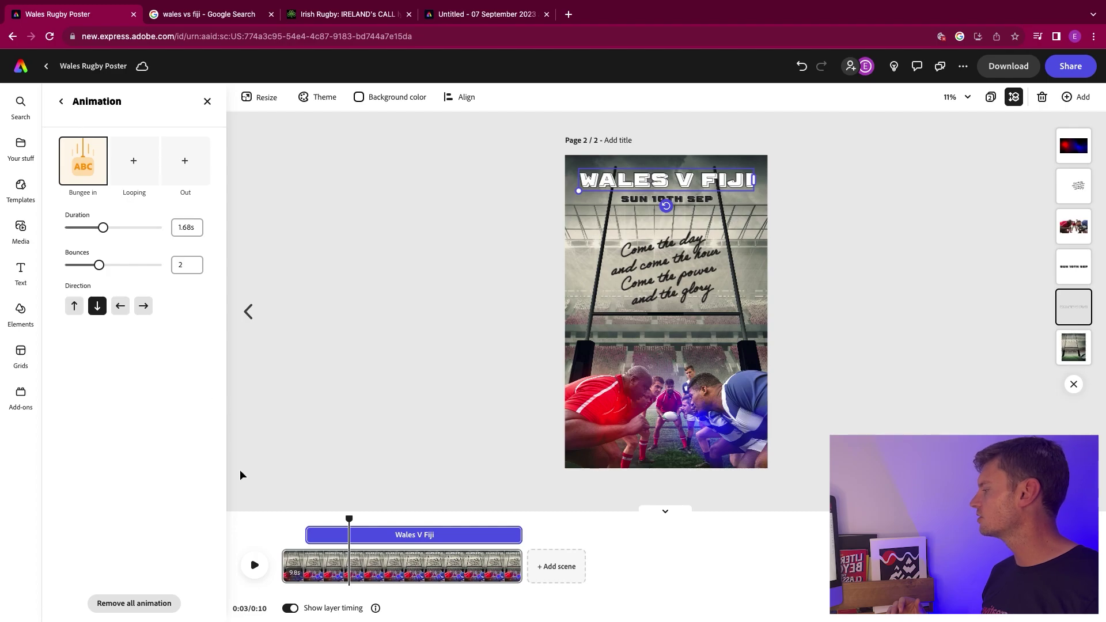
# Add a Pulse looping animation at speed 32 and preview the video
pyautogui.click(141, 161)
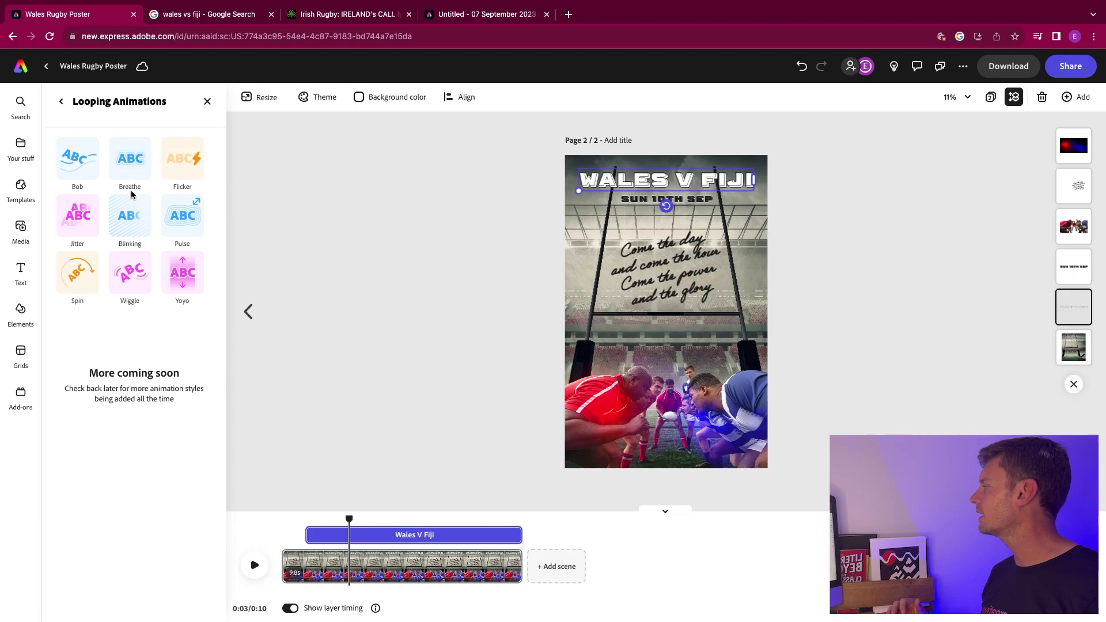
pyautogui.click(184, 224)
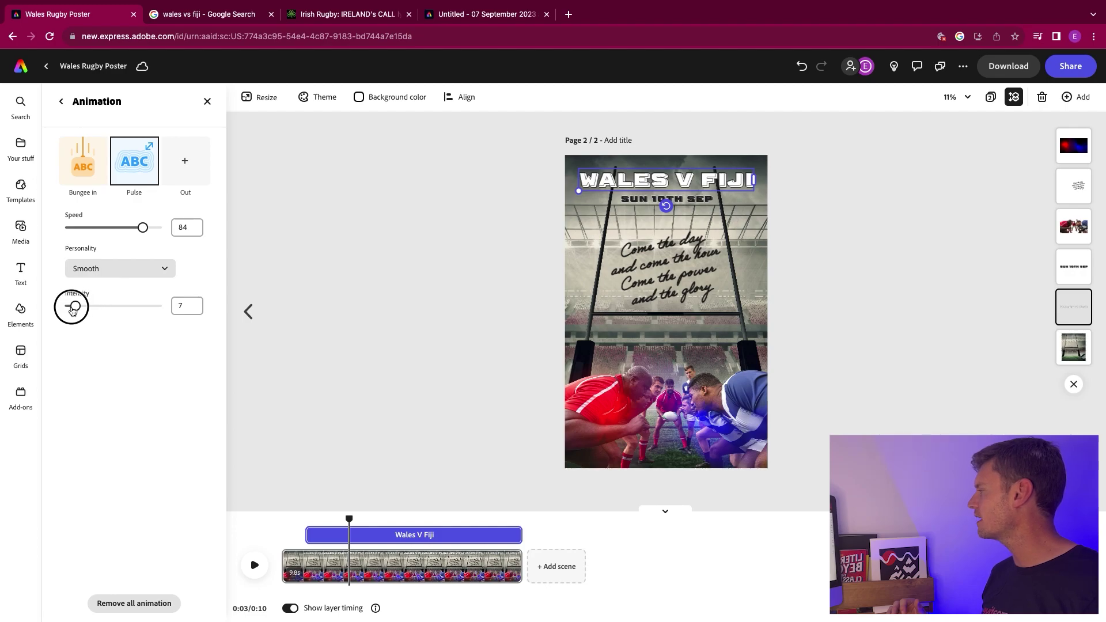
pyautogui.moveTo(142, 228); pyautogui.dragTo(97, 230)
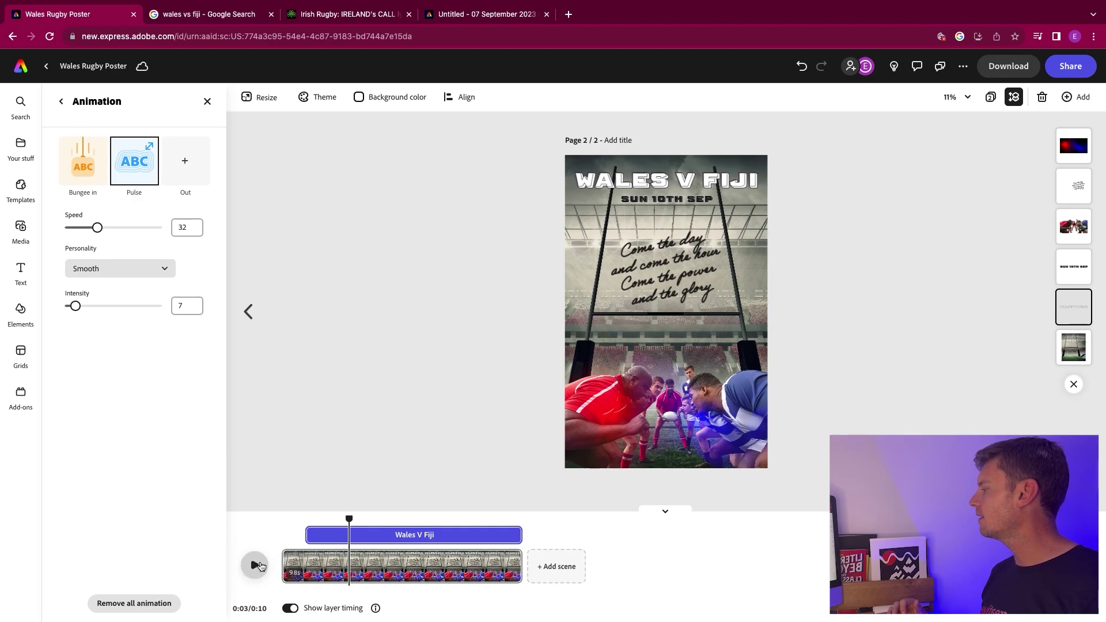
pyautogui.click(255, 566)
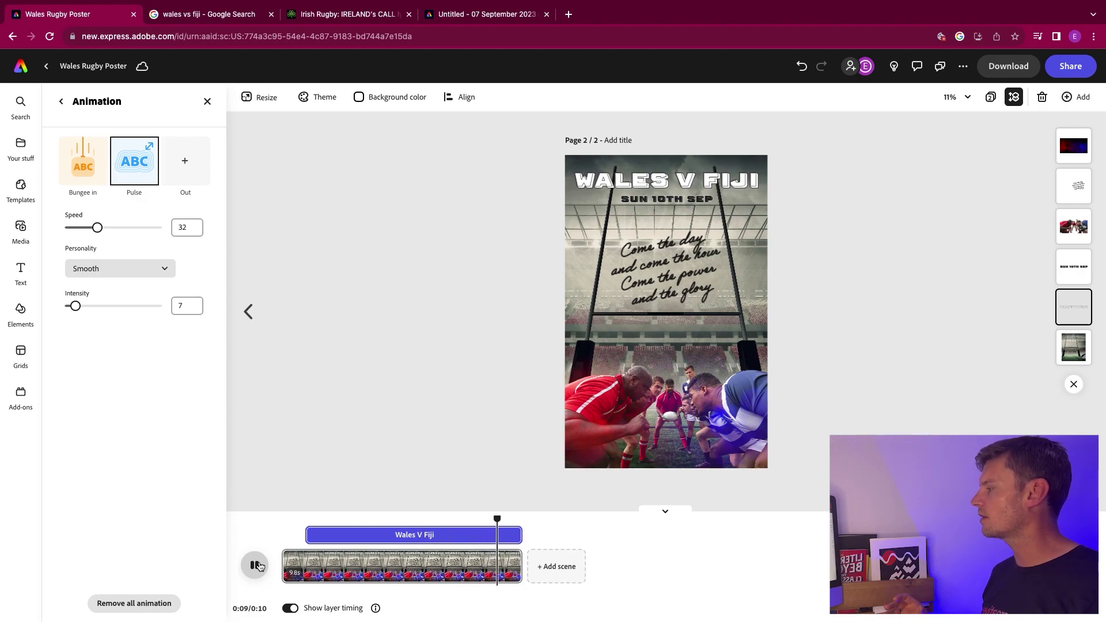
pyautogui.click(657, 203)
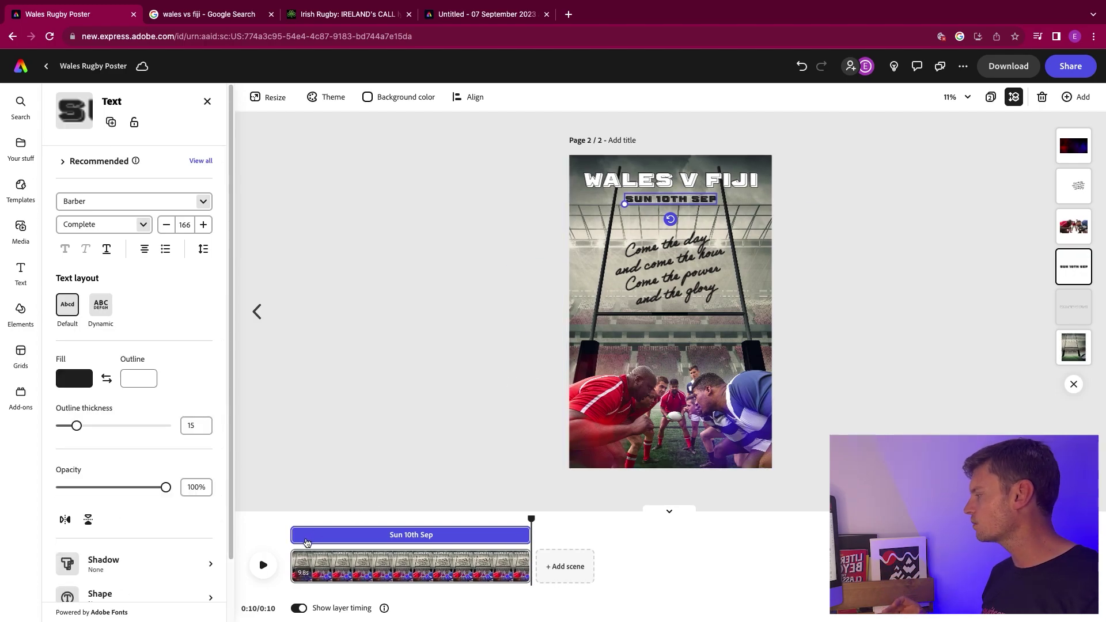
# Delay the SUN 10TH SEP date to appear about 3 seconds in, then preview
pyautogui.moveTo(296, 536); pyautogui.dragTo(380, 535)
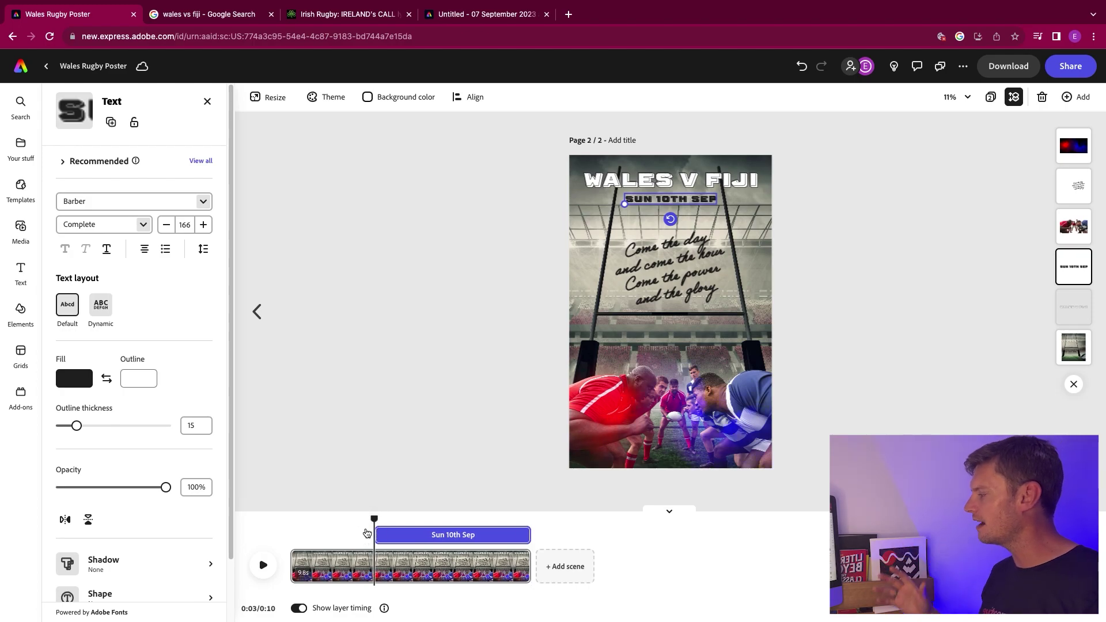
pyautogui.moveTo(372, 517); pyautogui.dragTo(279, 516)
pyautogui.click(261, 566)
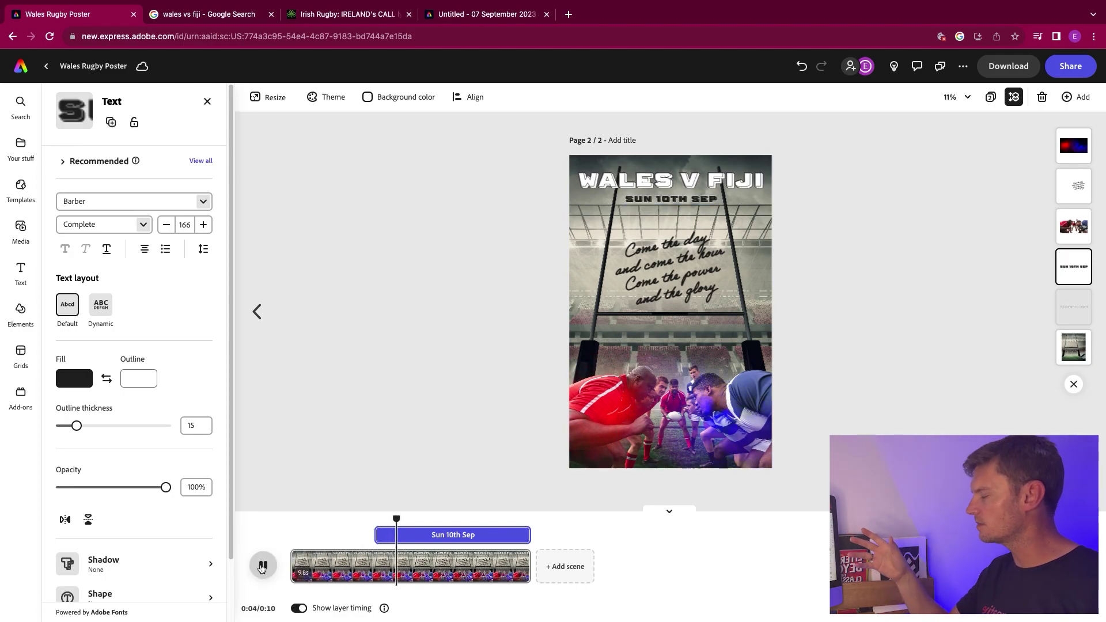
pyautogui.click(261, 566)
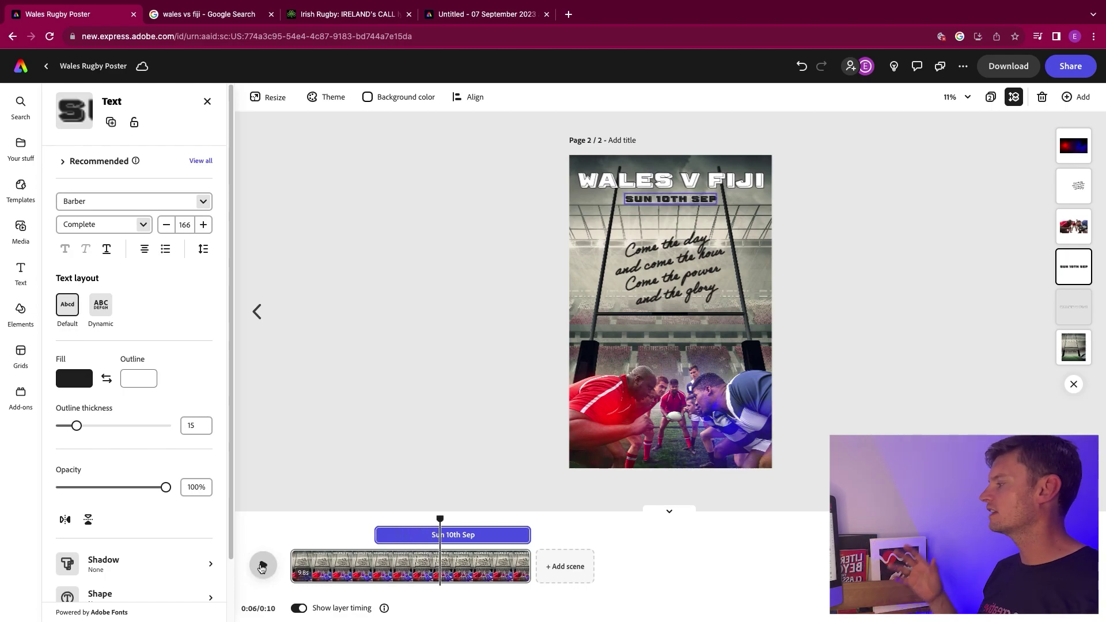
# Delay the 'Come the day' lyrics to appear about 6 seconds into the scene
pyautogui.click(648, 270)
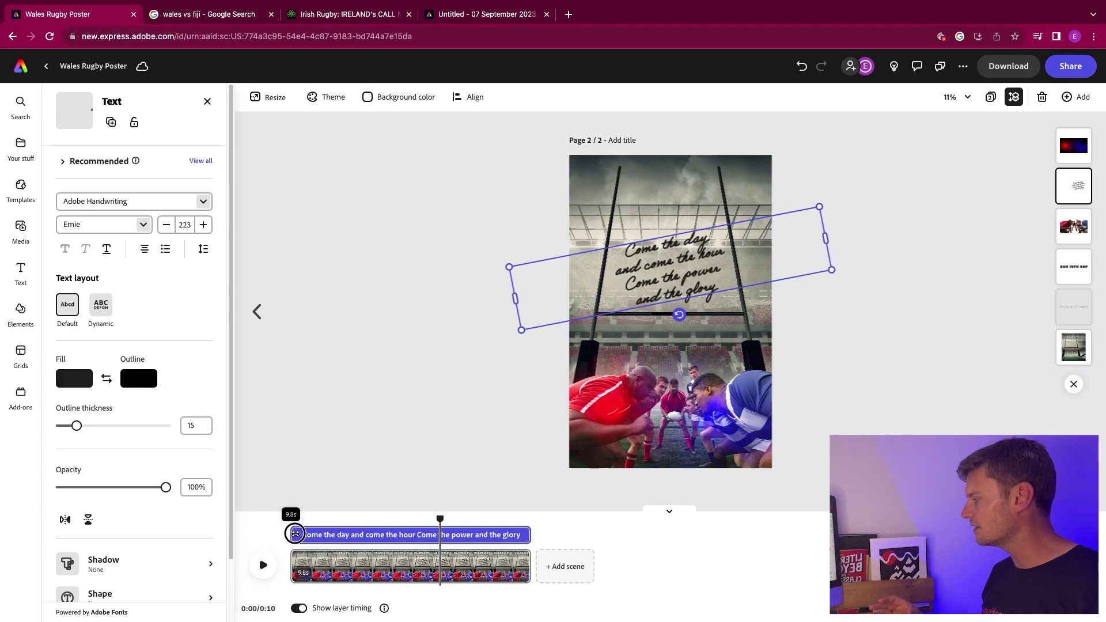
pyautogui.moveTo(294, 535); pyautogui.dragTo(438, 522)
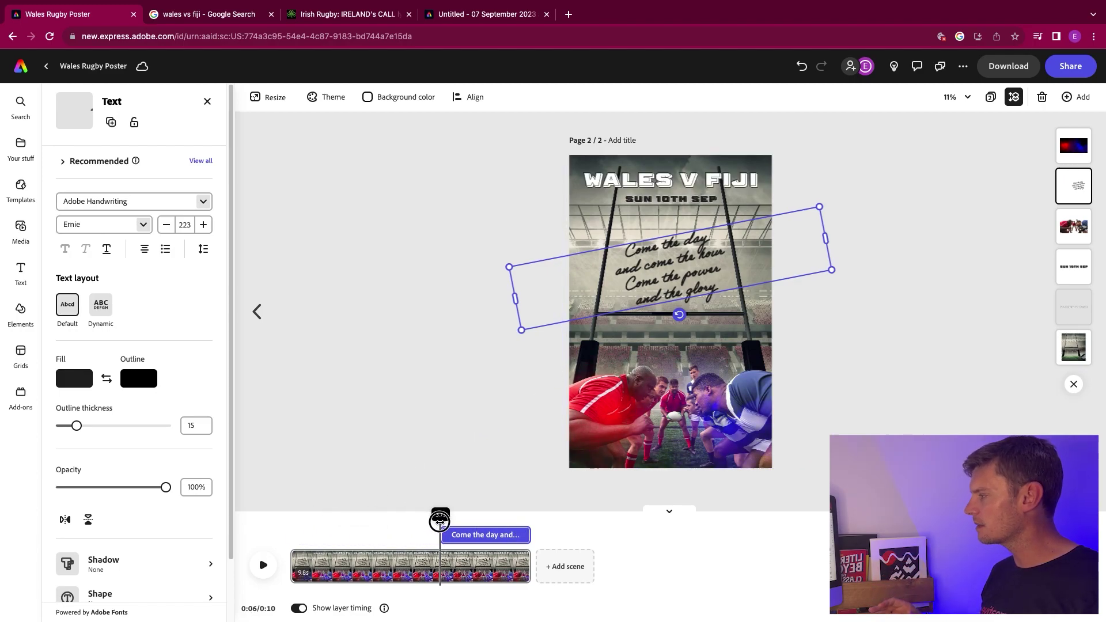
pyautogui.click(665, 200)
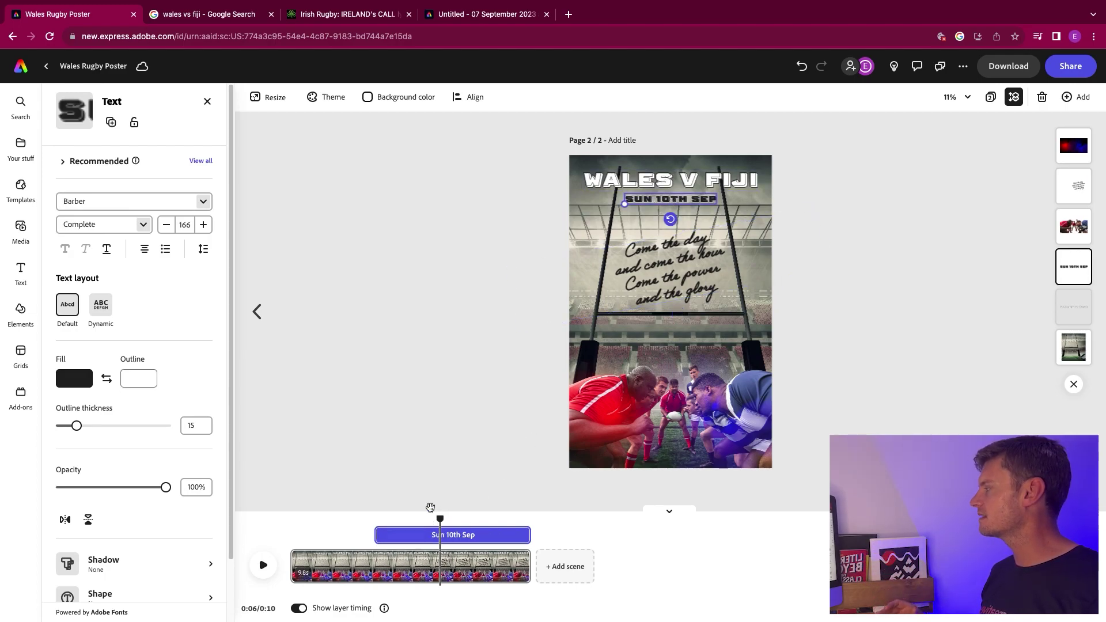
pyautogui.scroll(-1, 125, 576)
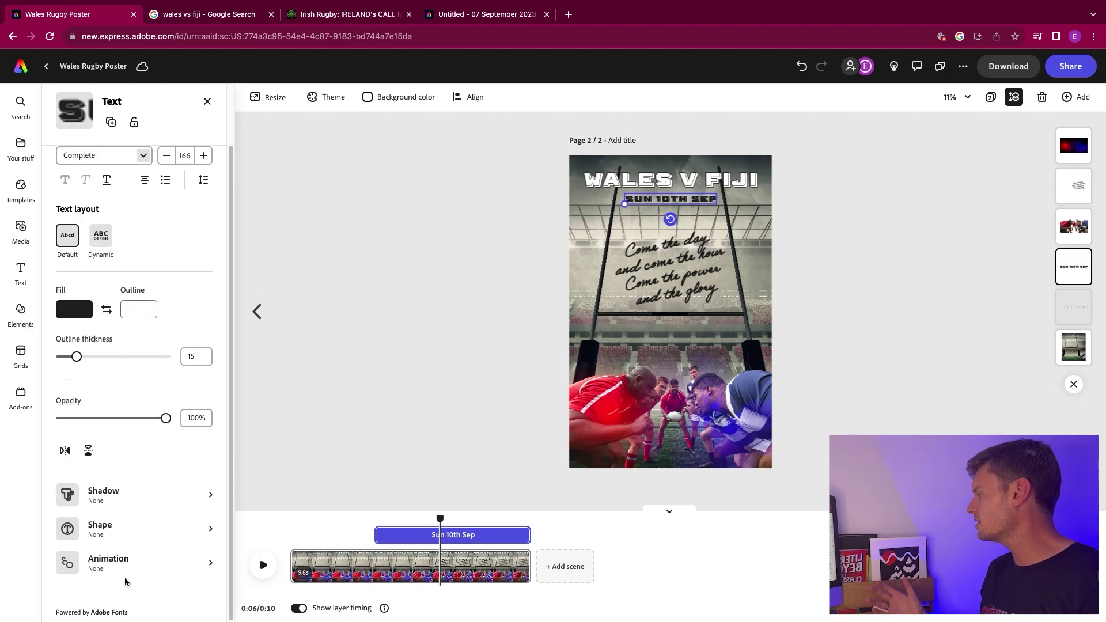
# Give the SUN 10TH SEP date a 1.98-second Fade entrance with no looping animation
pyautogui.click(121, 567)
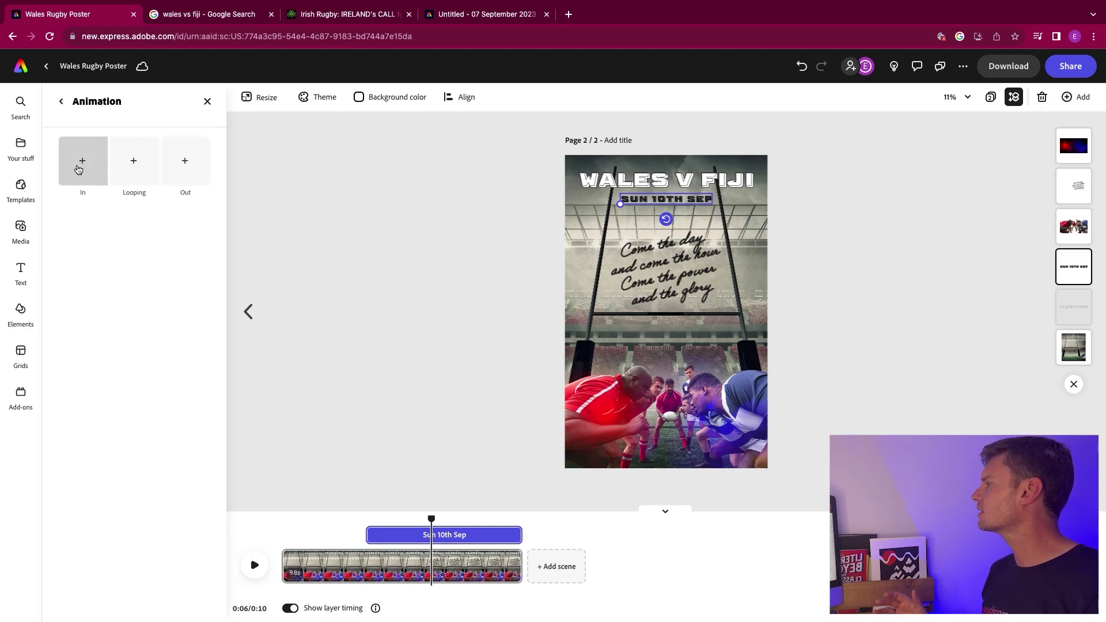
pyautogui.click(79, 170)
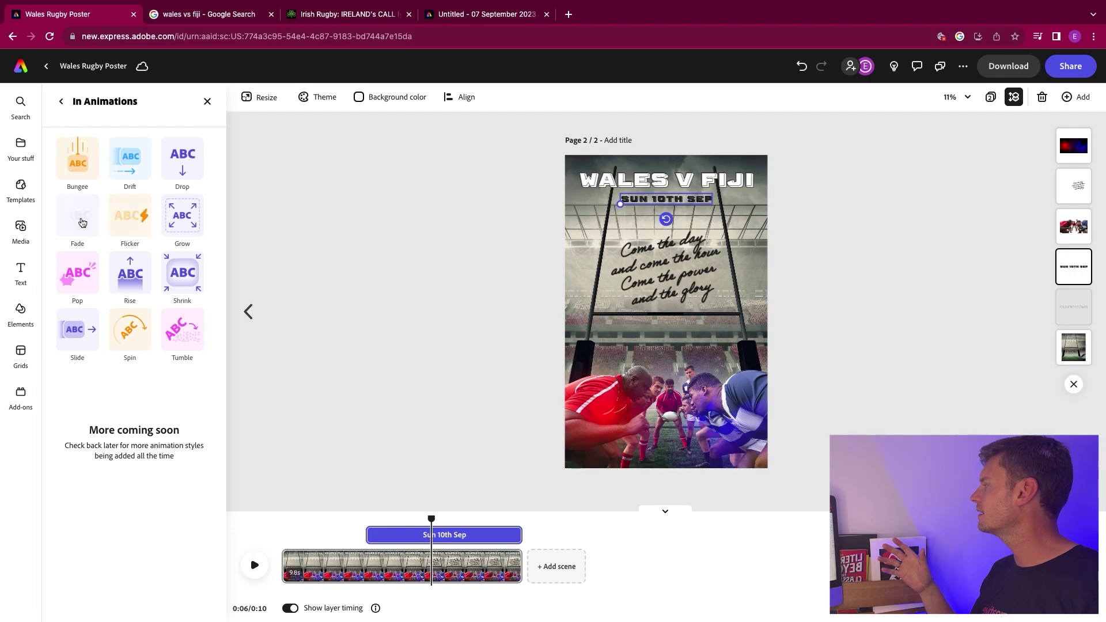
pyautogui.click(82, 222)
pyautogui.click(128, 165)
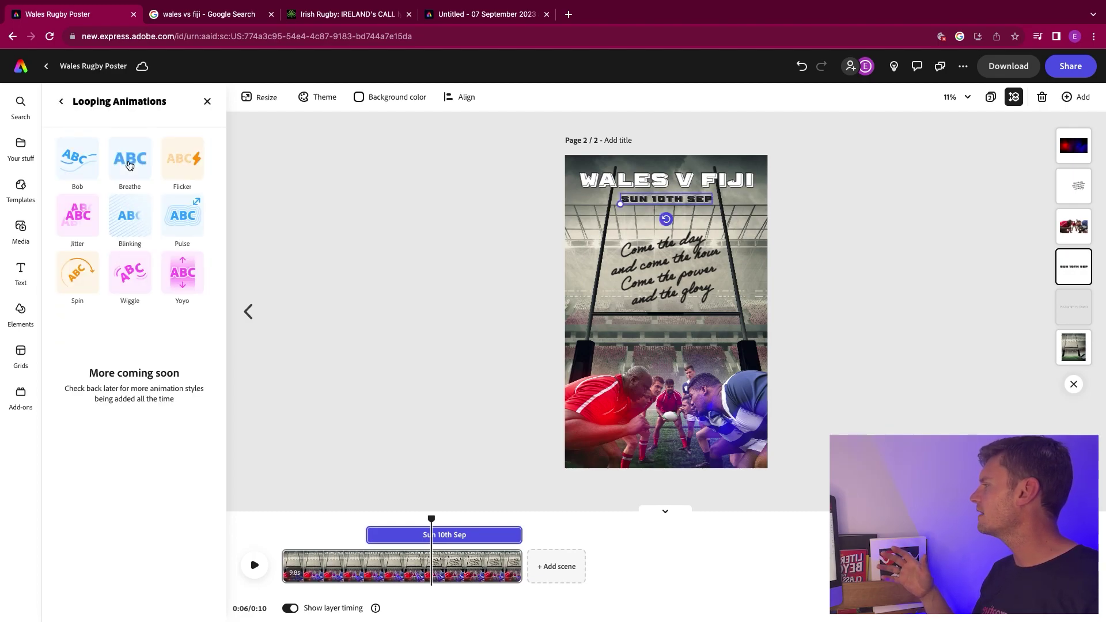
pyautogui.click(61, 102)
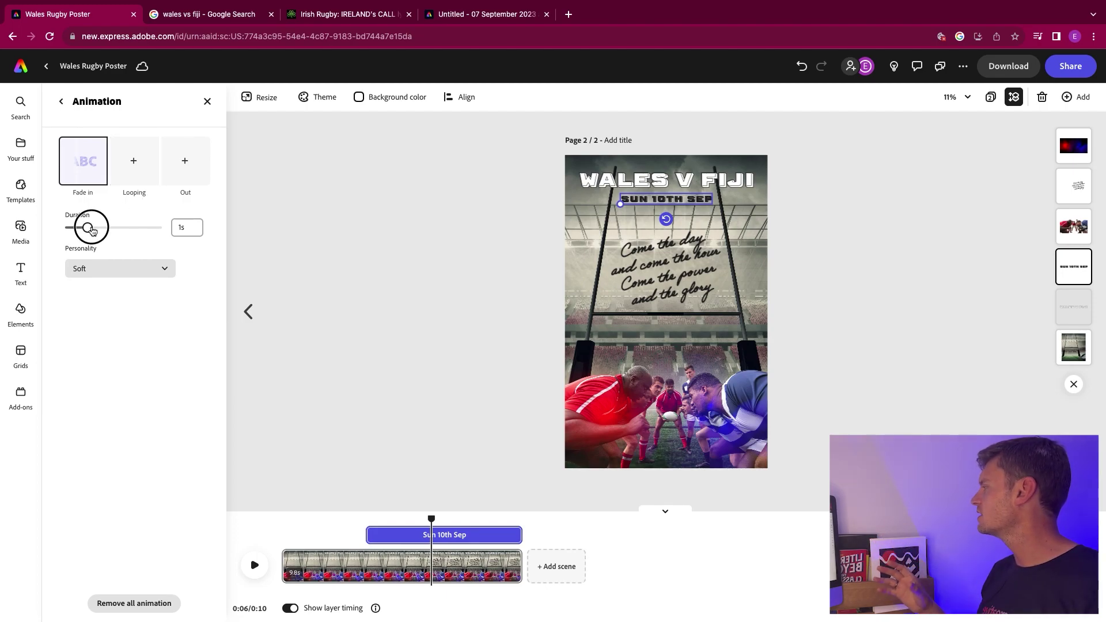
pyautogui.click(110, 227)
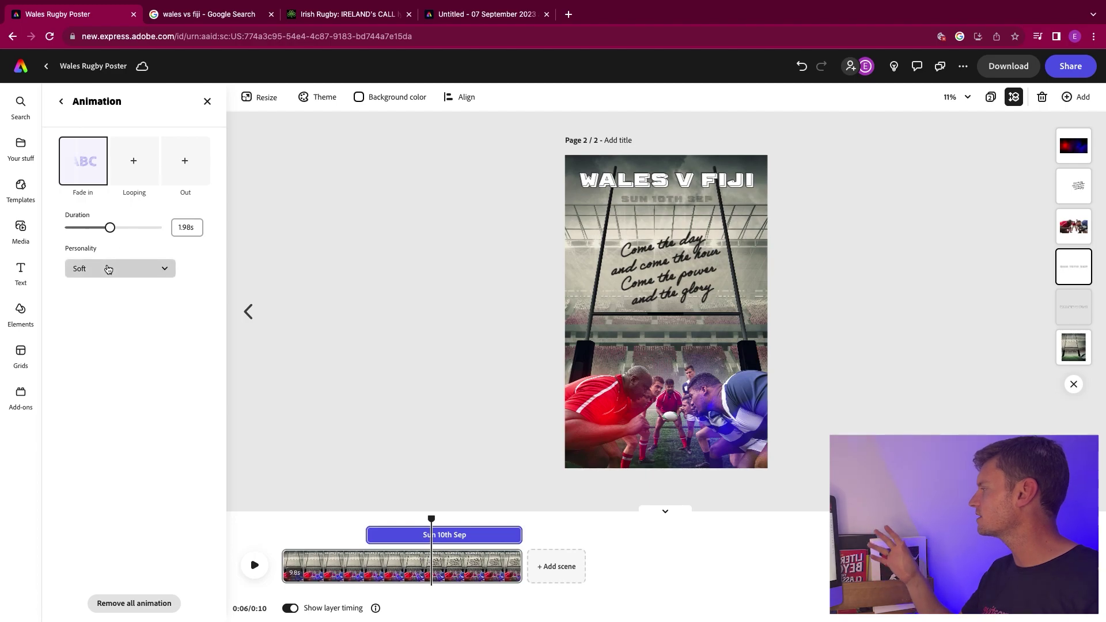
pyautogui.click(648, 278)
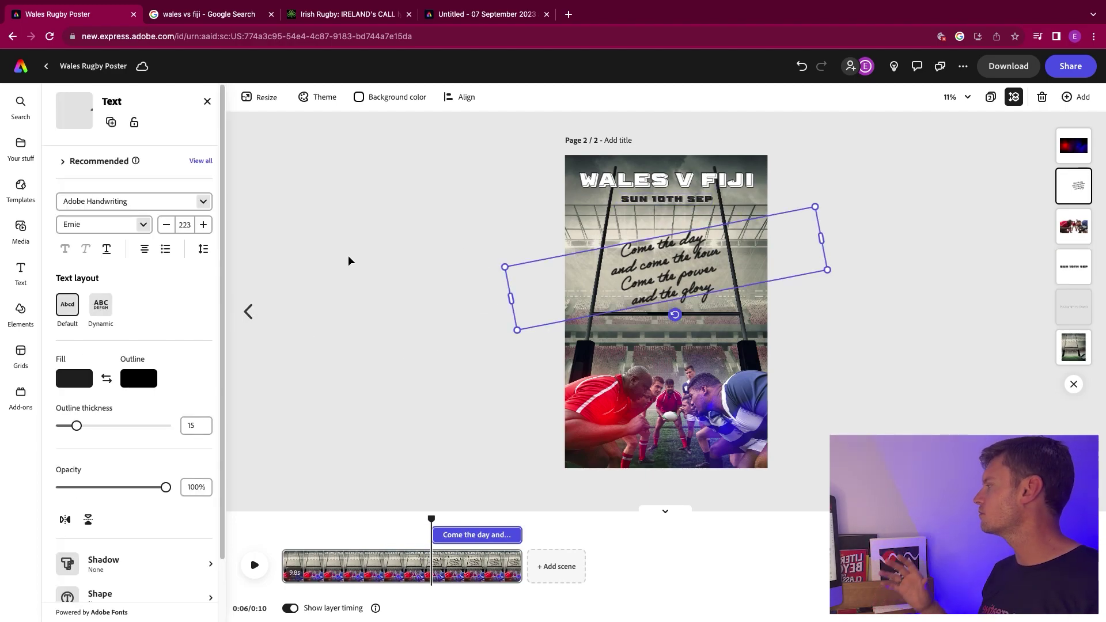
# Apply the Grow entrance animation to the poem lyrics
pyautogui.scroll(-2, 189, 491)
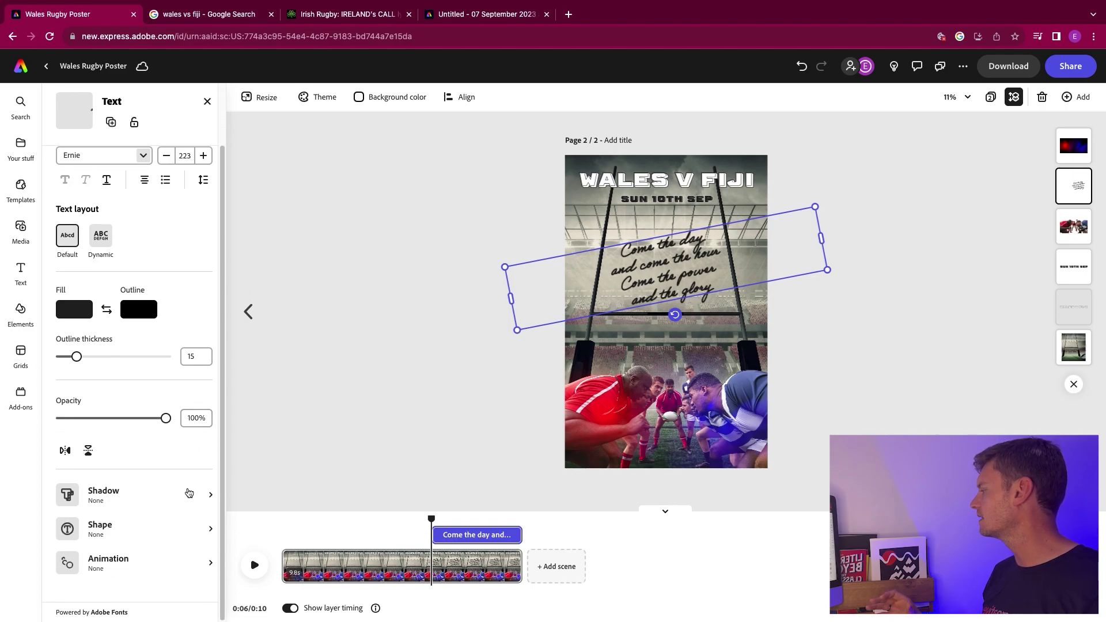
pyautogui.click(131, 570)
pyautogui.click(84, 160)
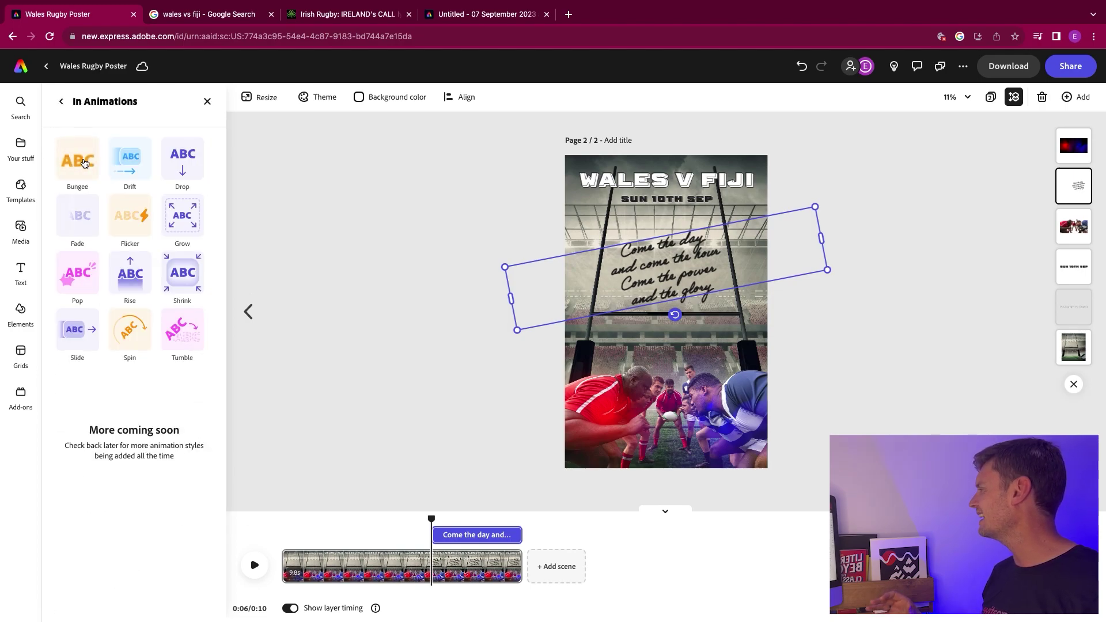
pyautogui.click(85, 178)
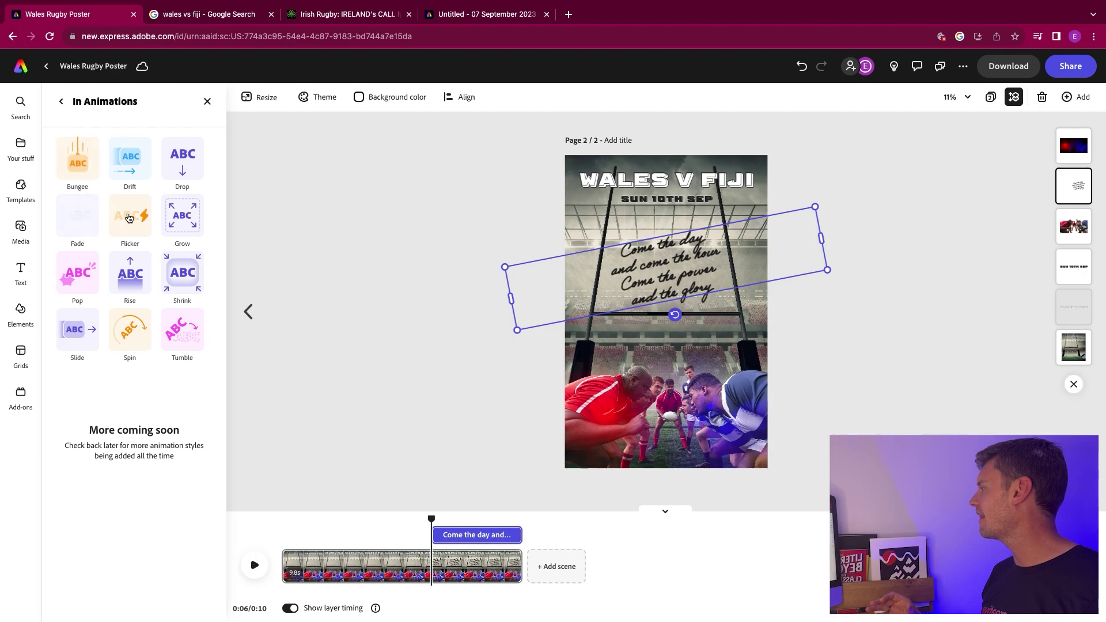
pyautogui.click(181, 224)
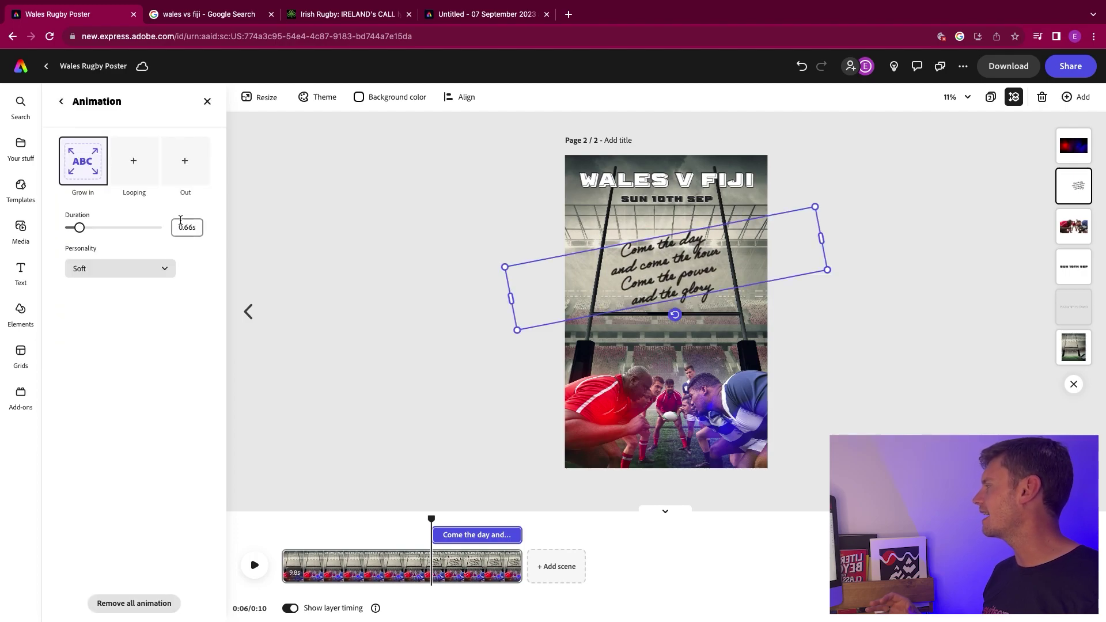
# Add a Breathe looping animation to the lyrics at speed 18 and intensity 19
pyautogui.click(129, 175)
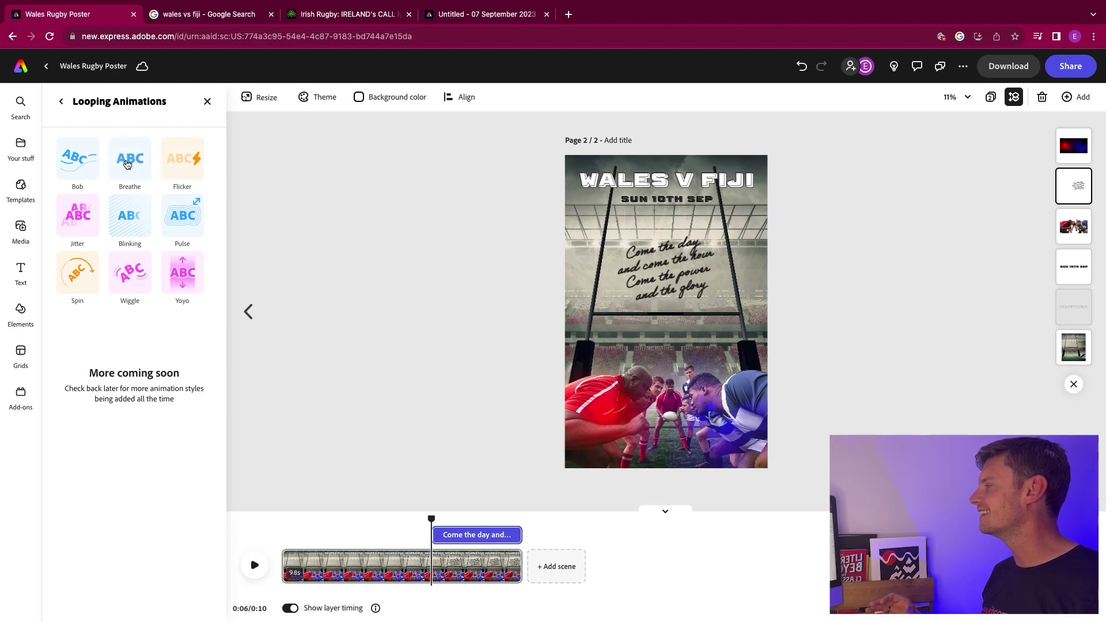
pyautogui.click(127, 164)
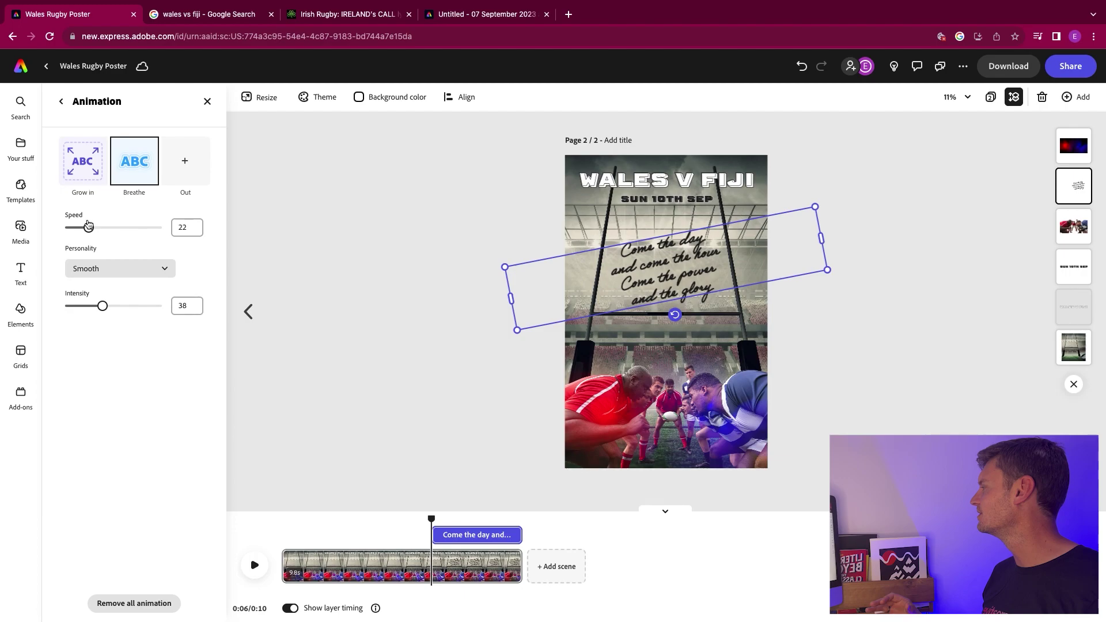
pyautogui.moveTo(83, 228); pyautogui.dragTo(83, 228)
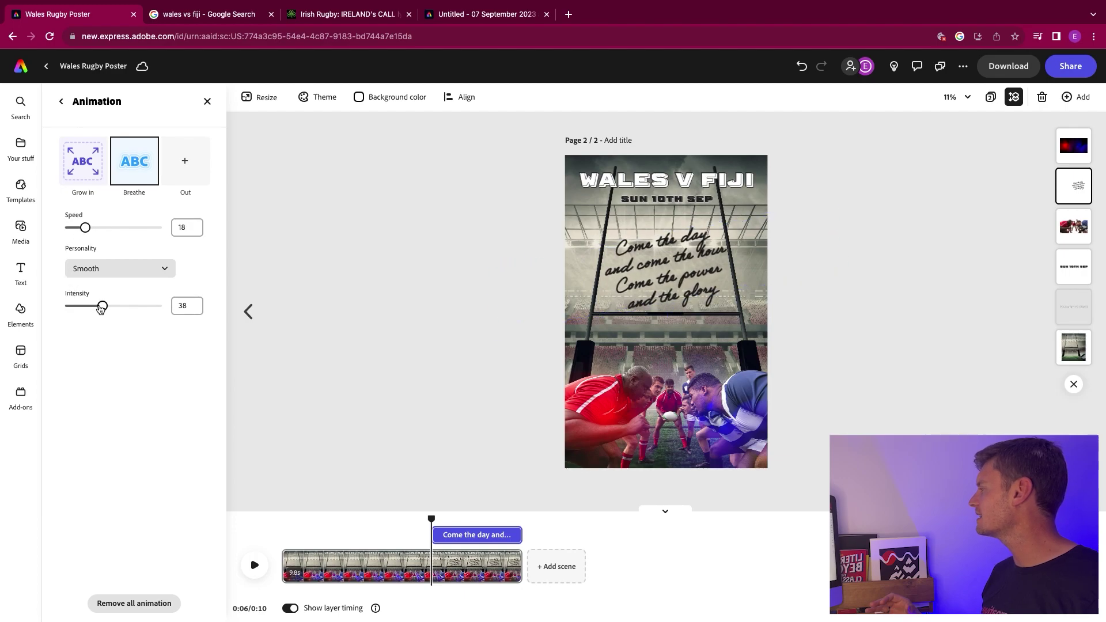
pyautogui.moveTo(102, 306); pyautogui.dragTo(91, 308)
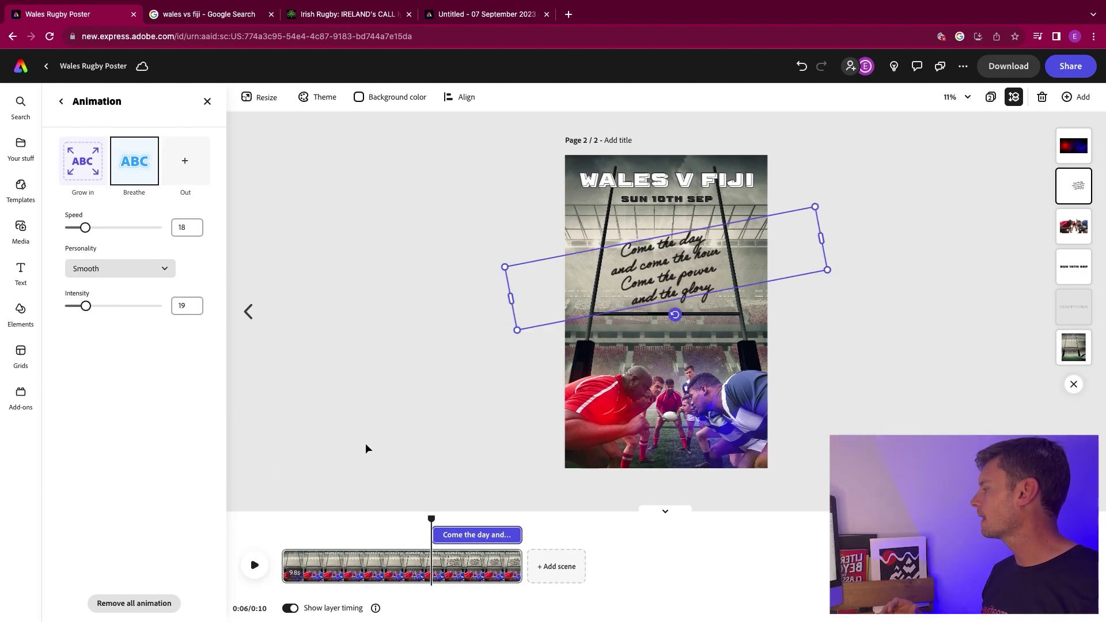
pyautogui.moveTo(433, 521); pyautogui.dragTo(277, 517)
pyautogui.click(322, 410)
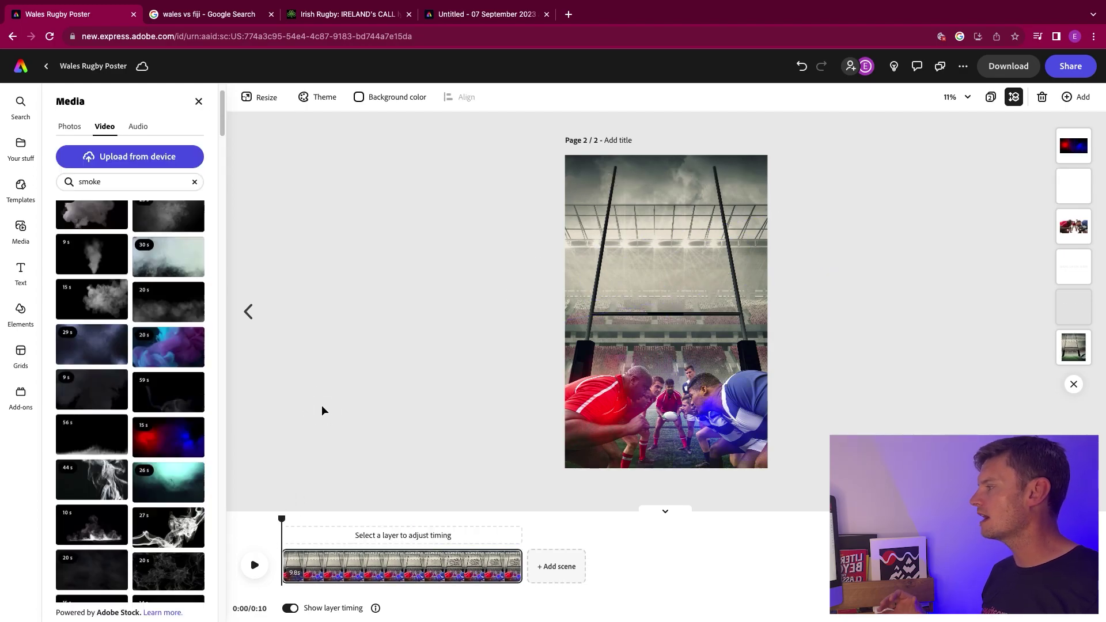
pyautogui.click(250, 567)
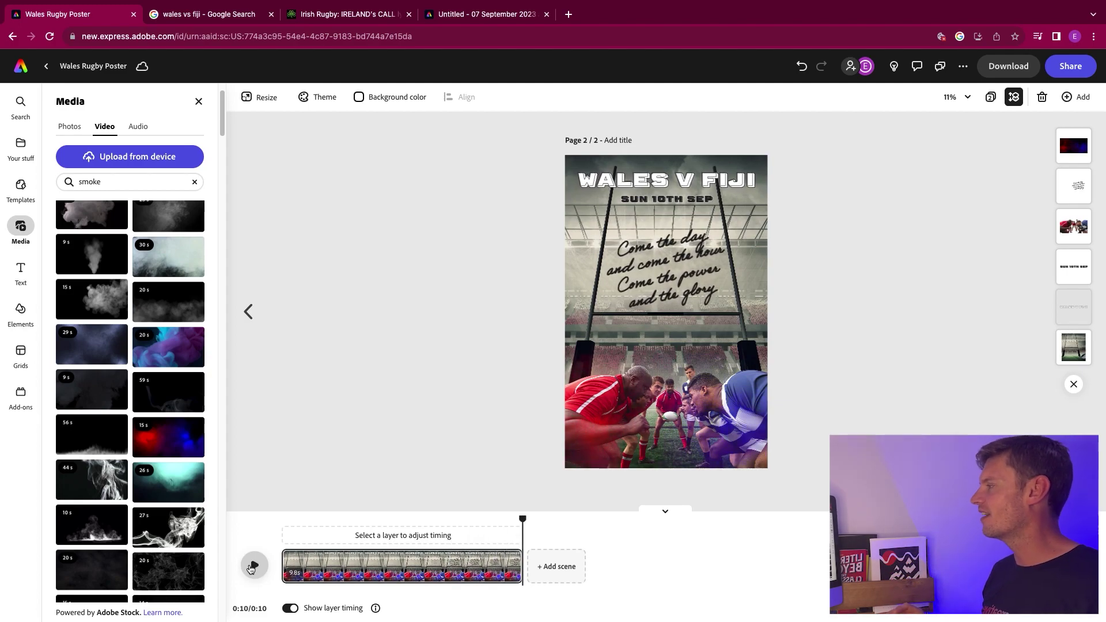
pyautogui.click(610, 298)
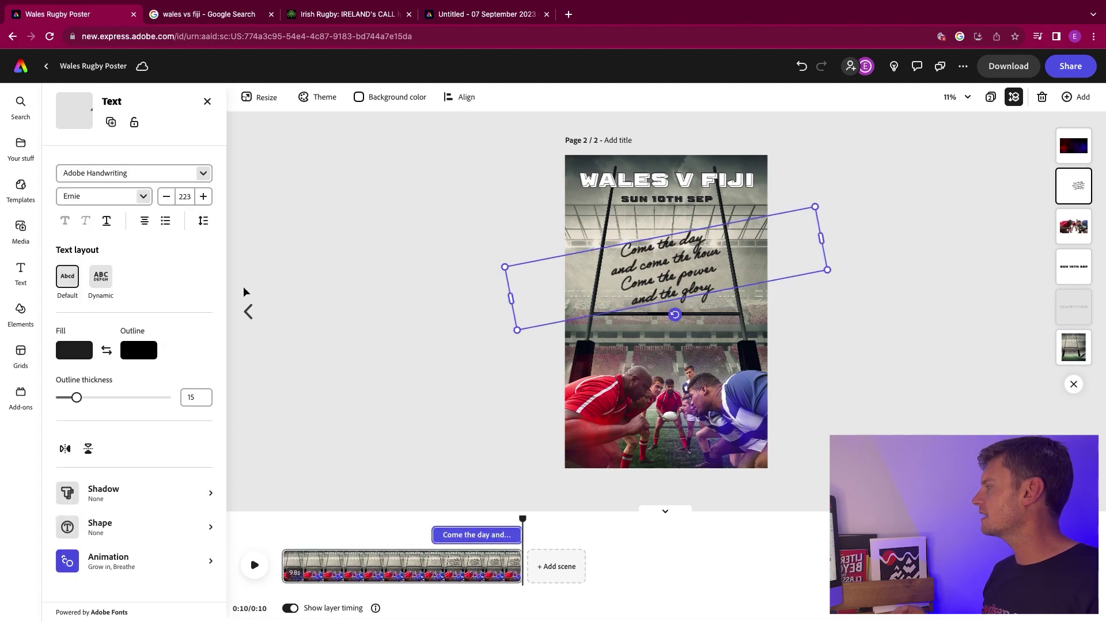
# Delete the Breathe looping animation from the lyrics text
pyautogui.click(119, 566)
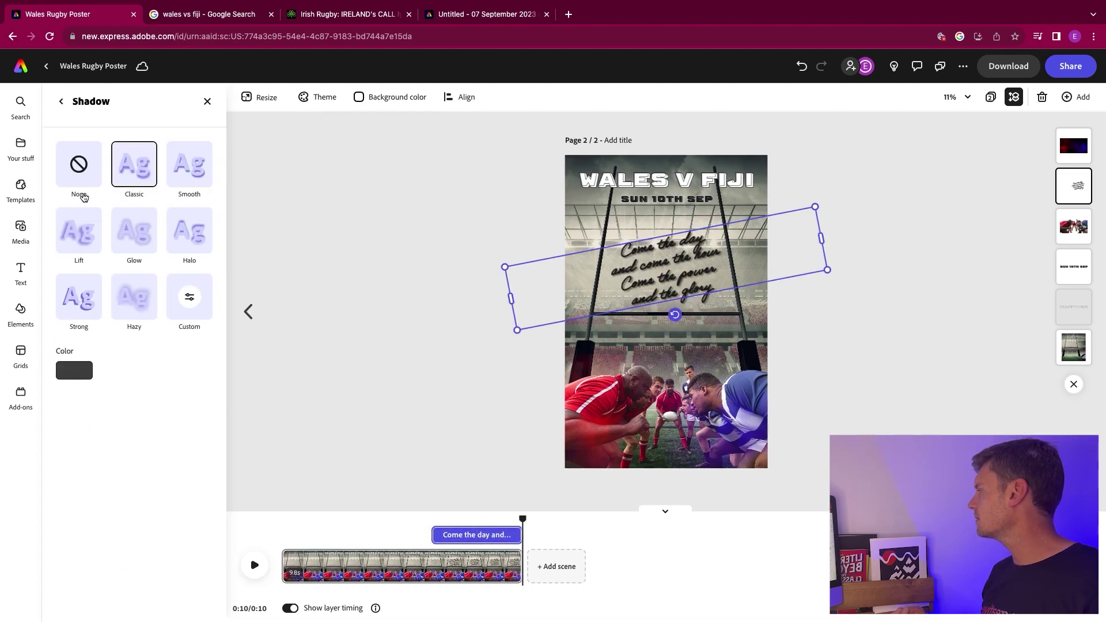
pyautogui.click(61, 101)
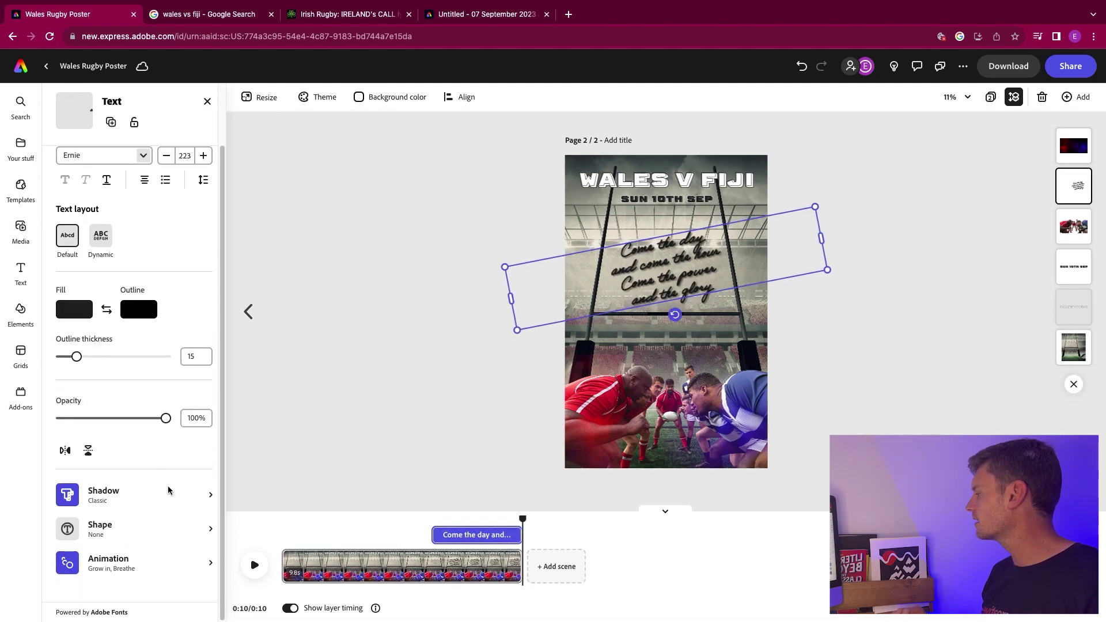
pyautogui.click(118, 579)
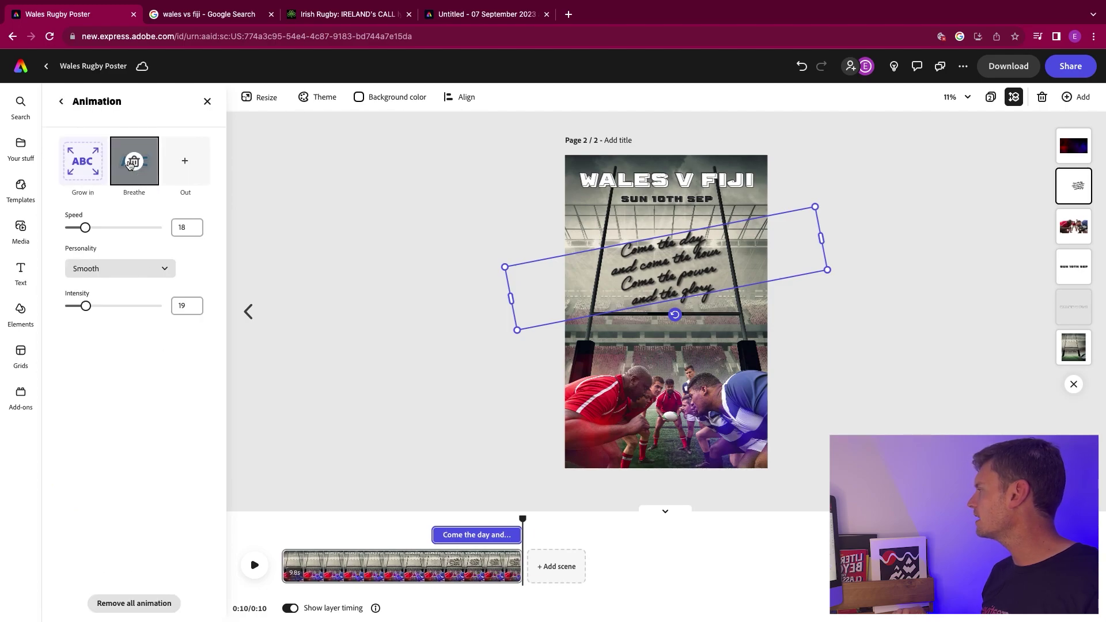
pyautogui.click(134, 163)
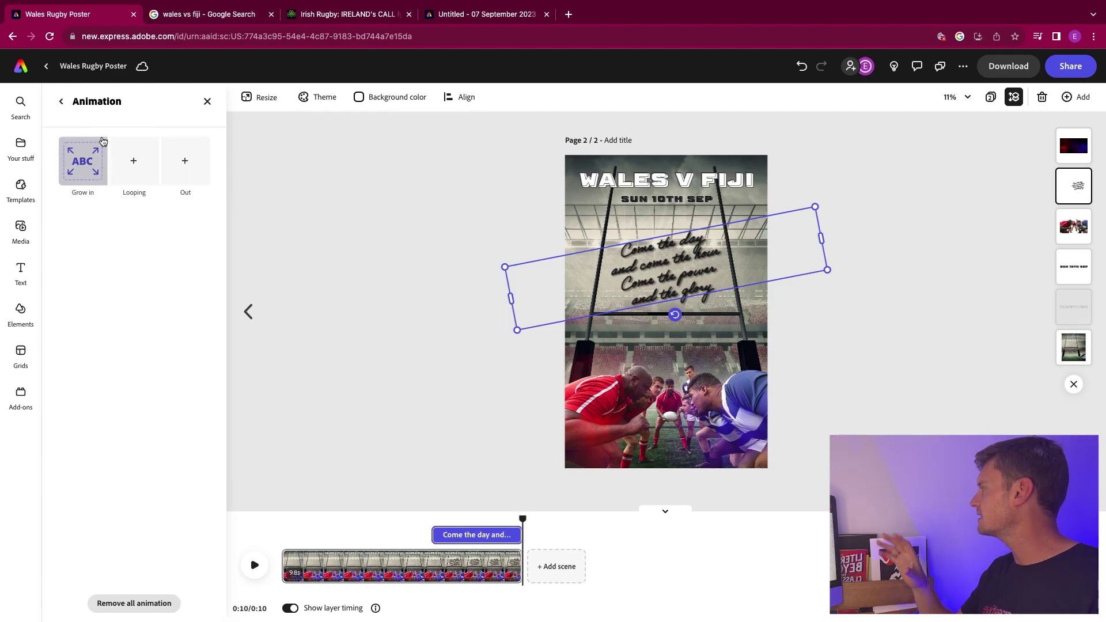
pyautogui.click(62, 105)
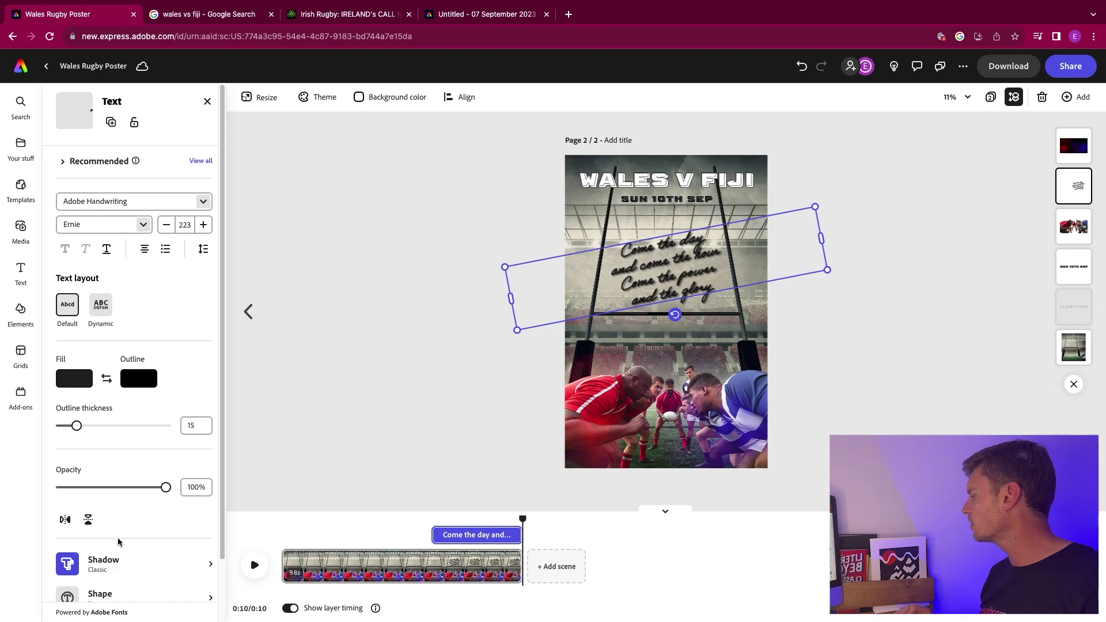
# Give the lyrics a white shadow using the Lift preset
pyautogui.scroll(-2, 118, 541)
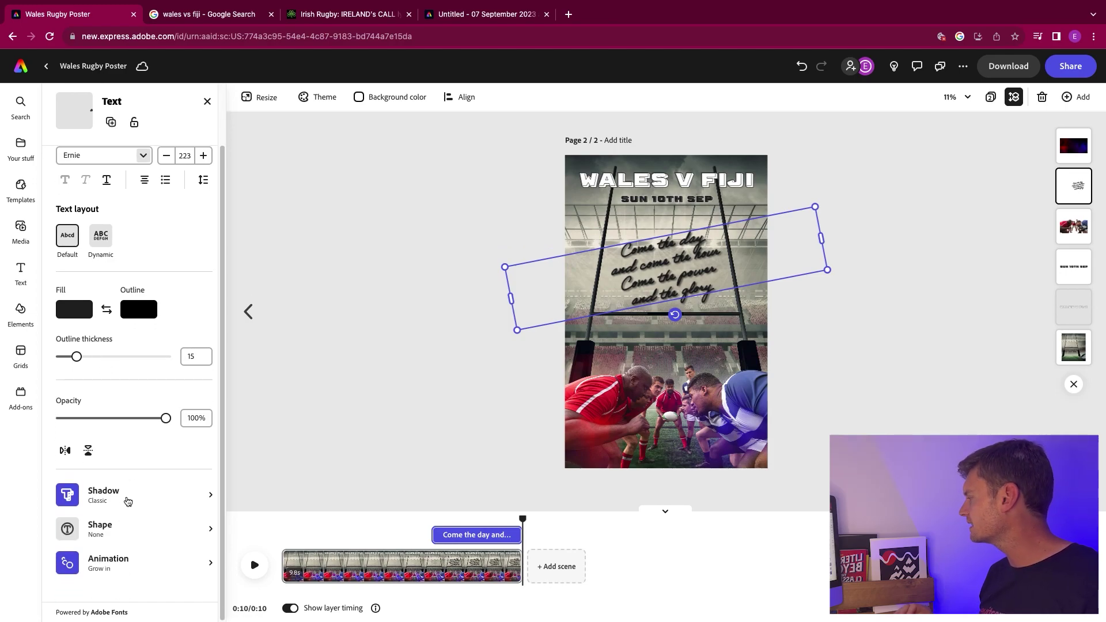
pyautogui.click(127, 502)
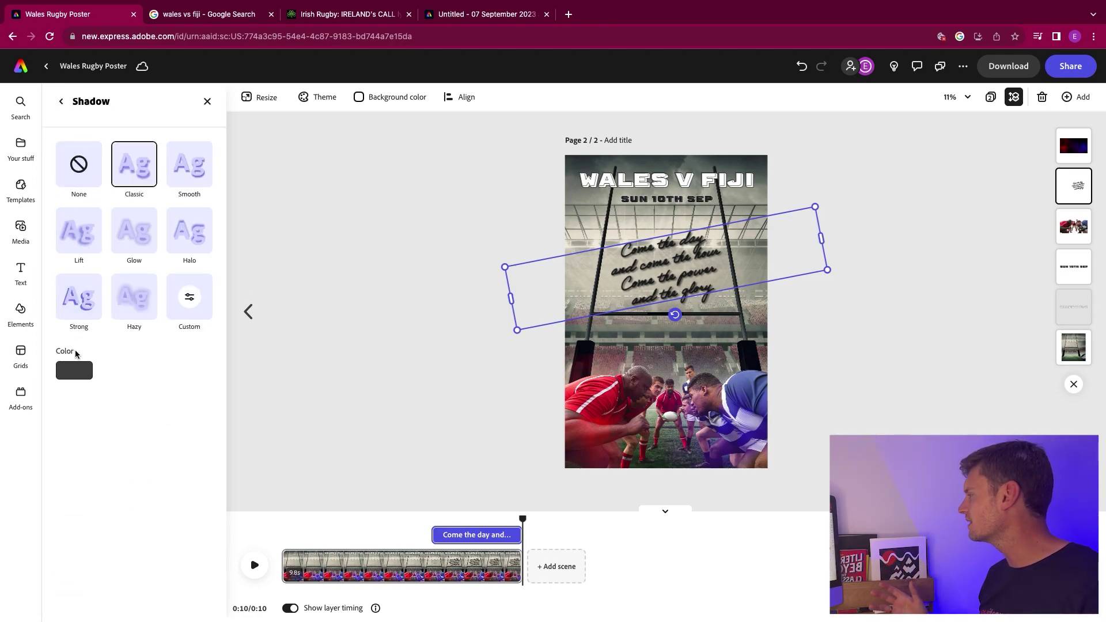
pyautogui.click(79, 369)
pyautogui.click(149, 283)
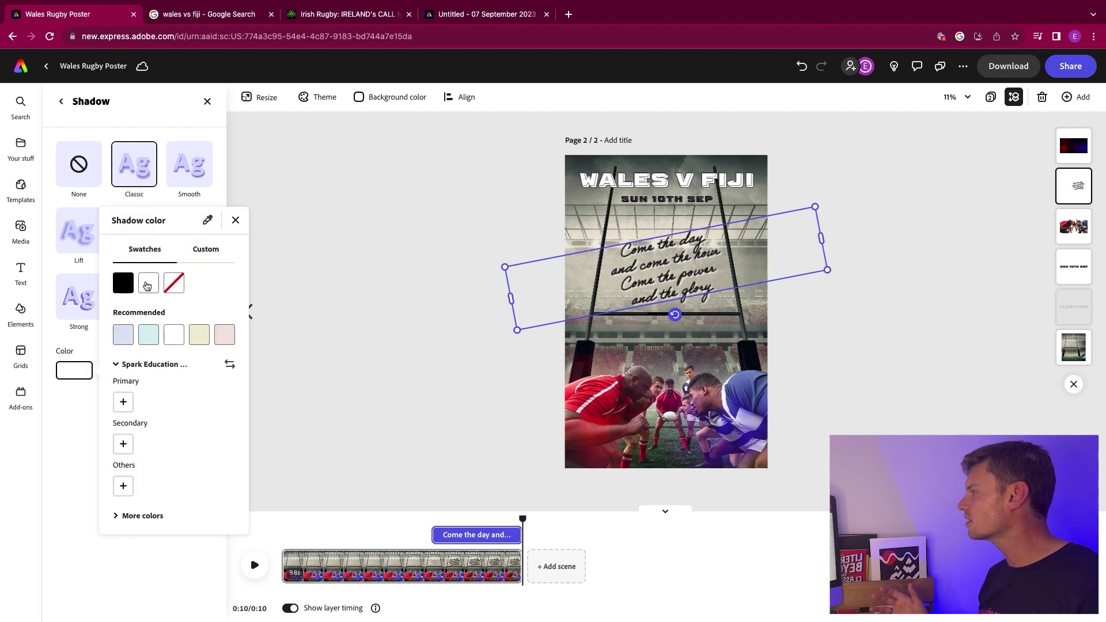
pyautogui.click(136, 137)
pyautogui.click(77, 240)
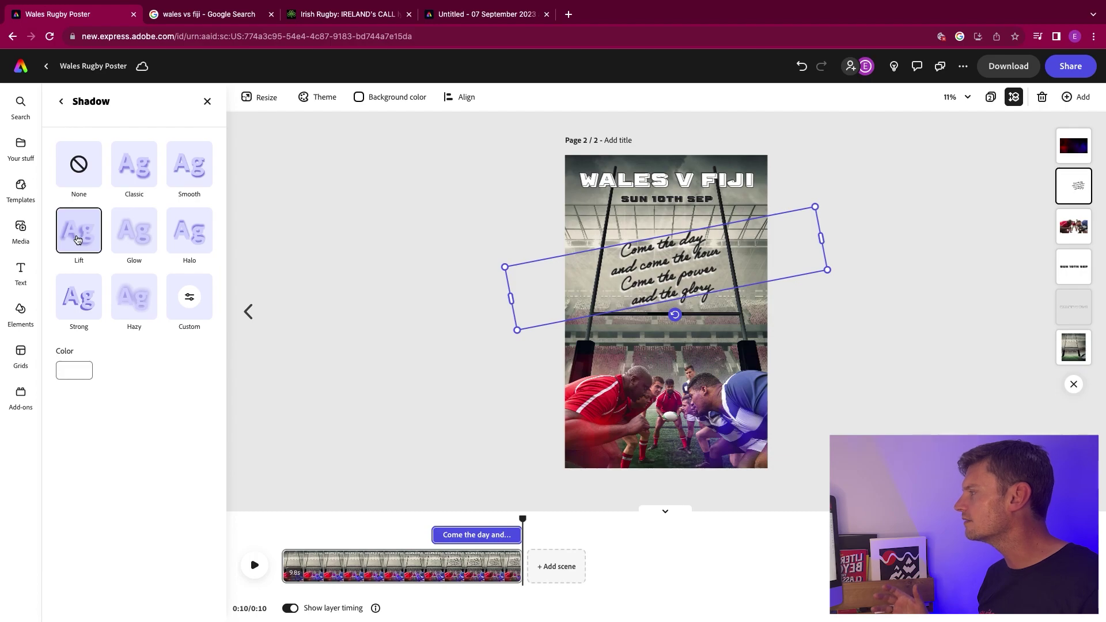
pyautogui.click(135, 237)
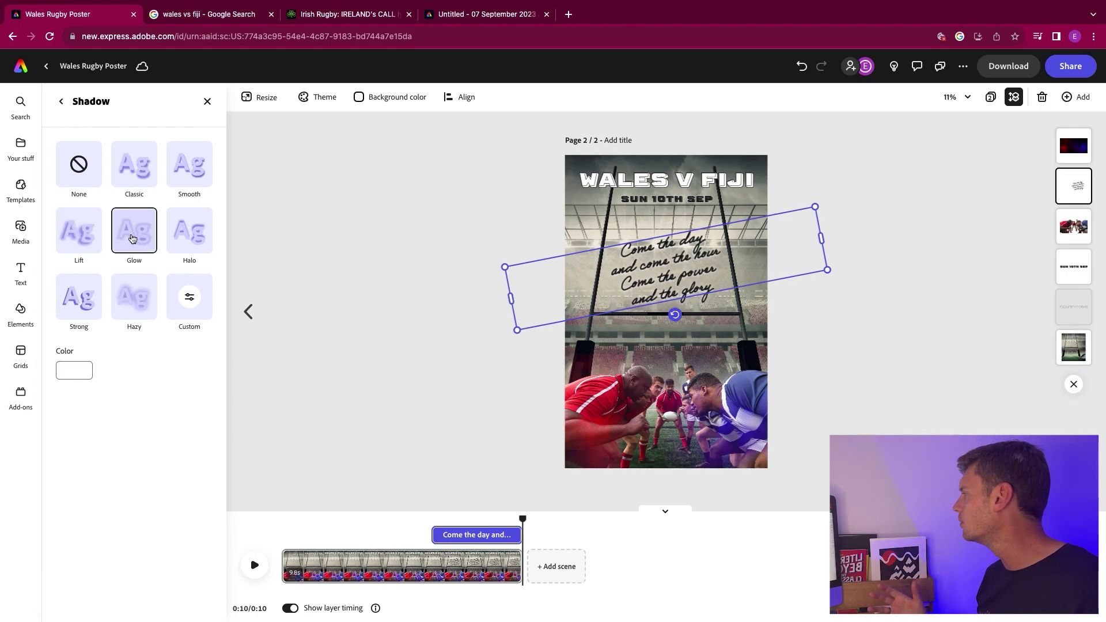
pyautogui.click(98, 235)
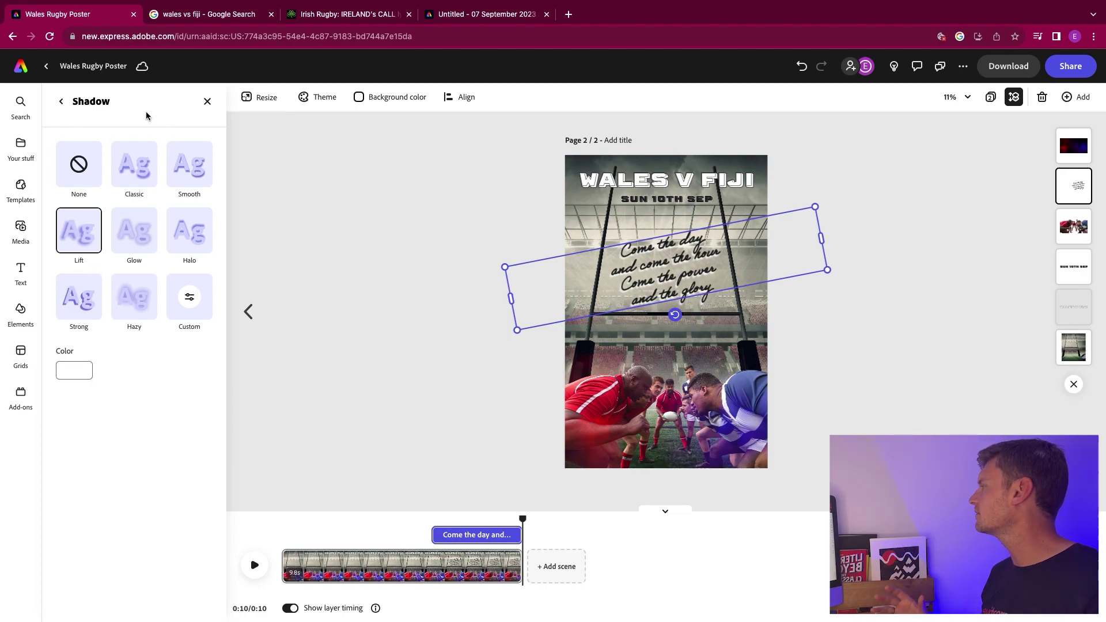
pyautogui.click(202, 104)
pyautogui.click(313, 413)
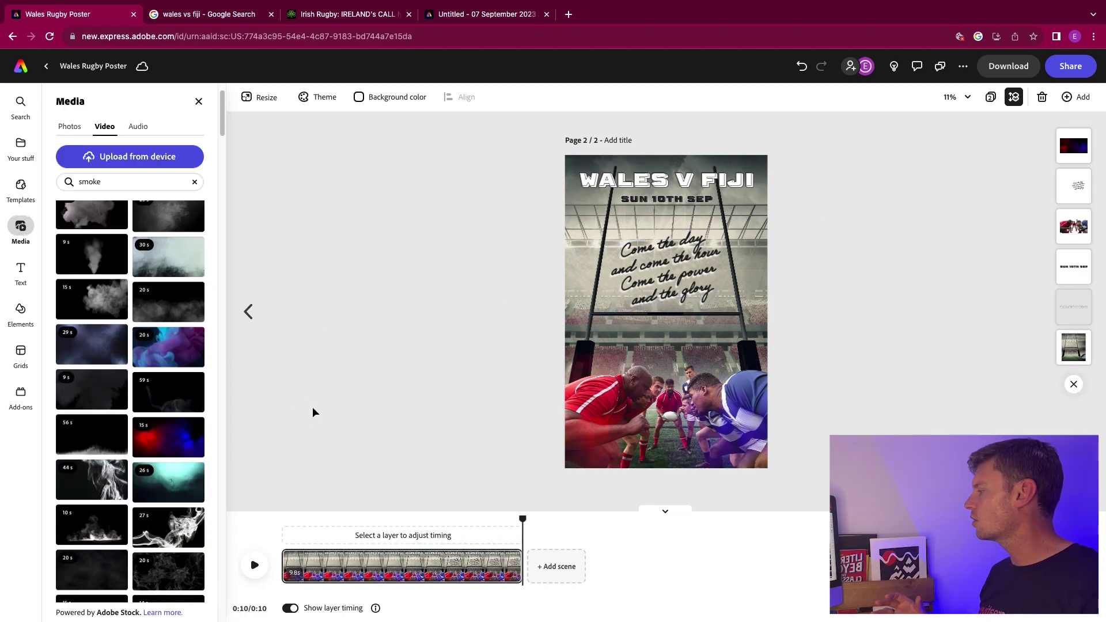
# Search the audio library for 'epic' and add Epic Comics Heroes (Action Version) to page 2
pyautogui.moveTo(521, 520); pyautogui.dragTo(246, 530)
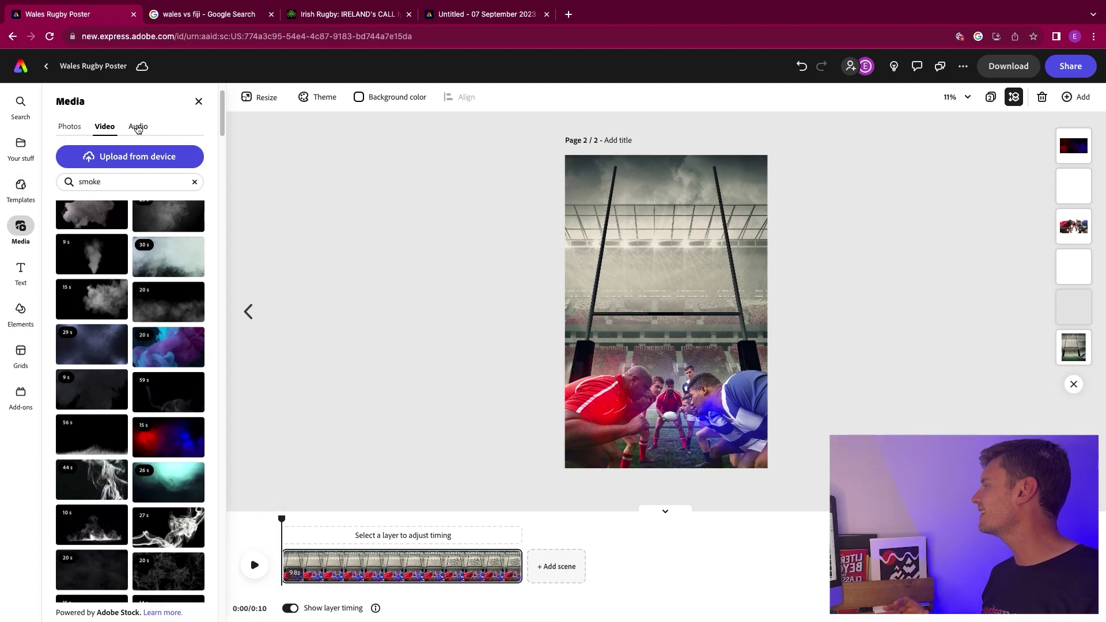
pyautogui.click(138, 128)
pyautogui.click(107, 215)
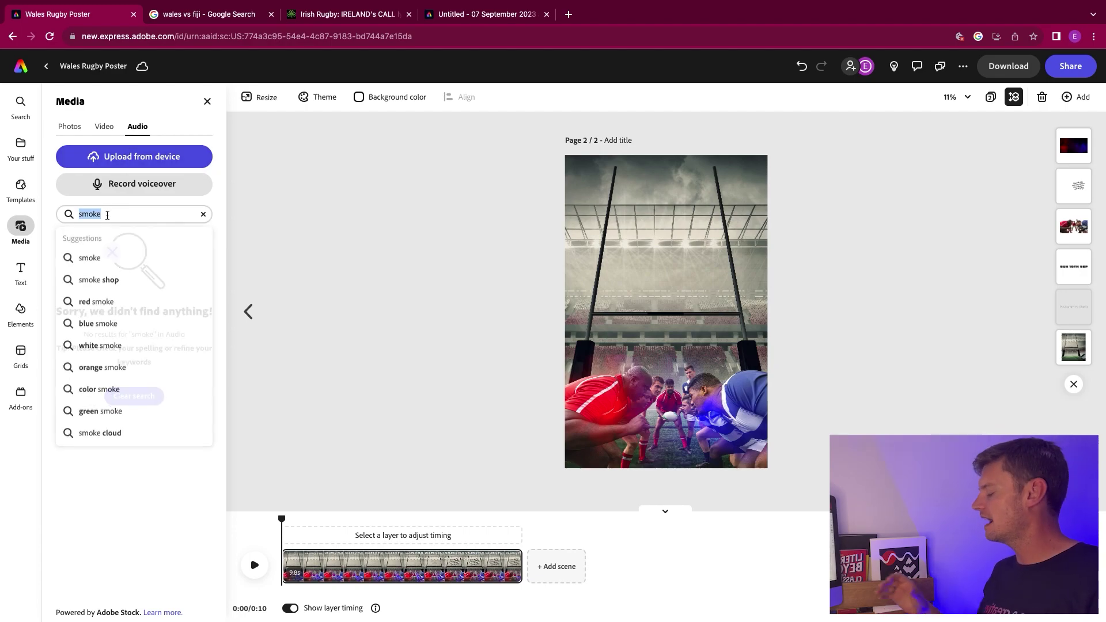
pyautogui.write('epic')
pyautogui.press('Return')
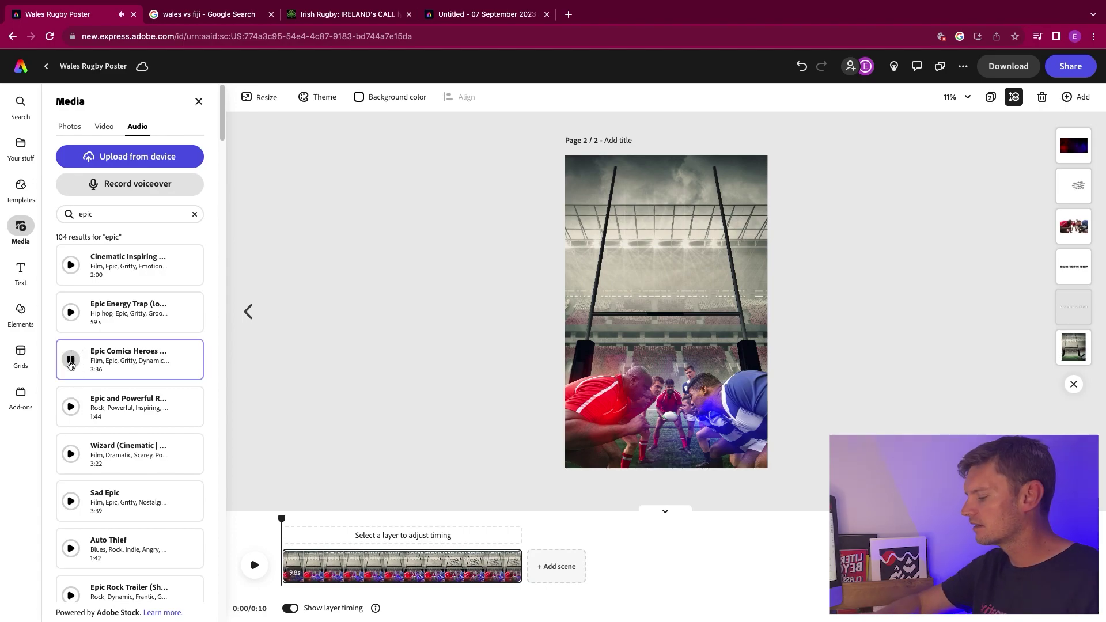
pyautogui.press('XF86AudioLowerVolume')
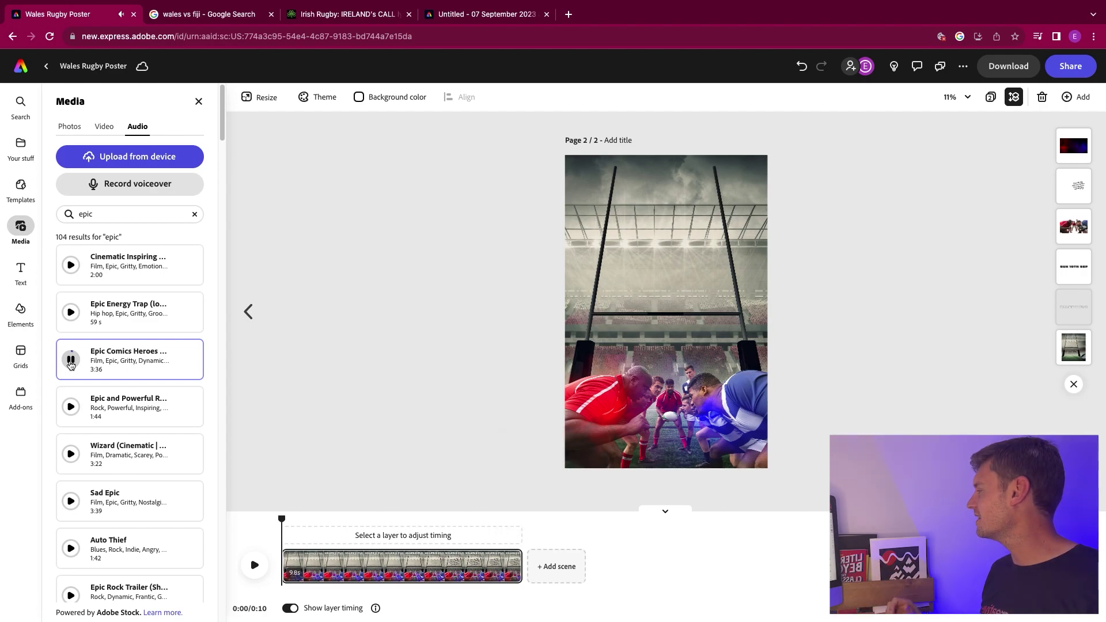
pyautogui.click(119, 365)
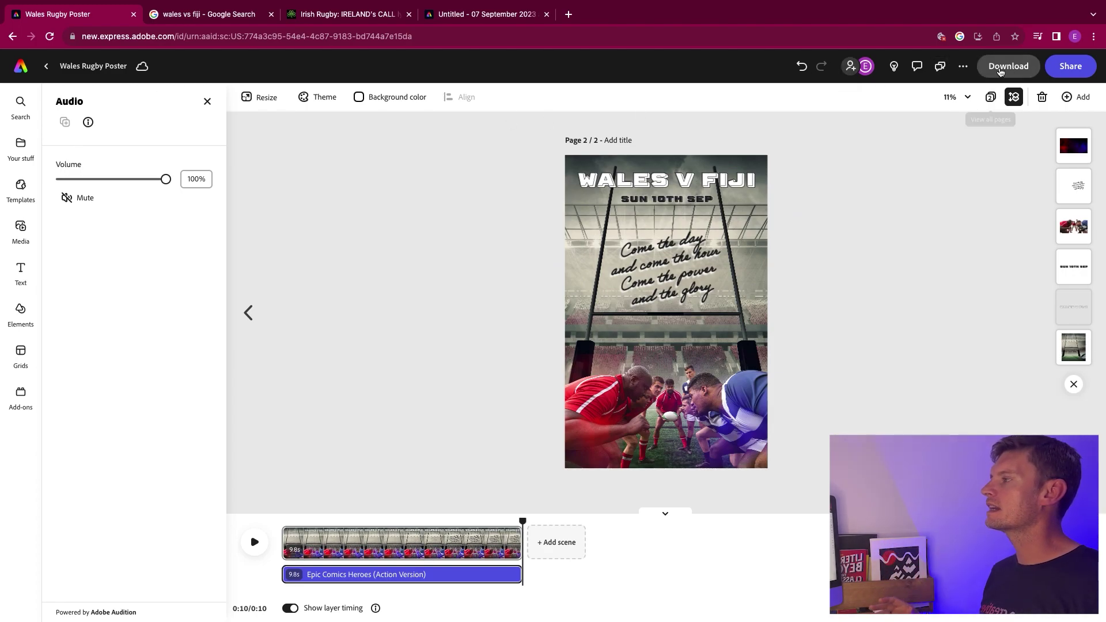
# Open page 1 and download it as the PNG 'Wales Rugby Poster-1.png'
pyautogui.click(991, 97)
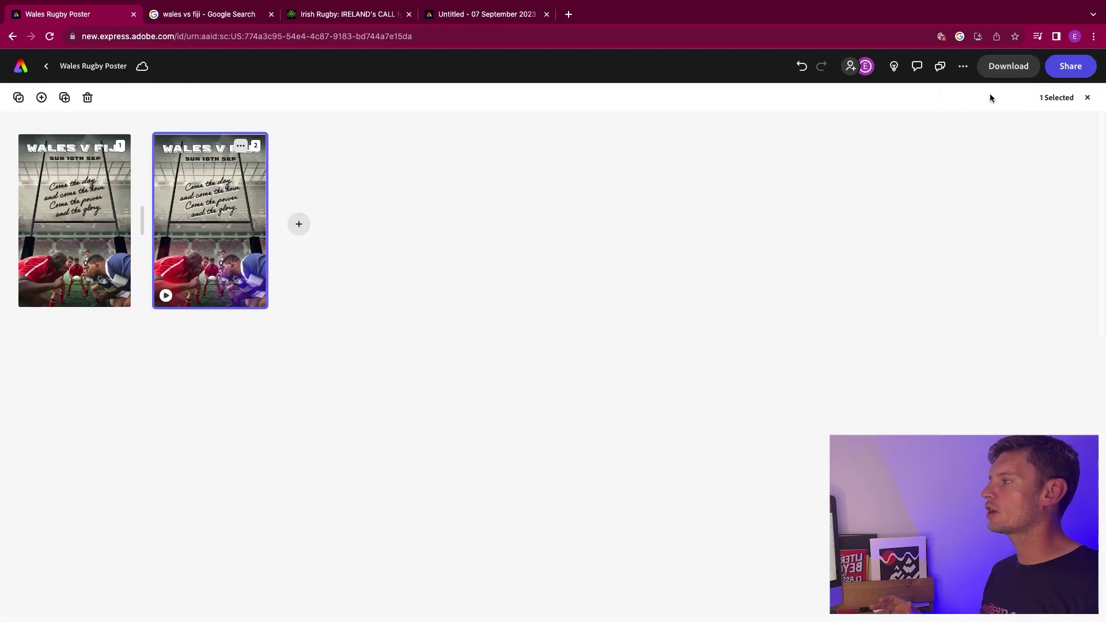
pyautogui.click(49, 214)
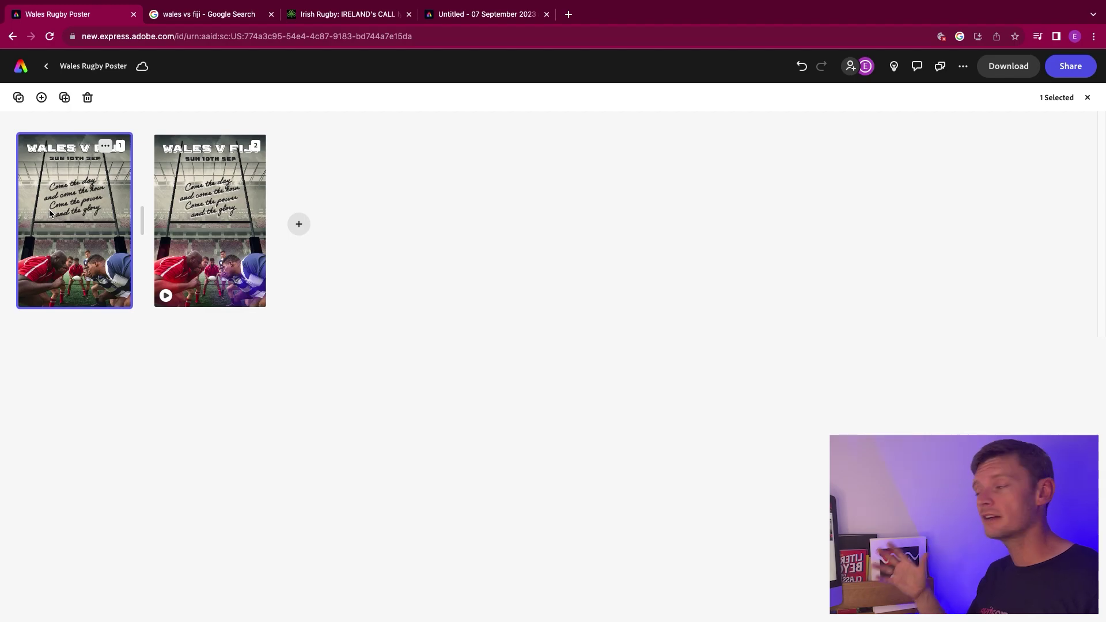
pyautogui.click(106, 146)
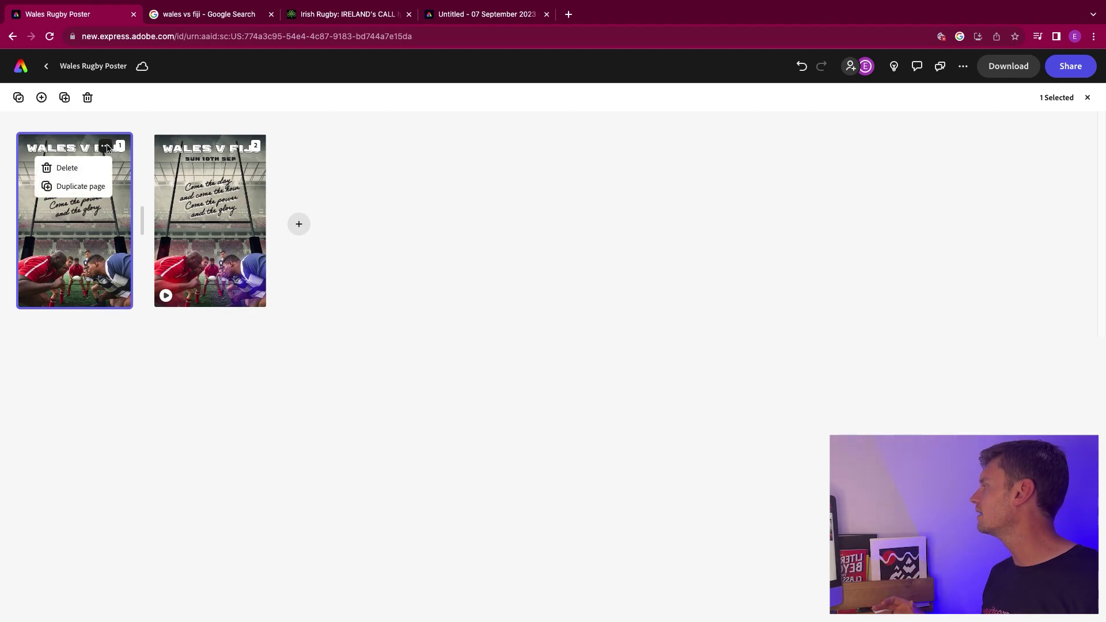
pyautogui.click(107, 147)
pyautogui.doubleClick(110, 155)
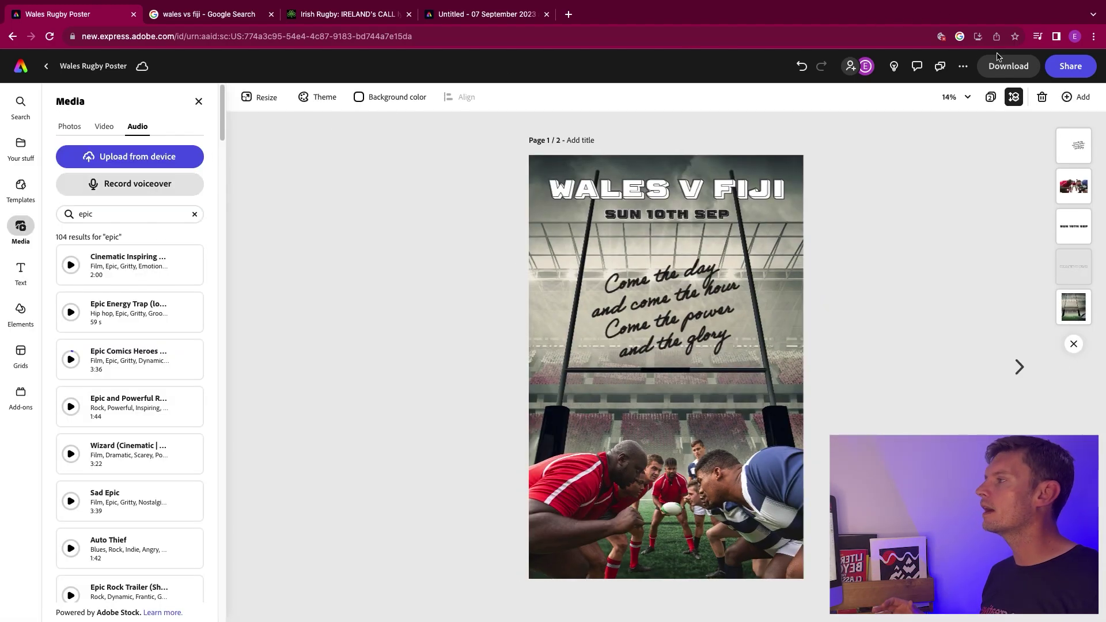
pyautogui.click(1008, 67)
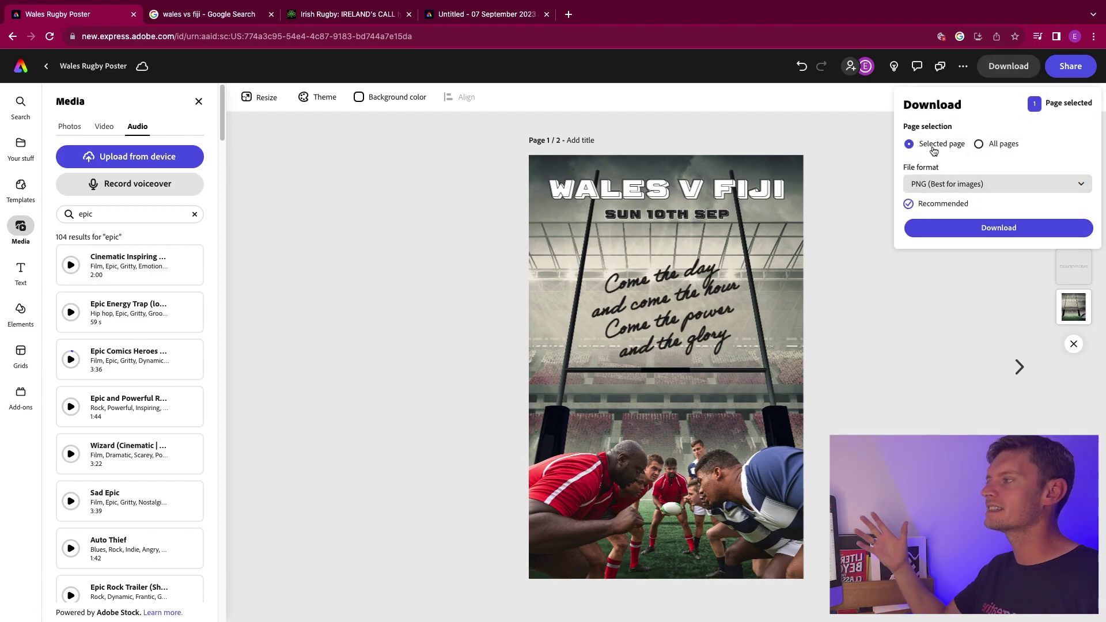
pyautogui.click(965, 230)
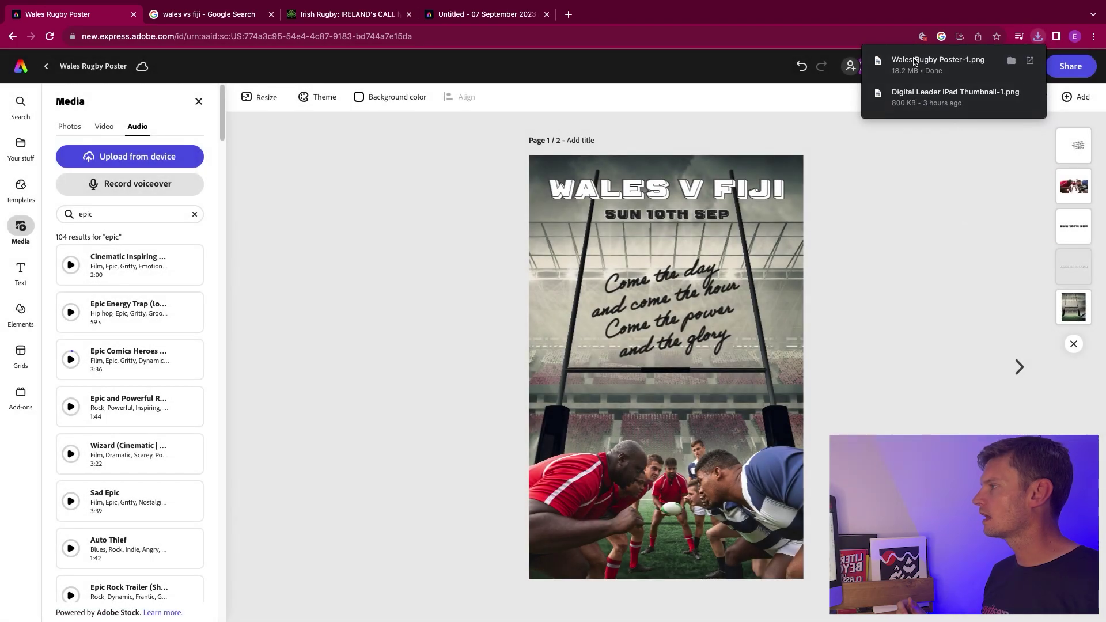
# Switch to page 2 and publish the two-page Wales Rugby Poster design as a web link
pyautogui.click(990, 97)
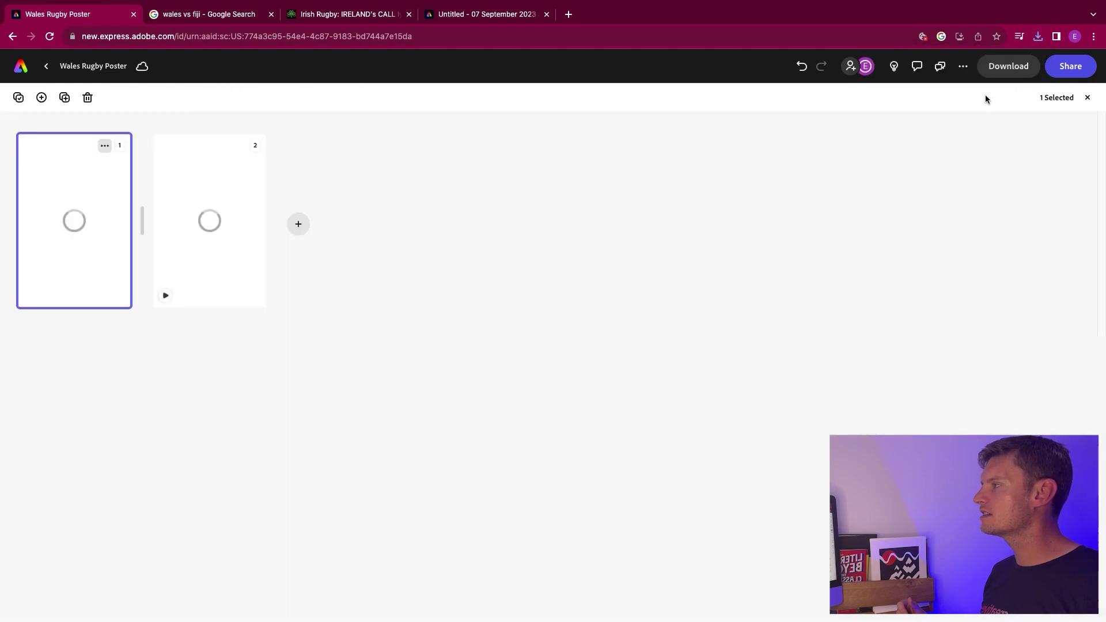
pyautogui.click(205, 212)
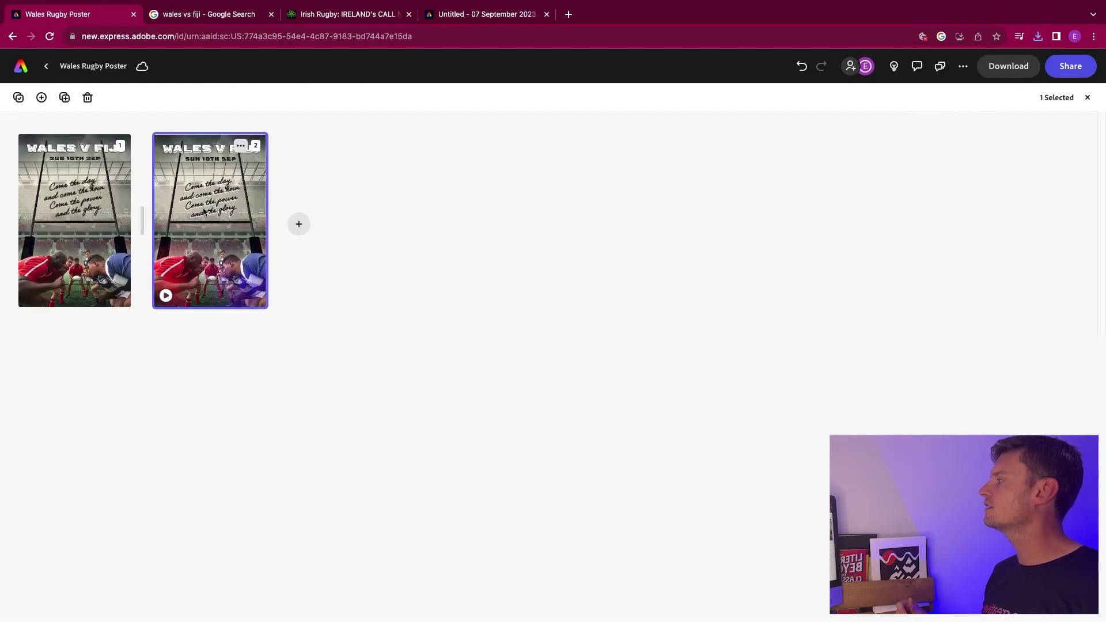
pyautogui.doubleClick(204, 212)
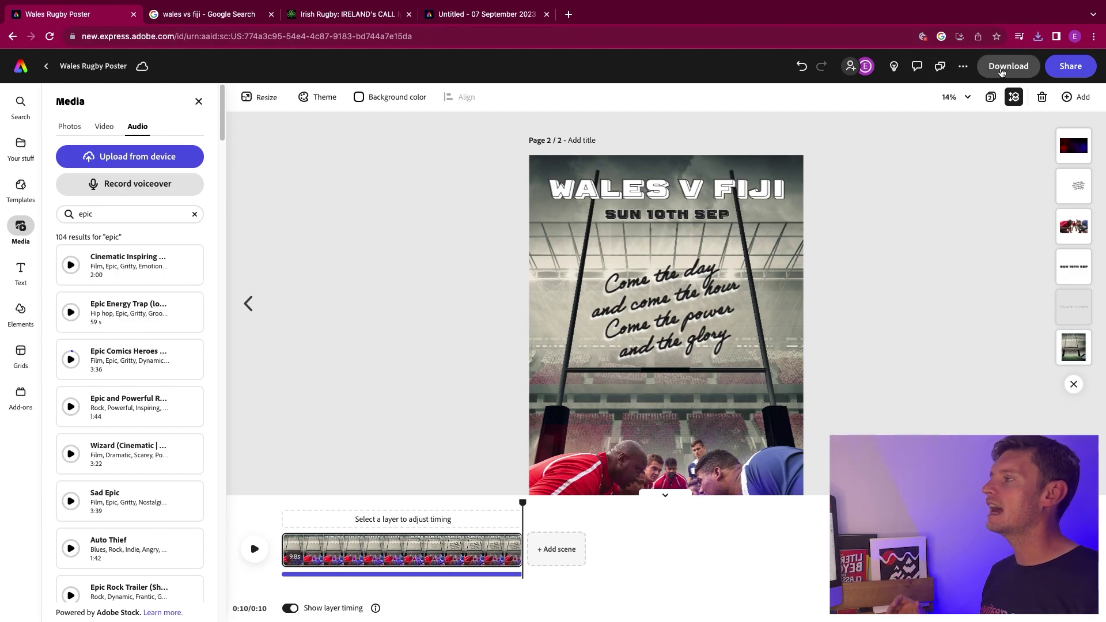
pyautogui.click(1002, 71)
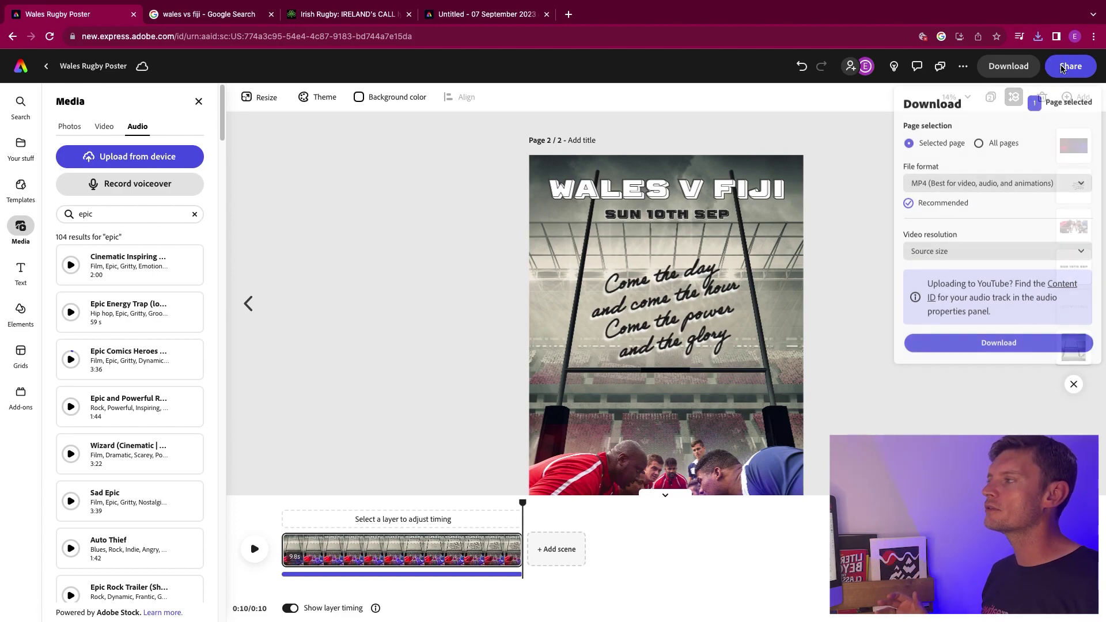
pyautogui.click(1062, 69)
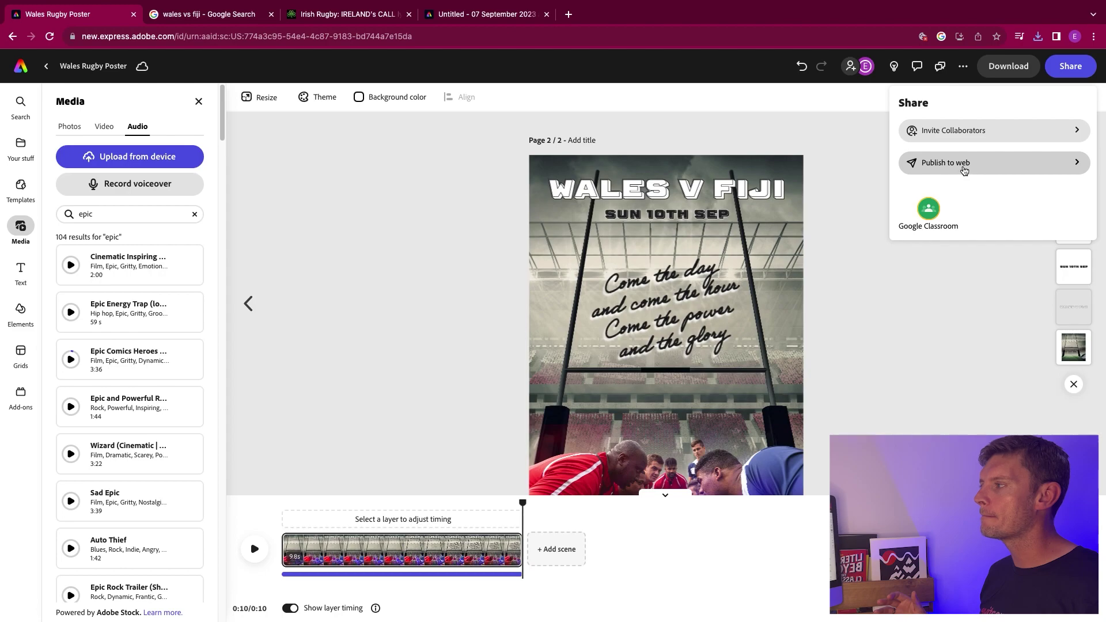
pyautogui.click(963, 165)
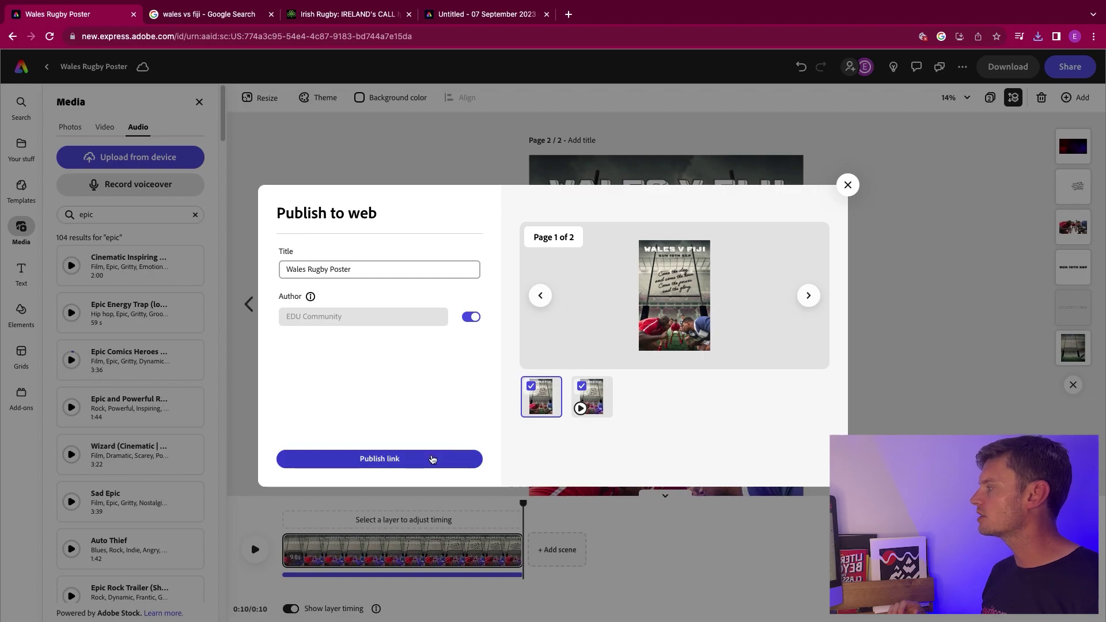
pyautogui.click(431, 457)
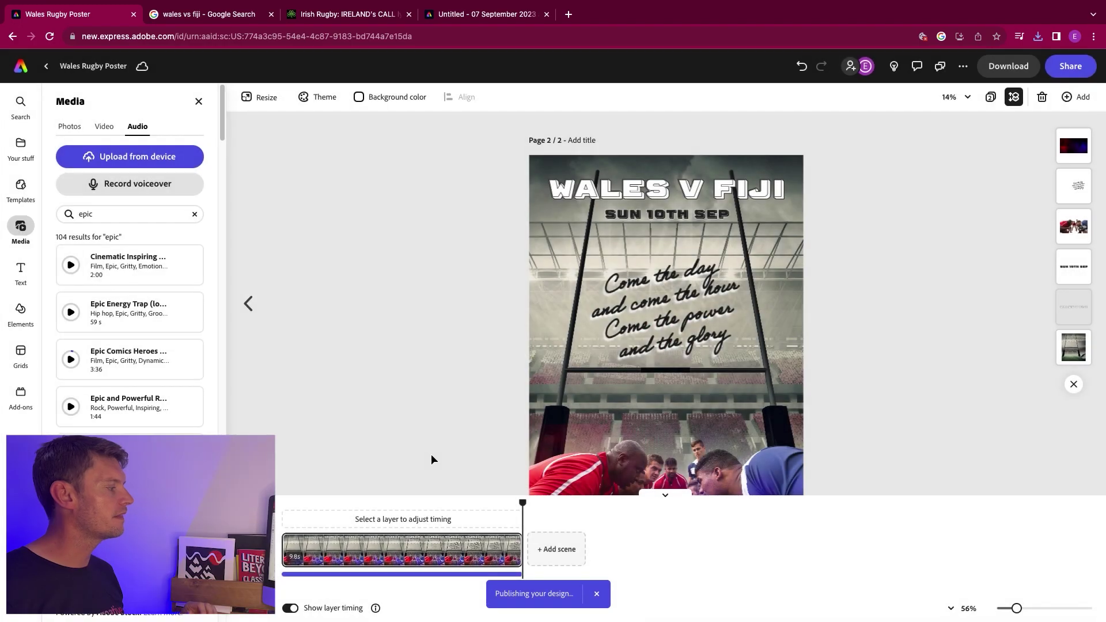